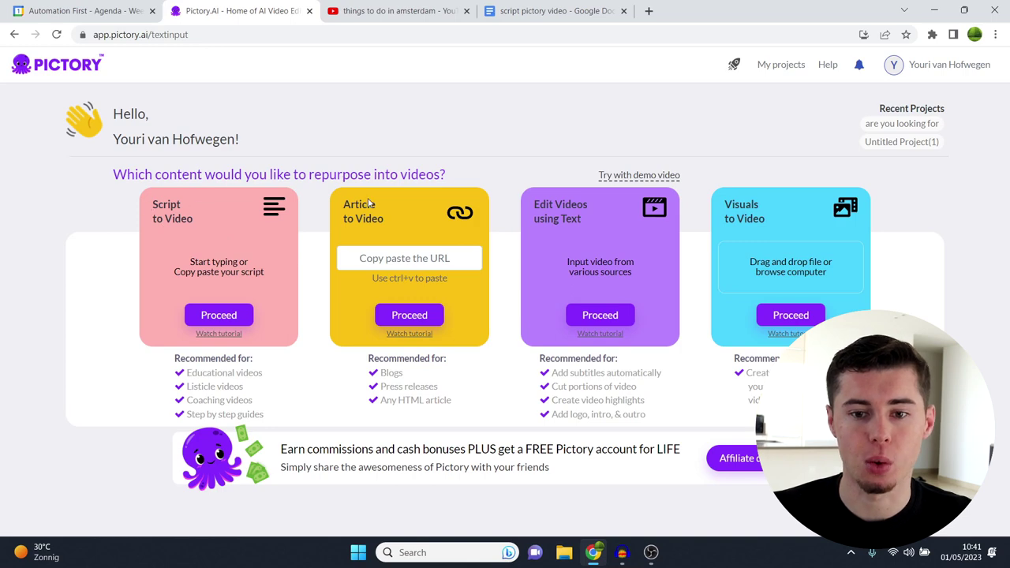
- Start a new Script to Video project and copy the whole Amsterdam script from the Google Doc
click(249, 314)
click(532, 7)
drag(295, 182, 642, 487)
right_click(515, 235)
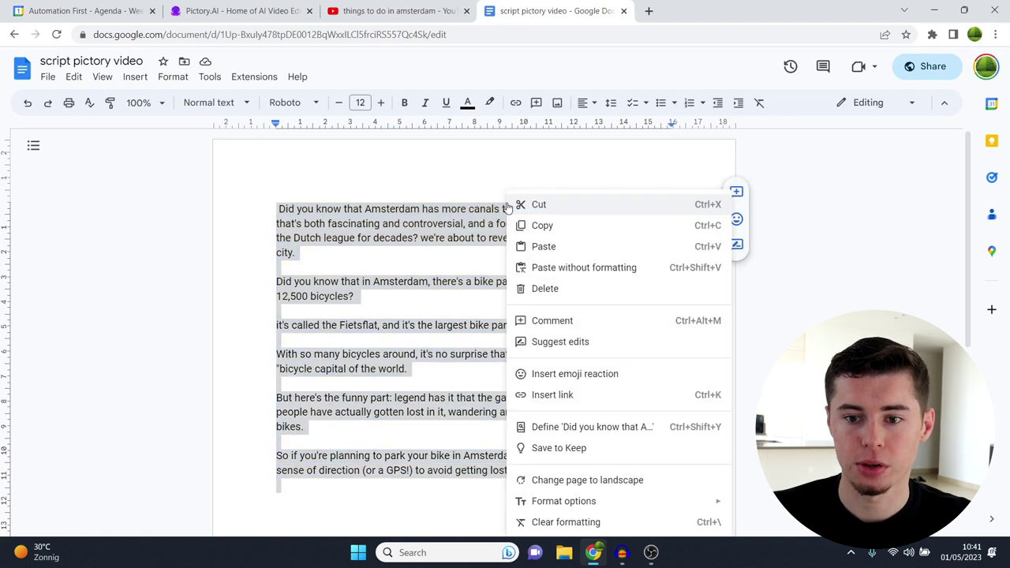
click(541, 226)
click(242, 10)
- Paste the script and break it after 'Venice,', 'controversial,', 'decades?' and the 'city.' sentence
click(321, 213)
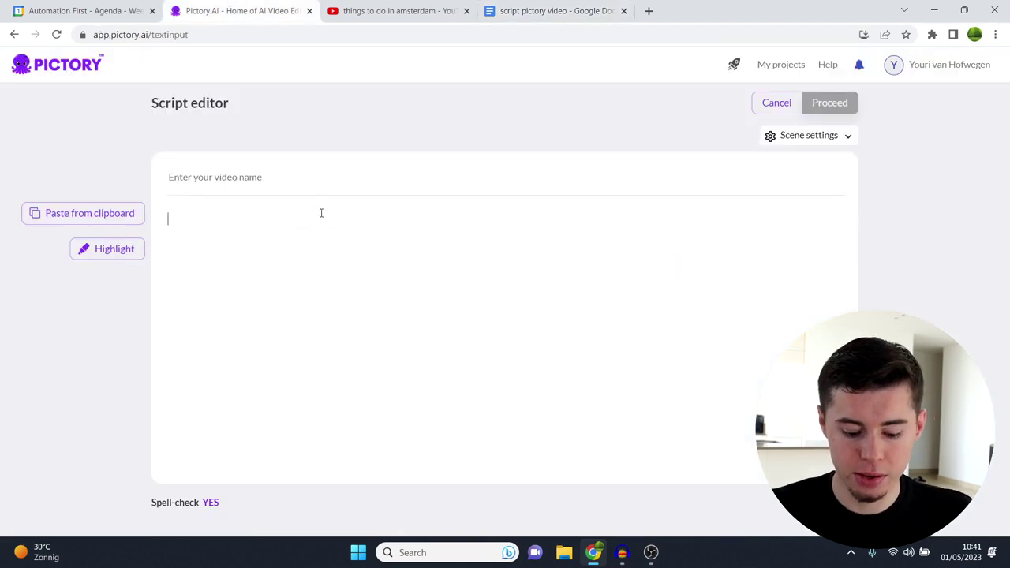
key(ctrl+v)
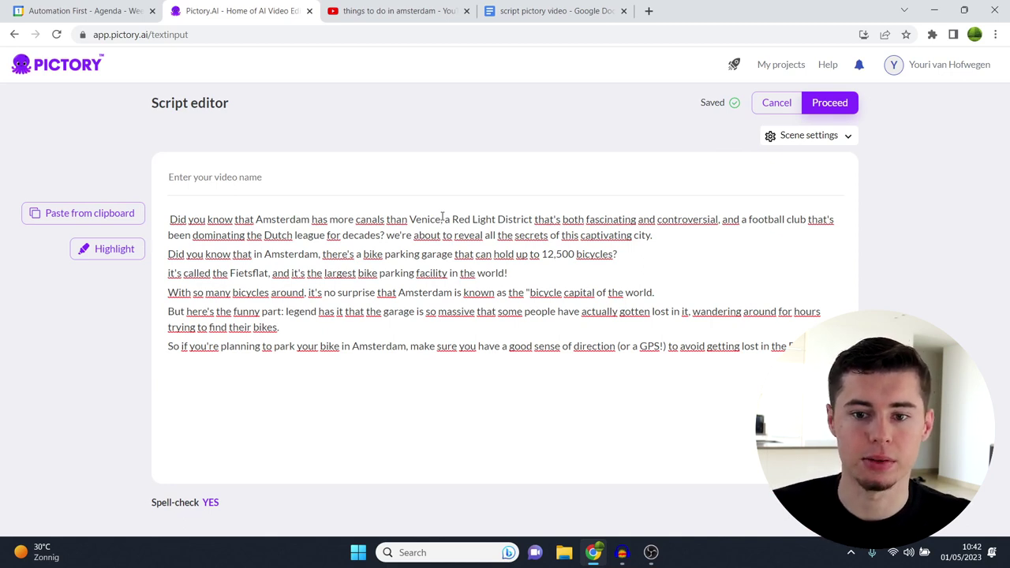
click(445, 219)
key(Return)
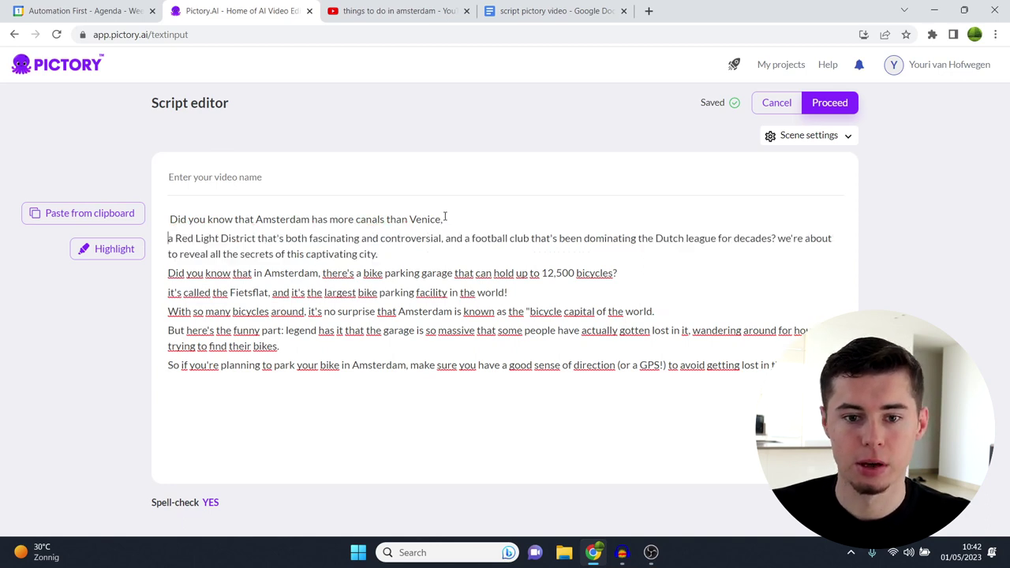
key(Return)
click(445, 257)
key(Return)
key(Return)
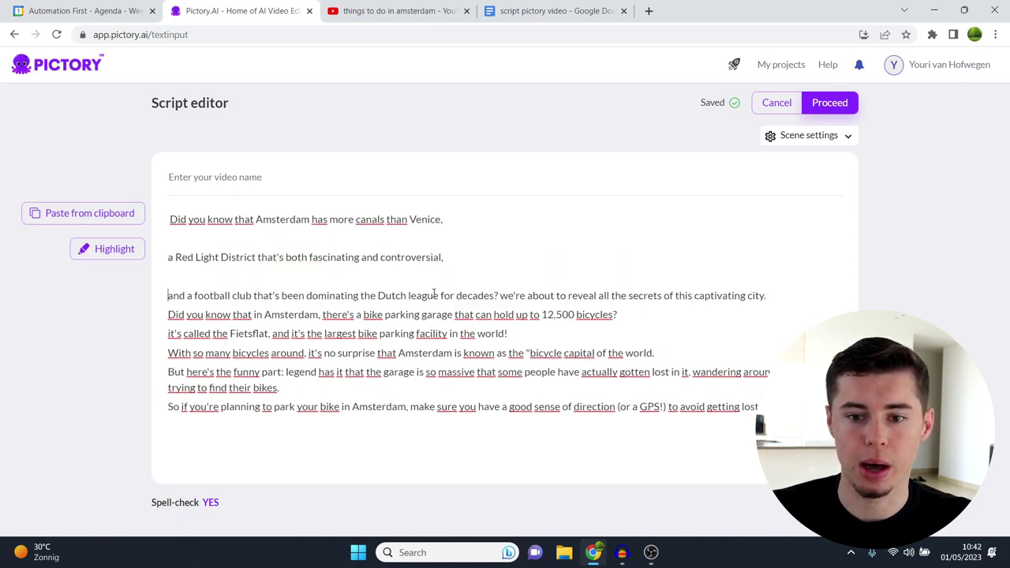
click(499, 295)
key(Return)
key(Return)
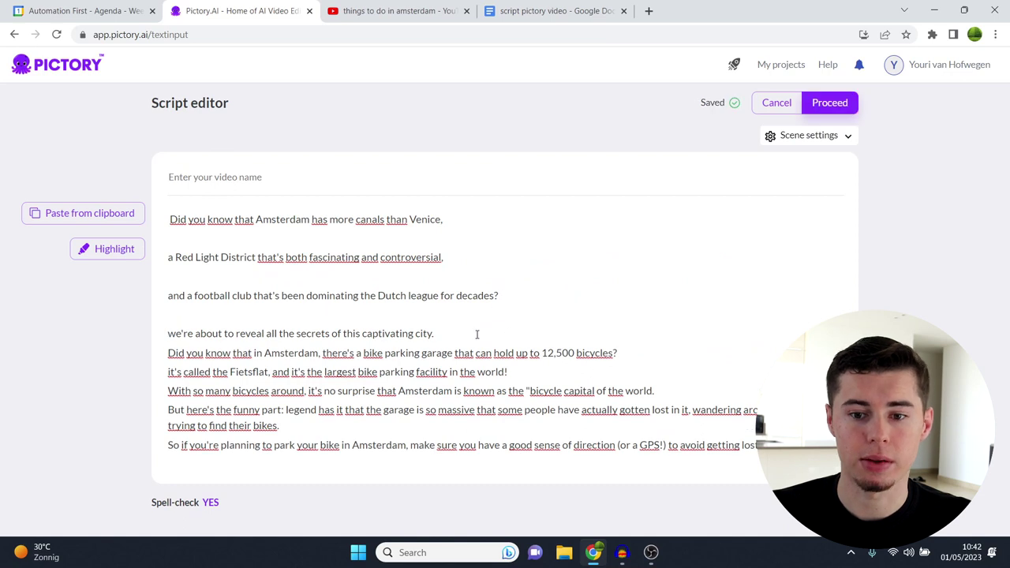
click(457, 333)
key(Return)
- Add paragraph breaks around the Fietsflat sentence, the legend sentence and after 'Amsterdam,' in the last line
key(Return)
click(557, 407)
key(Return)
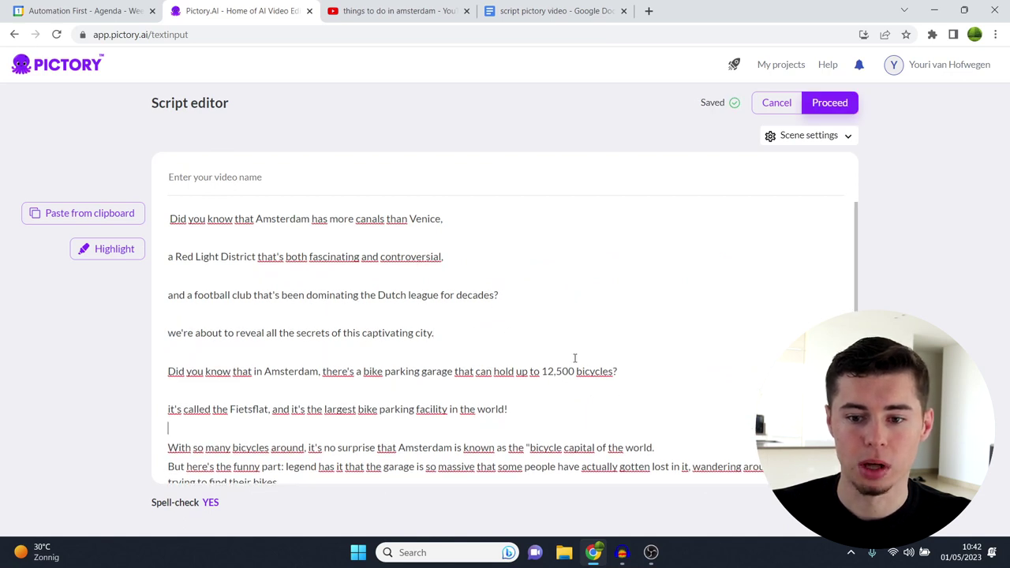
scroll(654, 395, down, 1)
click(680, 416)
key(Return)
scroll(568, 390, down, 1)
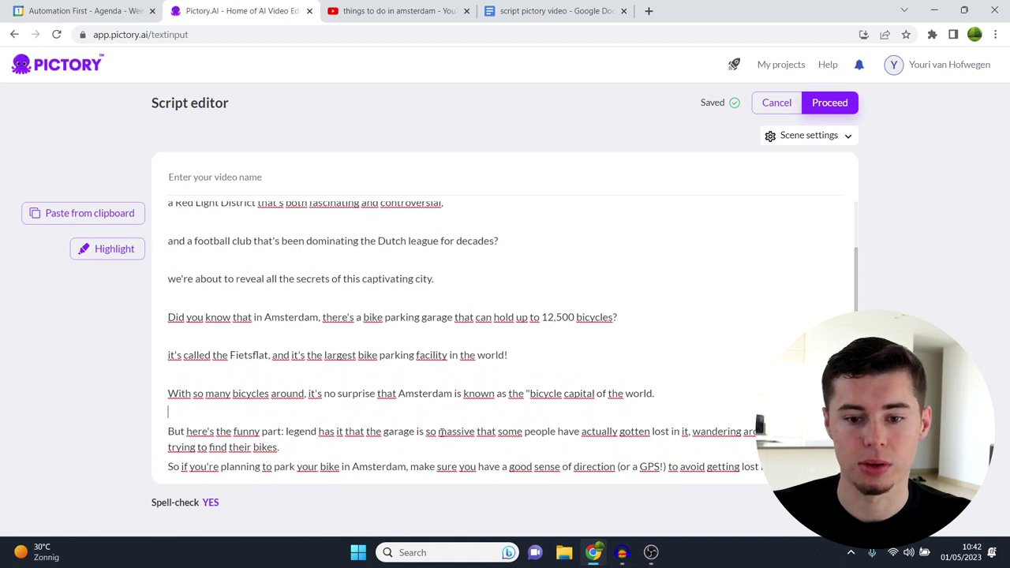
click(285, 431)
key(Return)
key(Return)
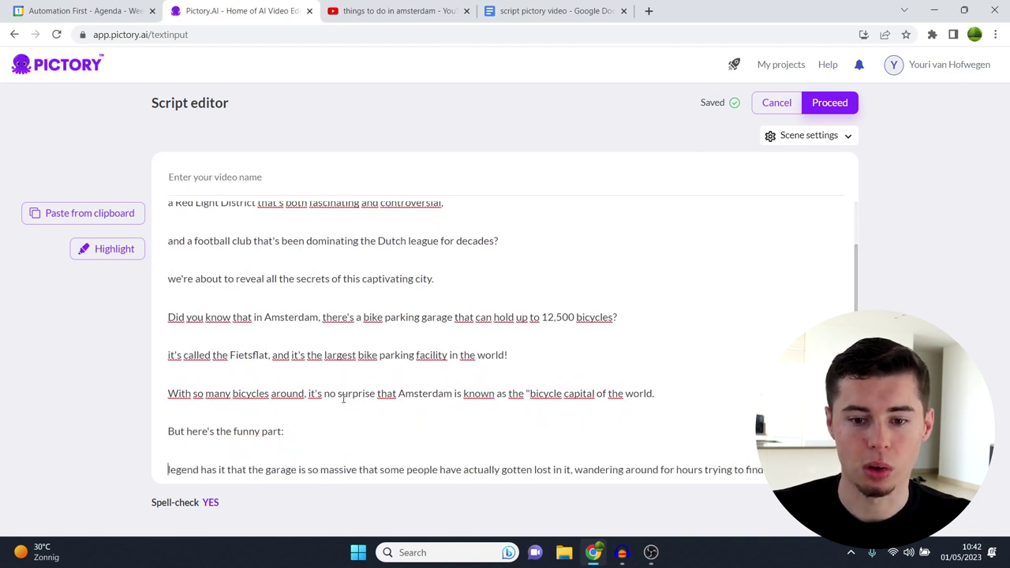
scroll(343, 394, down, 1)
key(End)
key(Return)
scroll(410, 453, down, 1)
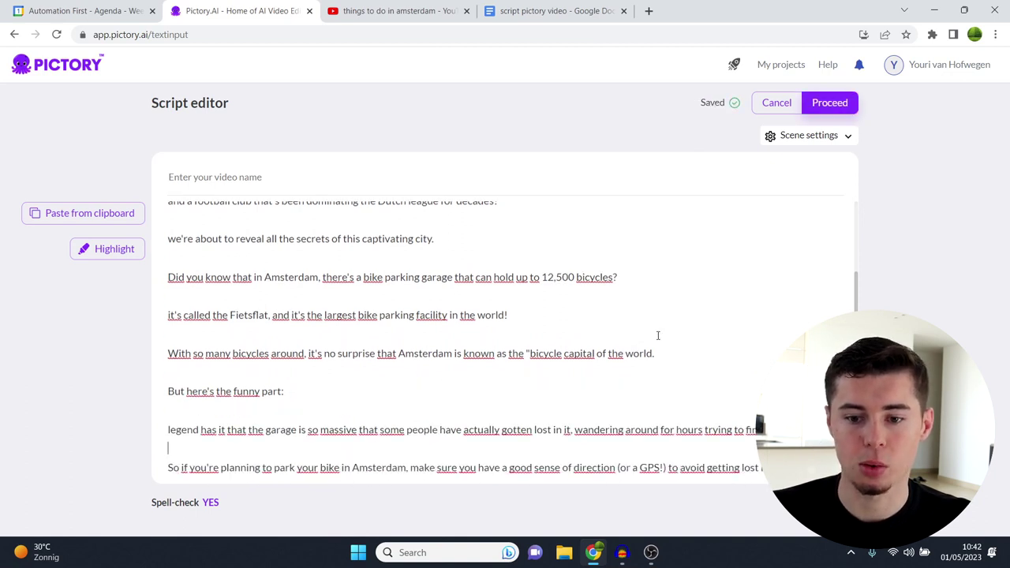
click(411, 466)
key(Return)
key(Return)
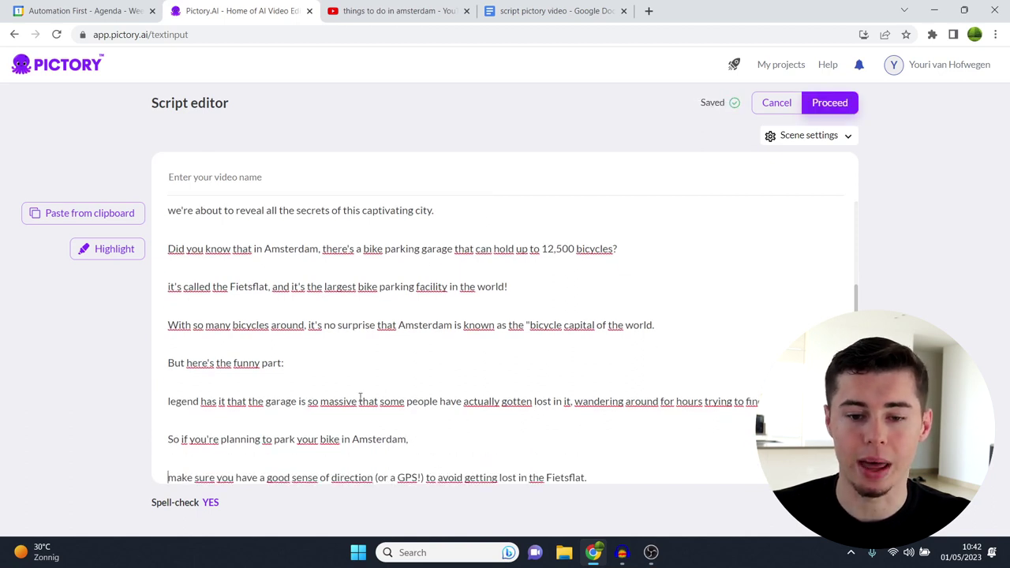
- Split the garage legend line so 'wandering around' starts its own paragraph
drag(180, 402, 413, 417)
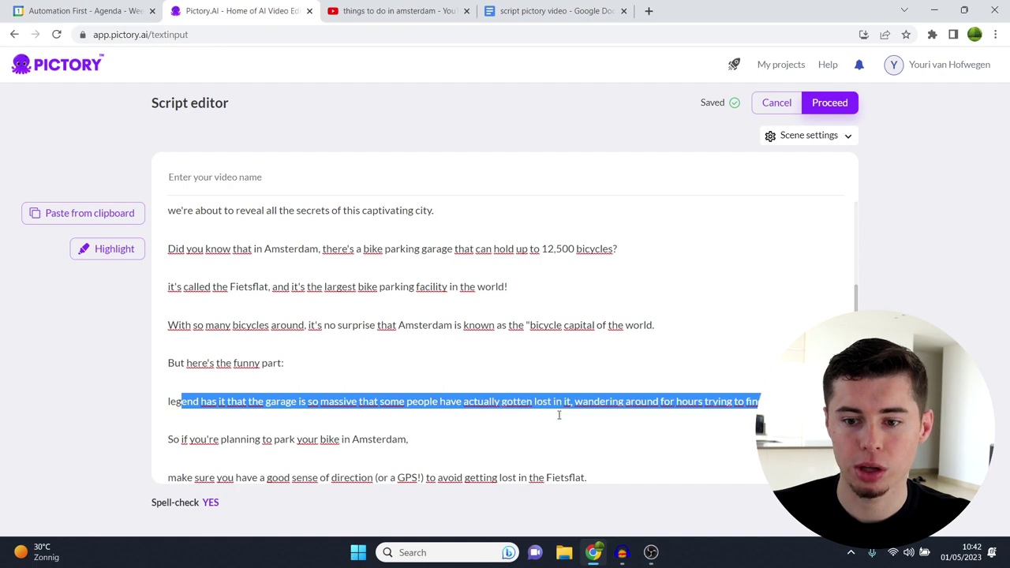
double_click(599, 401)
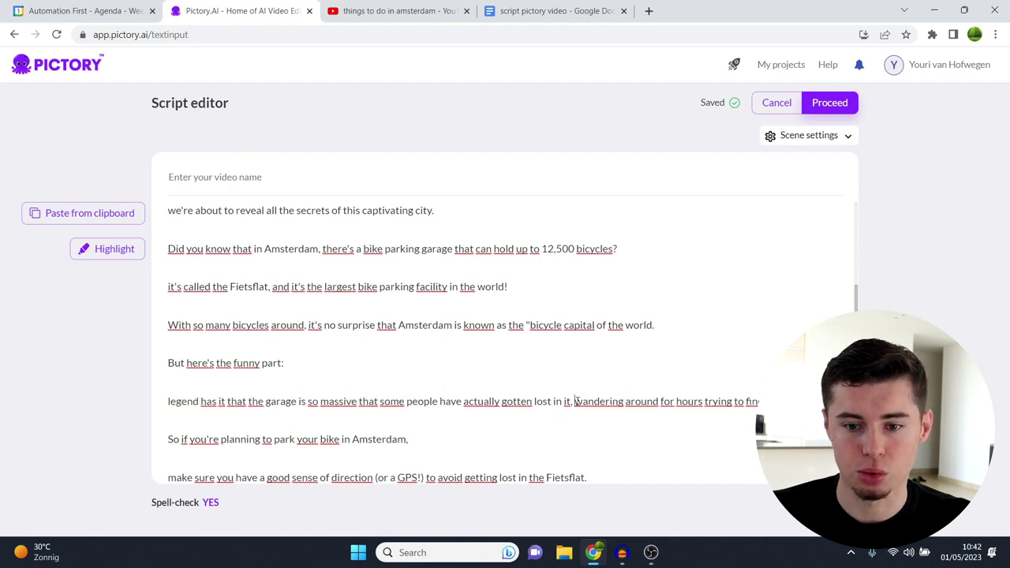
key(Return)
key(Return)
scroll(534, 394, down, 2)
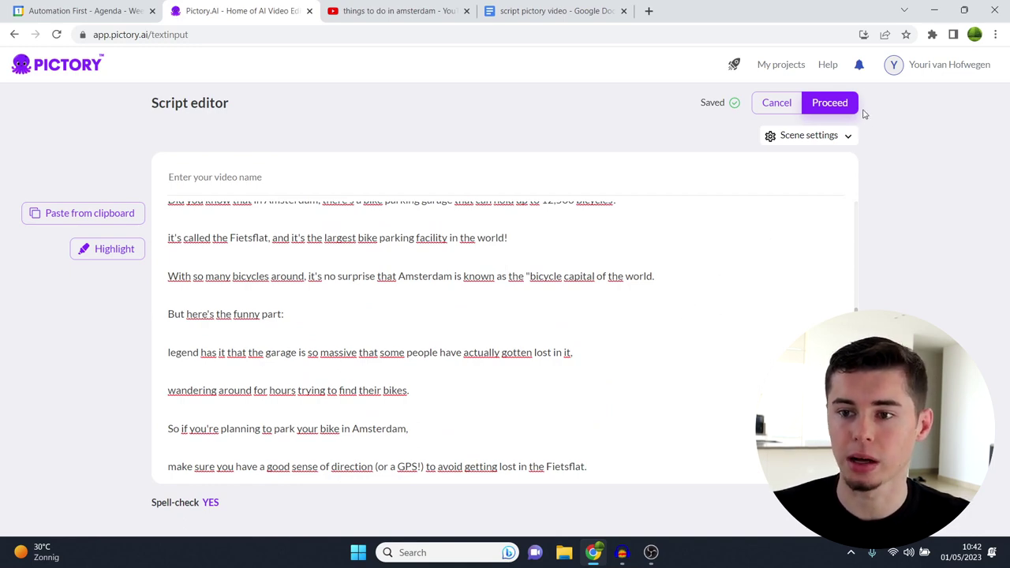
- Pick the Subtitle Yellow template at 16:9 to generate the storyboard
click(839, 102)
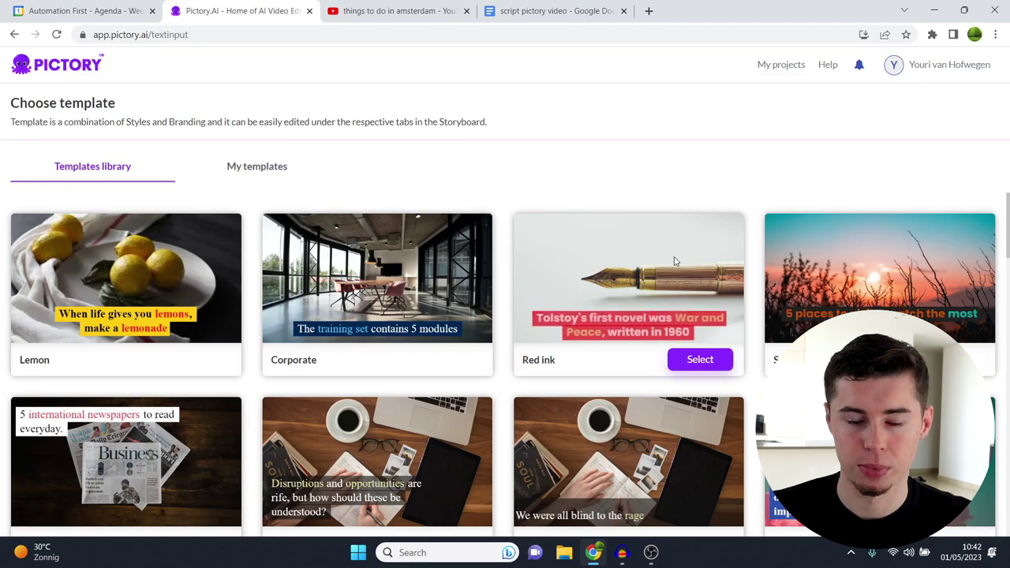
scroll(499, 360, down, 10)
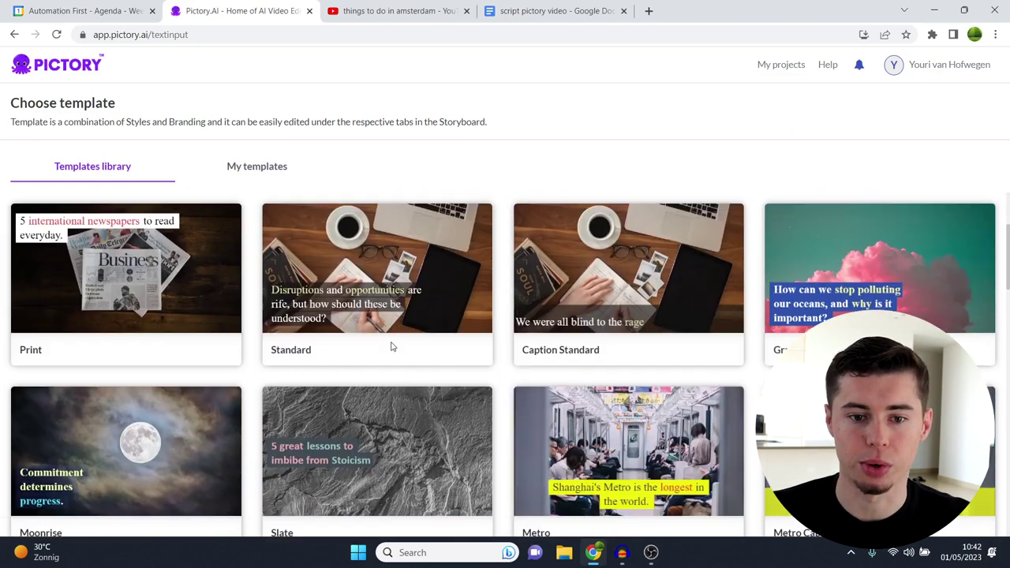
scroll(593, 339, down, 6)
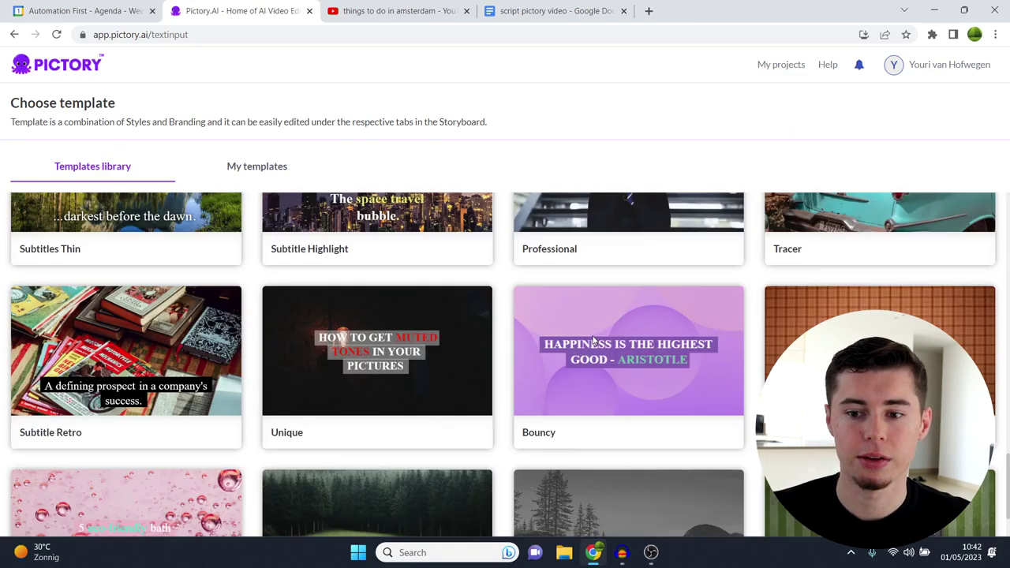
scroll(593, 339, up, 2)
scroll(593, 339, up, 12)
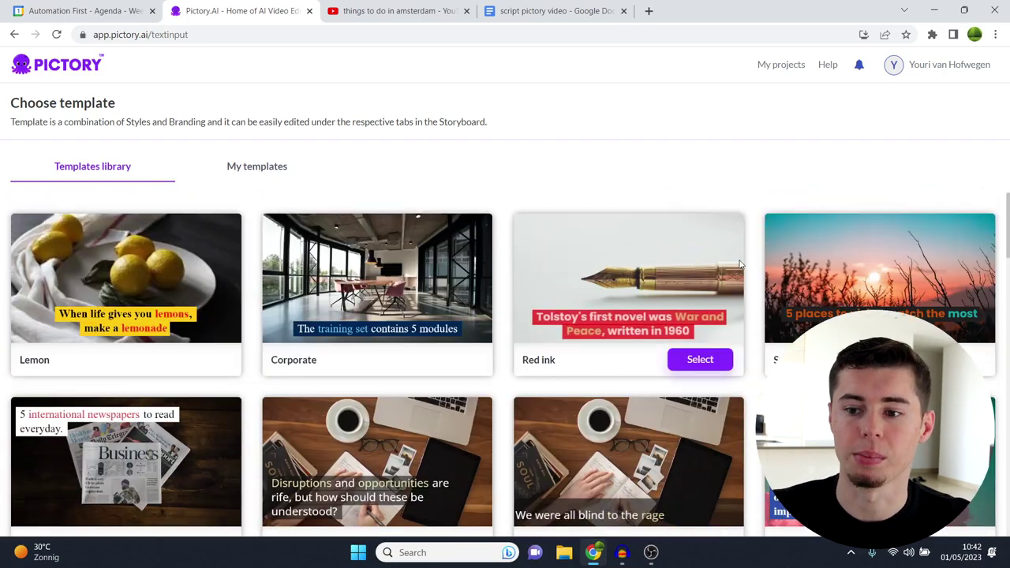
scroll(678, 276, down, 3)
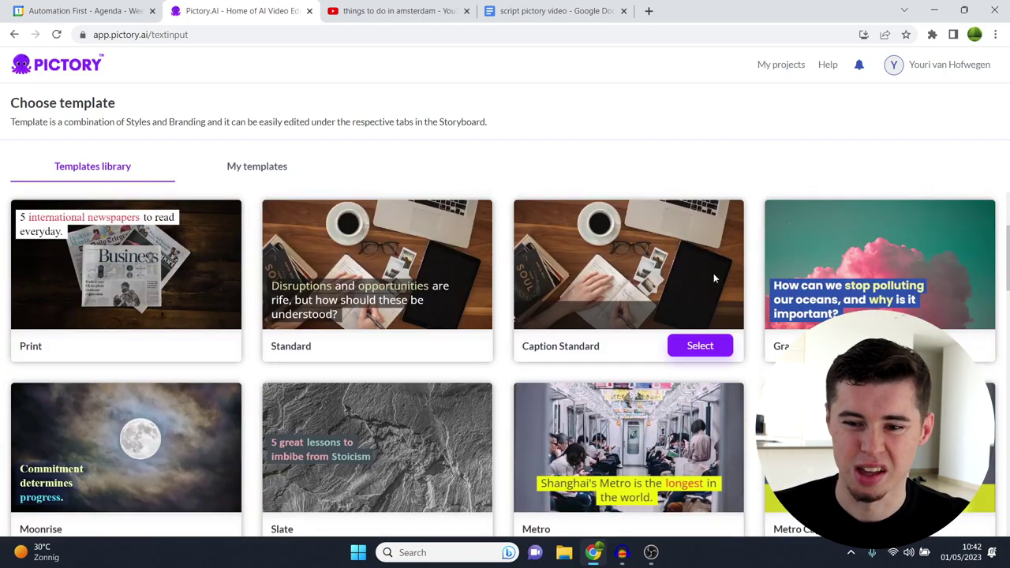
scroll(675, 269, down, 5)
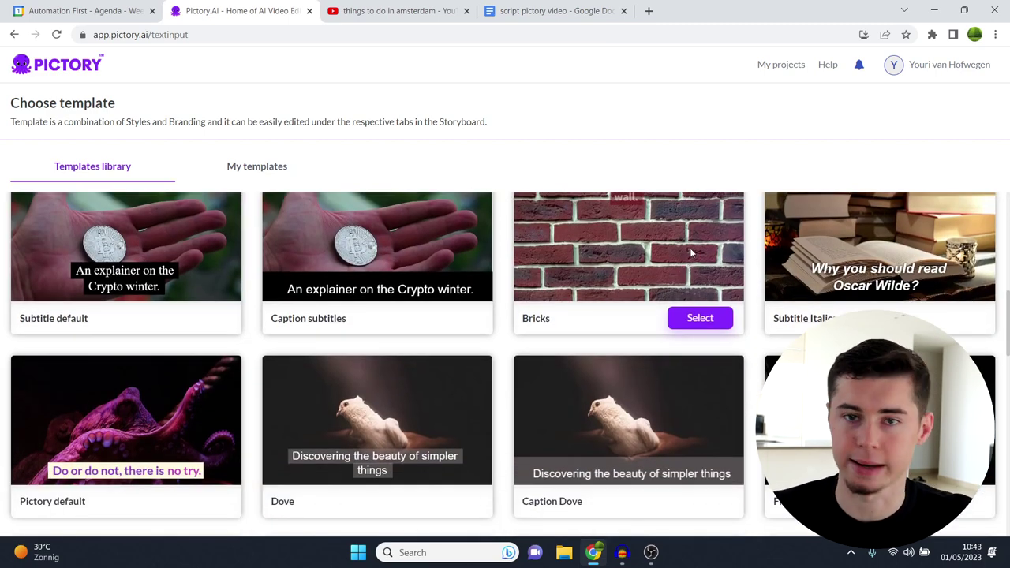
scroll(697, 251, down, 8)
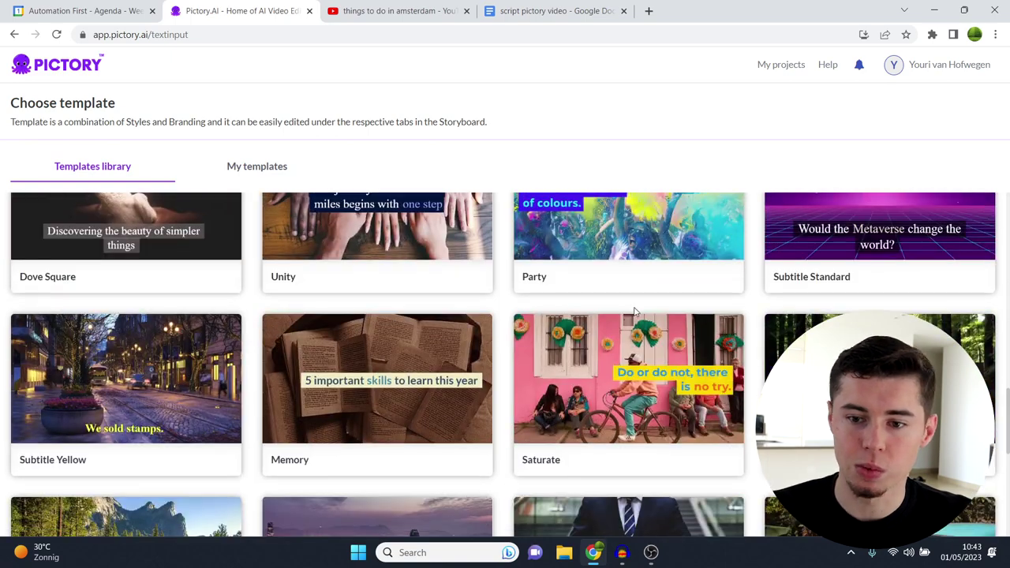
scroll(631, 313, down, 4)
scroll(324, 322, up, 2)
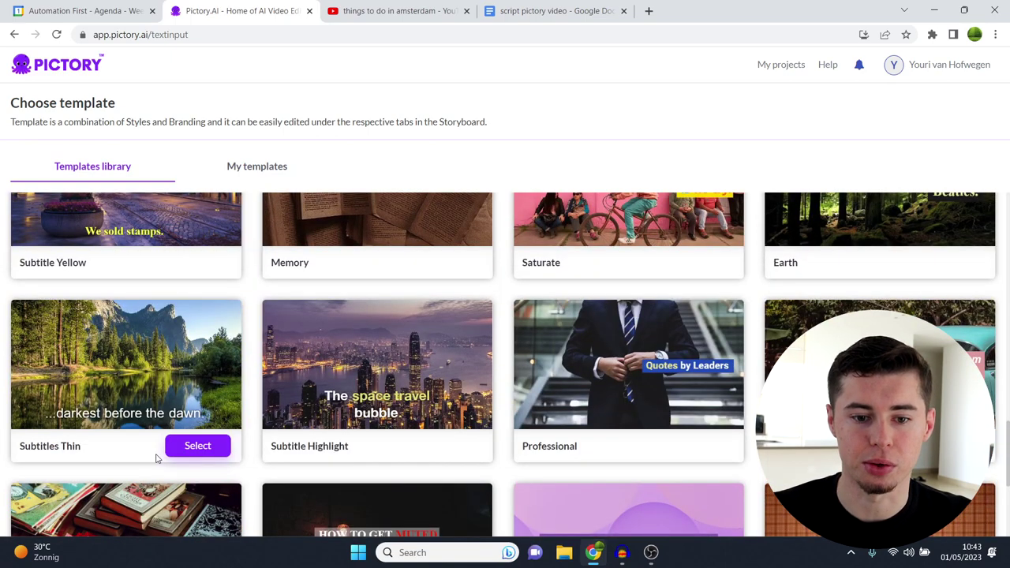
scroll(142, 379, up, 1)
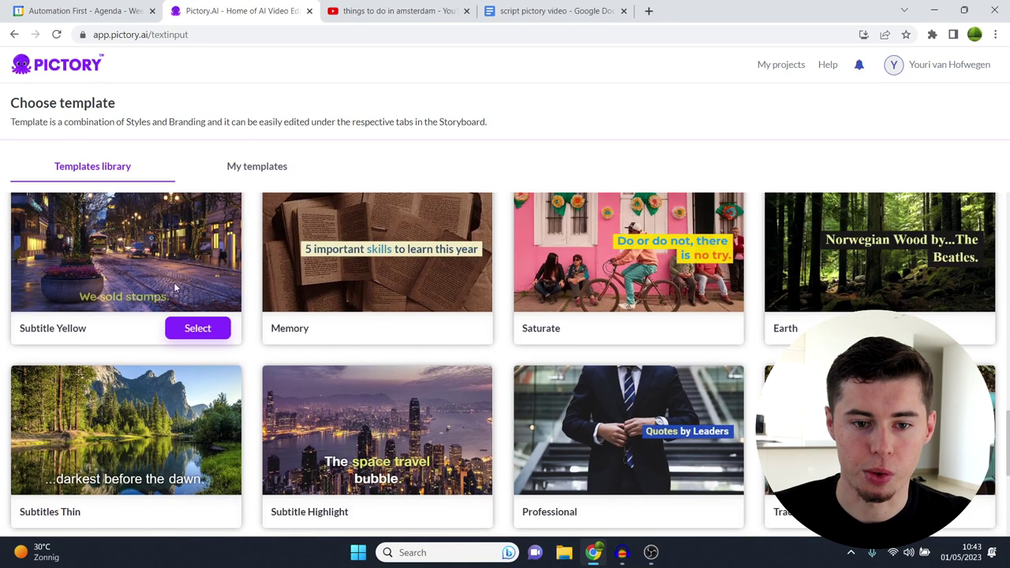
click(202, 331)
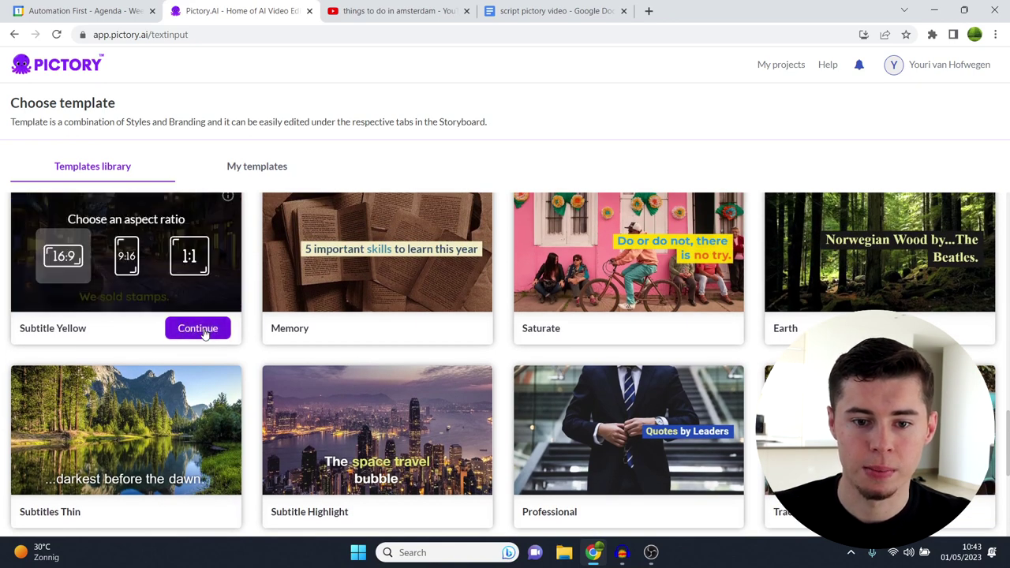
click(198, 329)
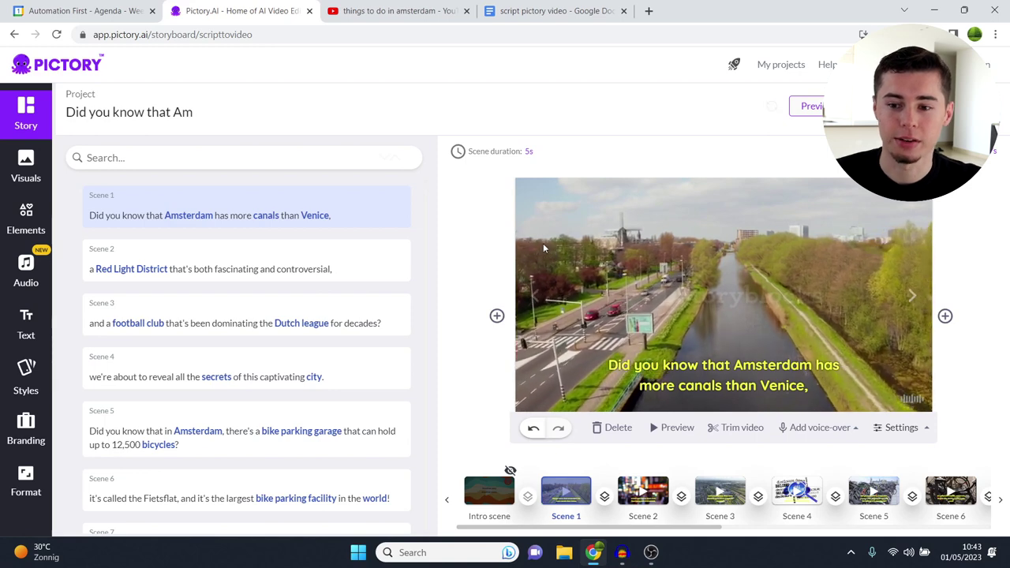
- Scroll the script list and scene timeline back to Scene 1's canal clip
scroll(292, 259, down, 1)
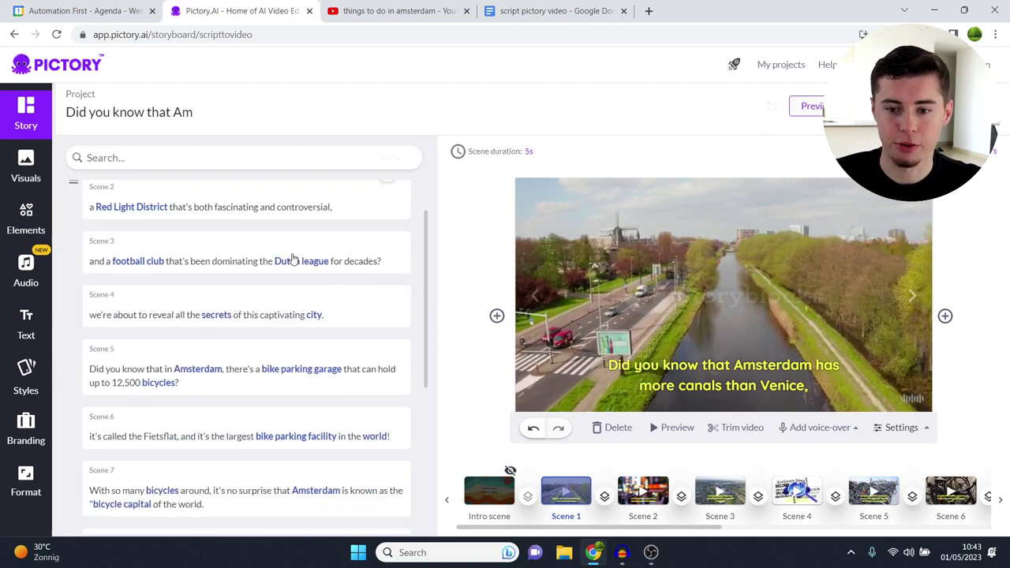
scroll(292, 258, down, 4)
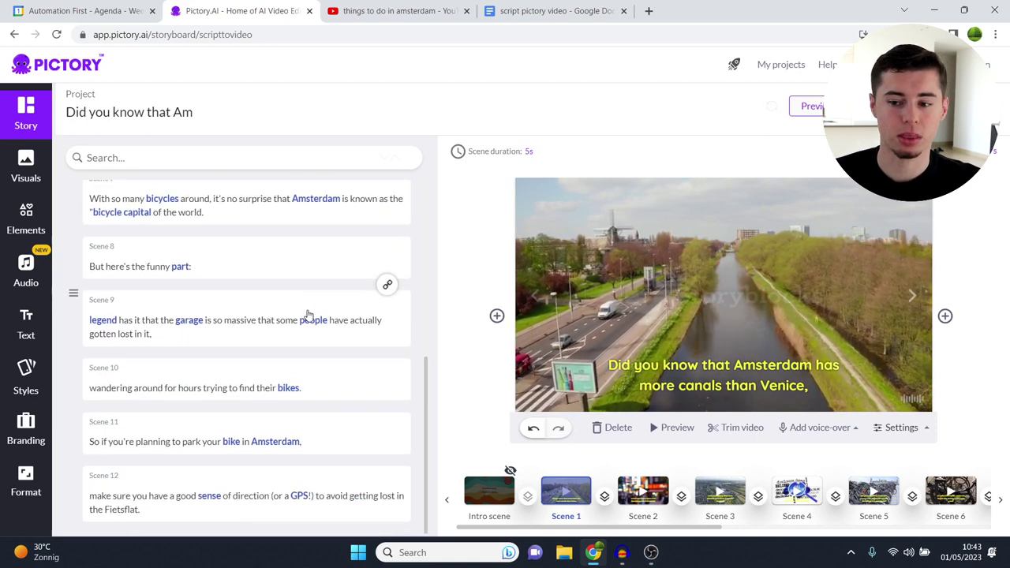
scroll(315, 315, up, 5)
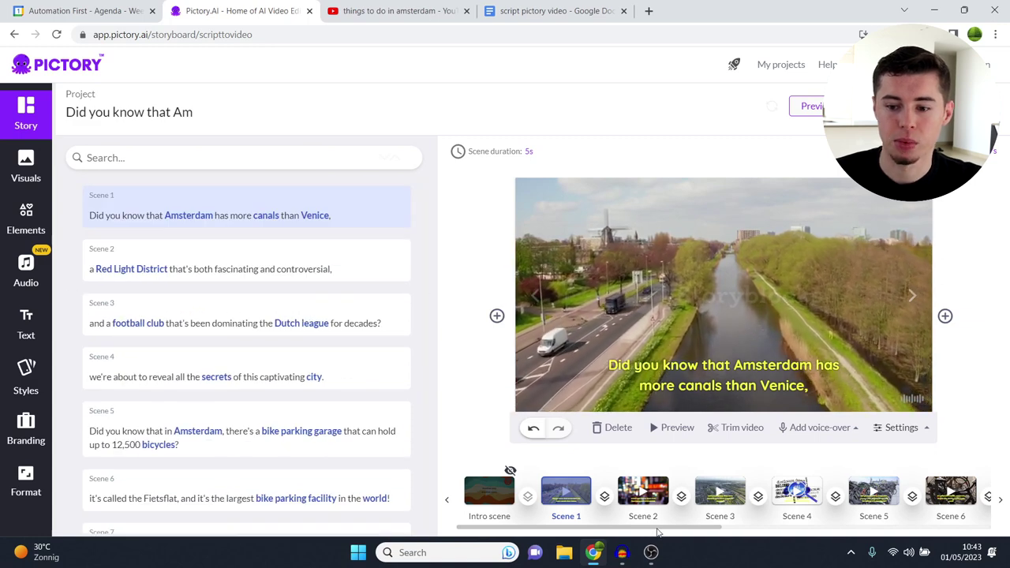
scroll(657, 520, right, 5)
scroll(657, 520, left, 8)
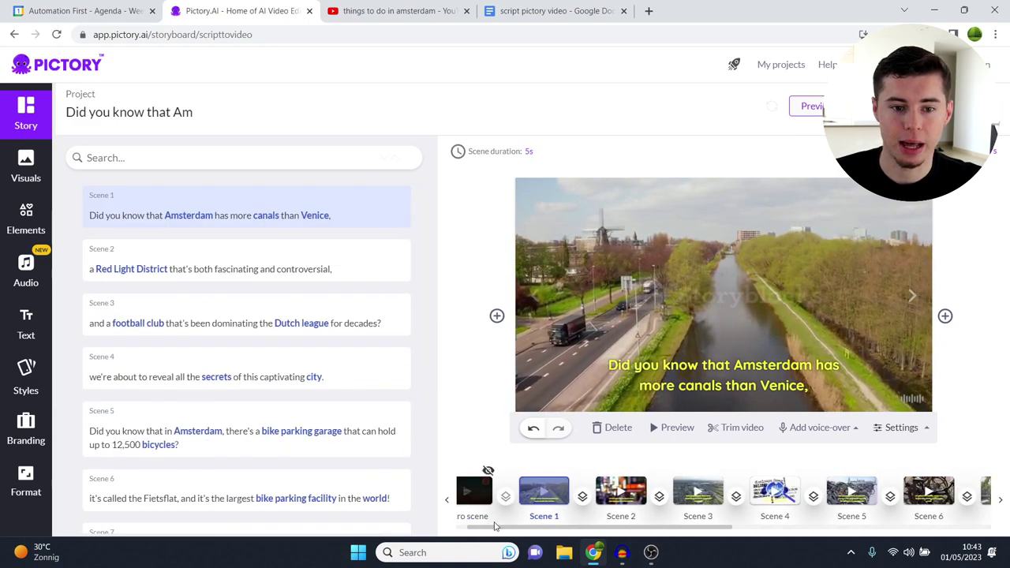
click(36, 276)
- Apply Ayanda, the female English (South African) voice, as the voice-over
click(175, 162)
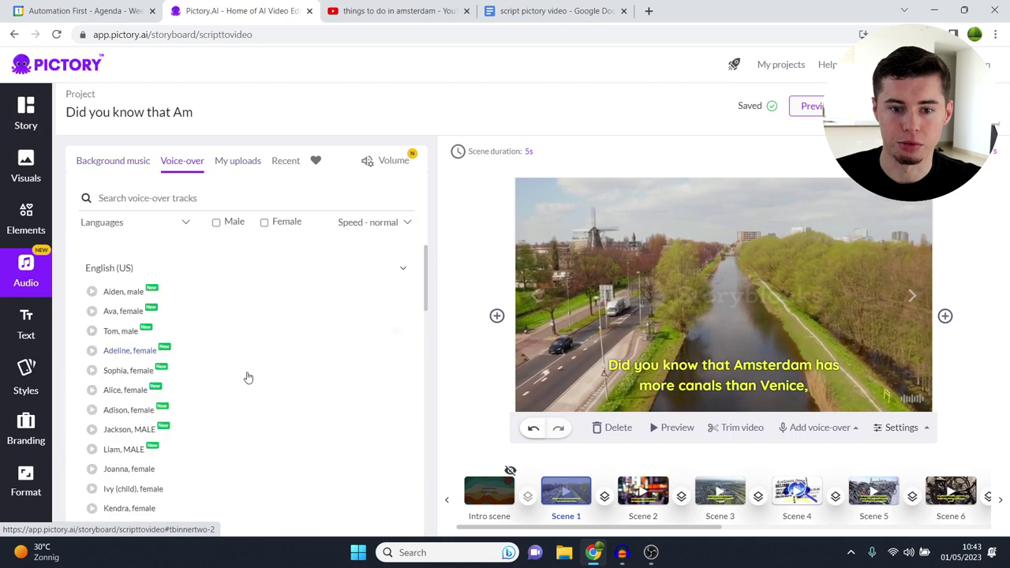
scroll(252, 378, down, 15)
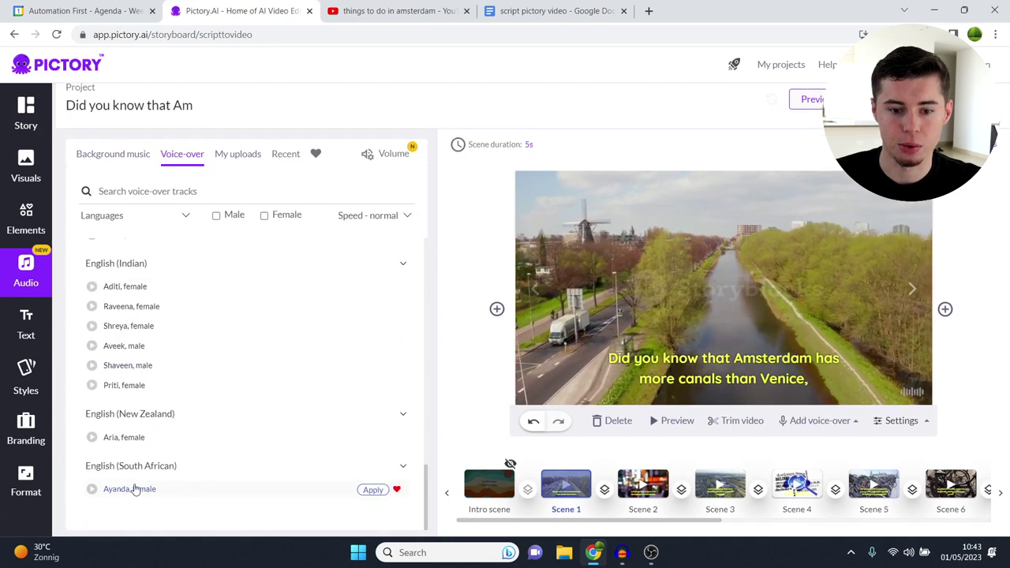
click(371, 490)
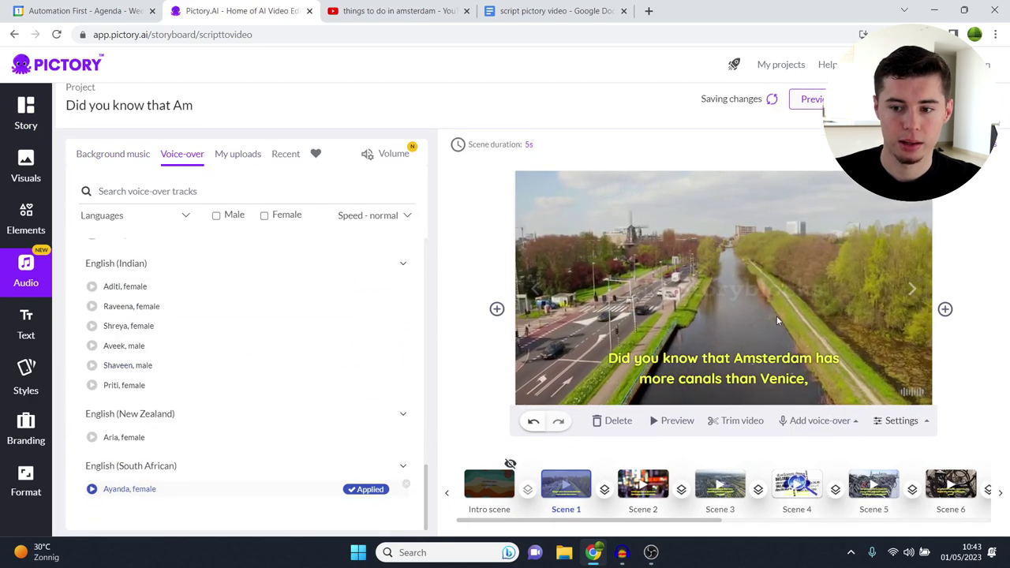
scroll(183, 308, up, 5)
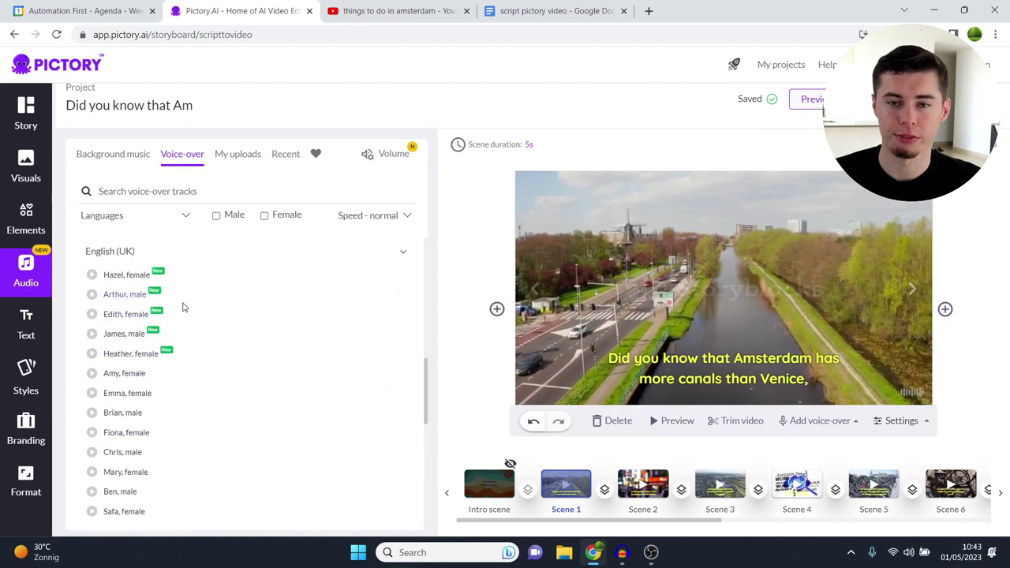
scroll(257, 349, up, 5)
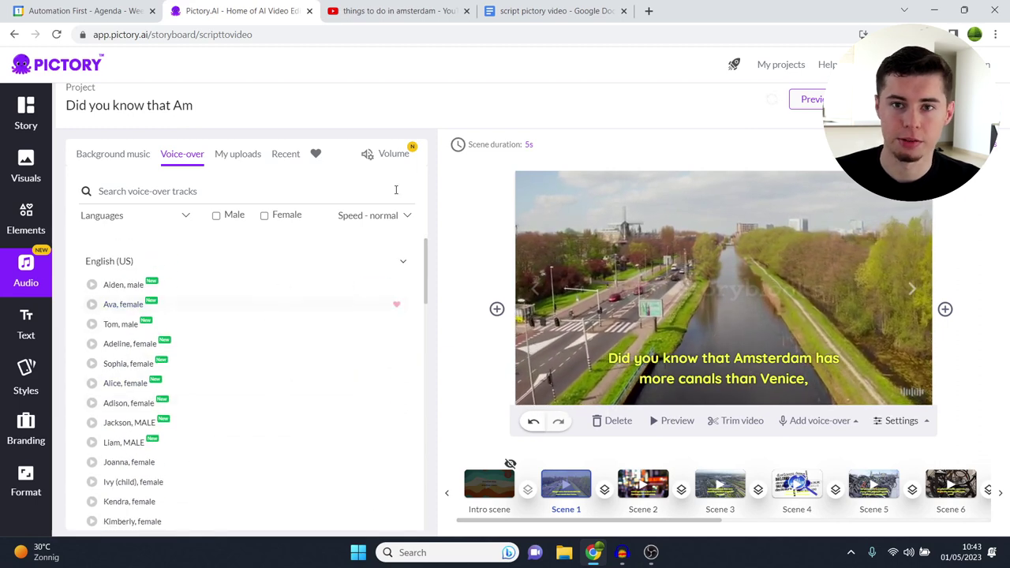
click(28, 116)
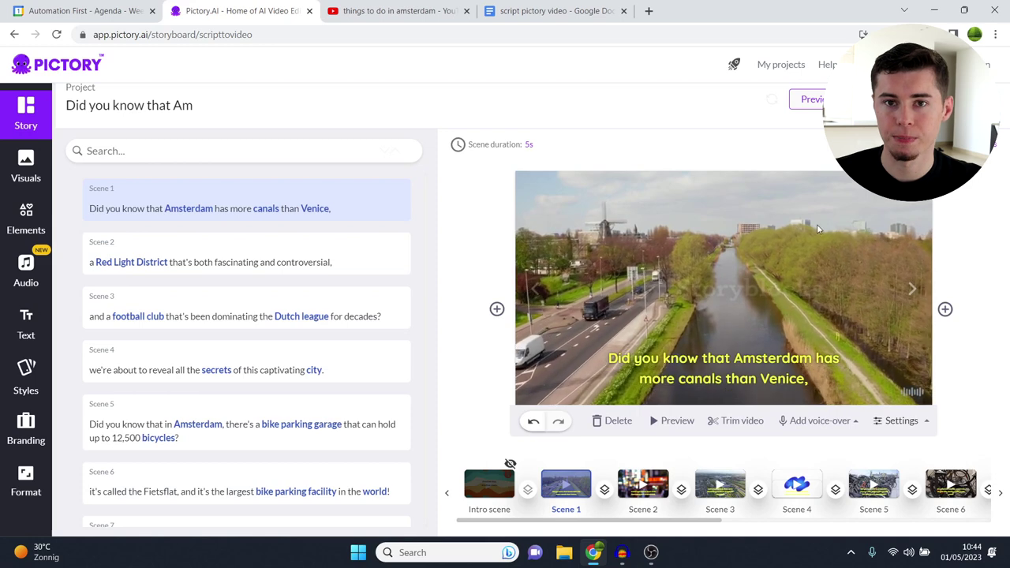
- Select Scene 1 and browse its stock visual suggestions for Amsterdam, Venice and canals
click(799, 477)
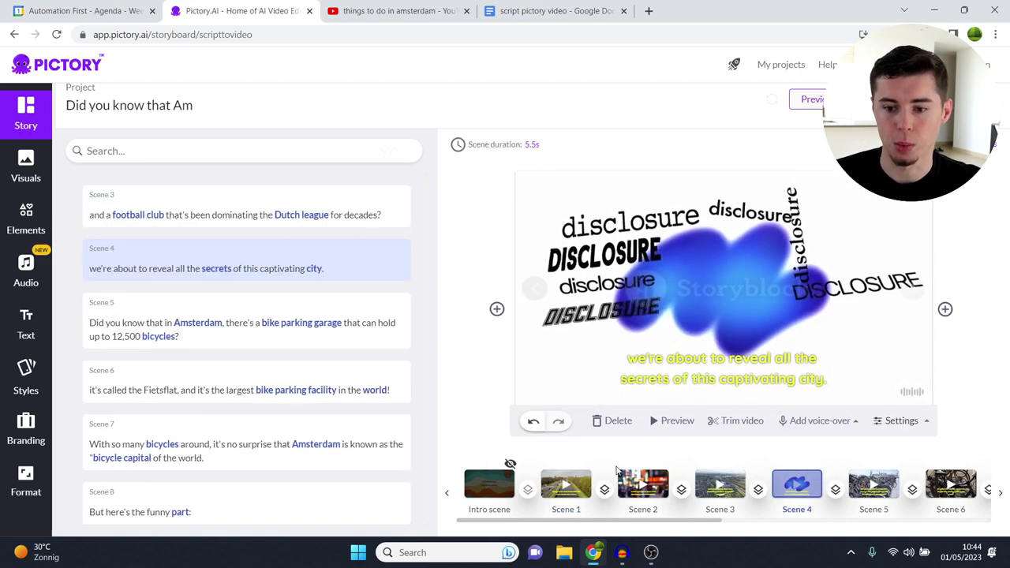
click(565, 483)
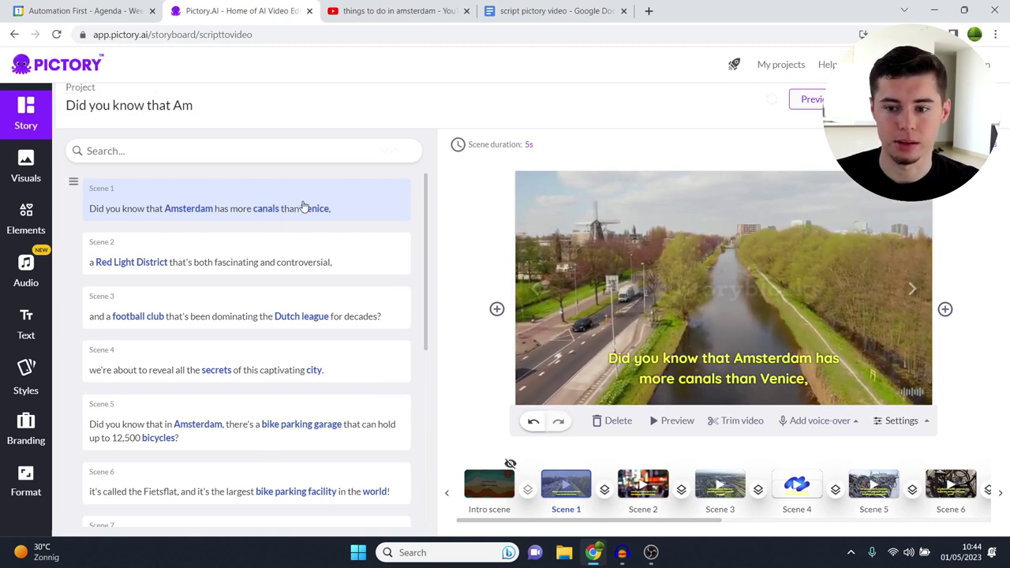
click(26, 167)
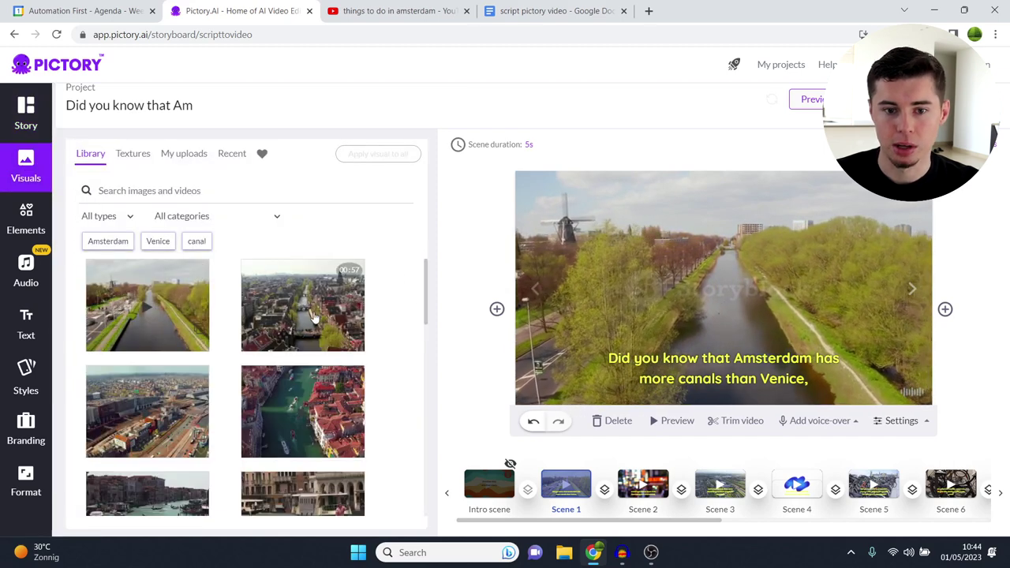
scroll(308, 331, down, 3)
scroll(308, 331, up, 4)
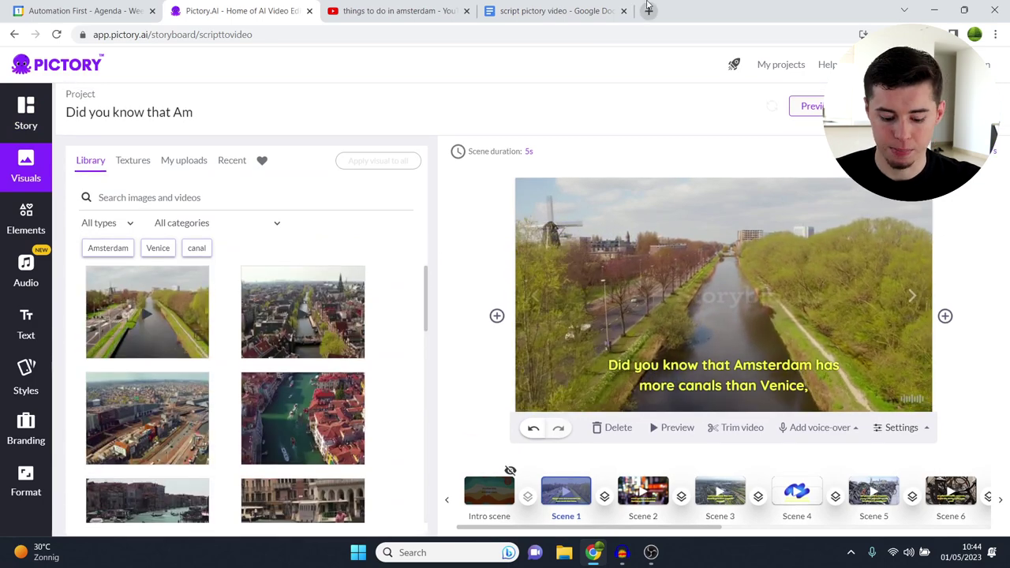
click(647, 10)
- Load storyblocks.com pricing to review the Starter, Unlimited All Access and Pro plans
text(sto)
key(Return)
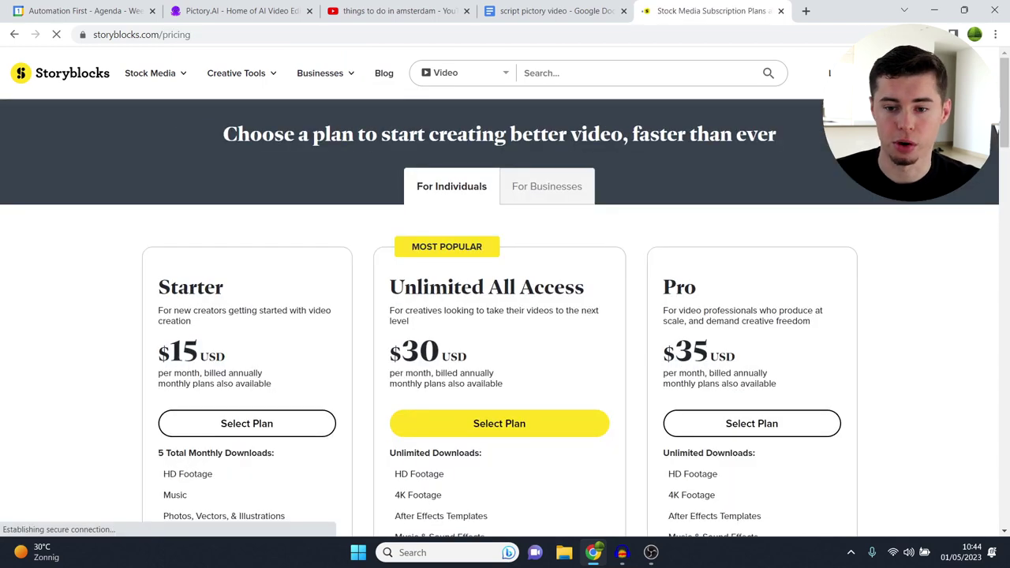
scroll(749, 221, down, 4)
scroll(694, 228, up, 5)
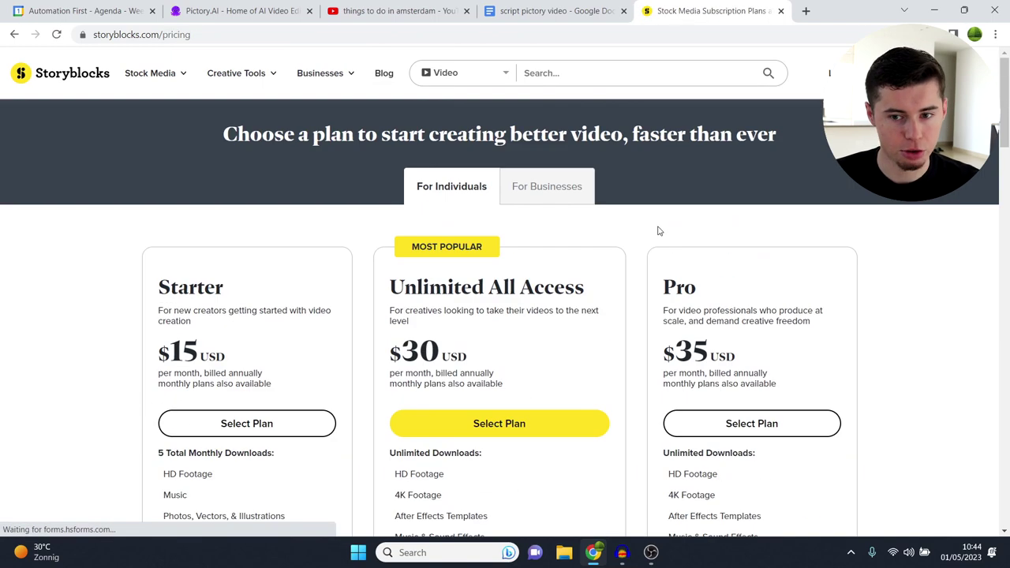
drag(505, 286, 460, 287)
double_click(473, 281)
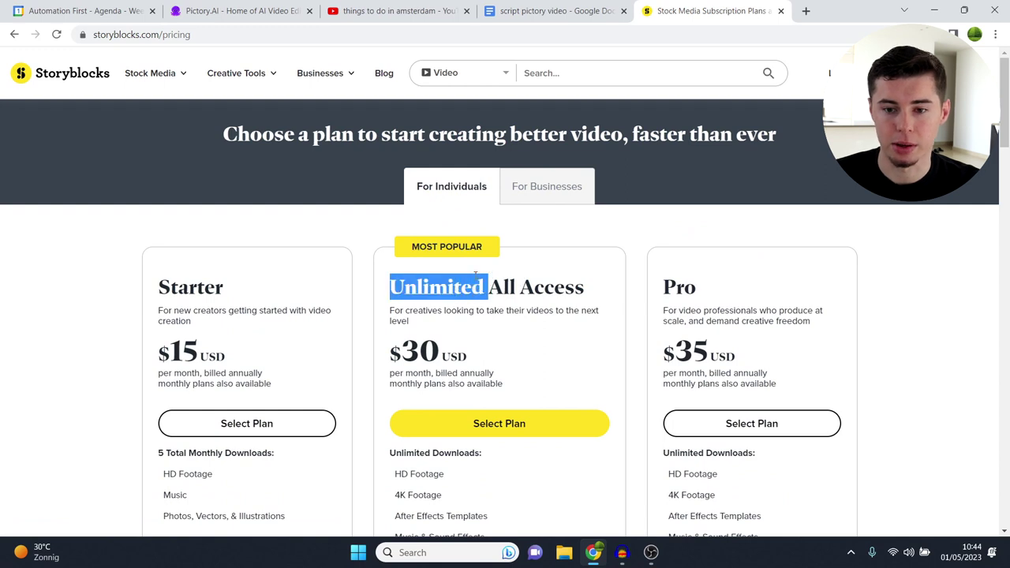
click(456, 286)
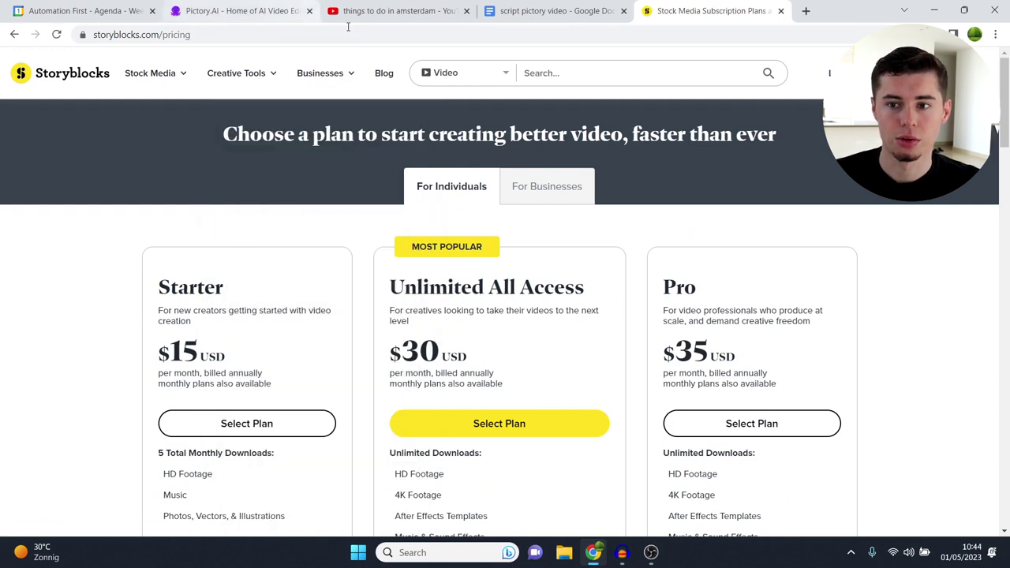
click(284, 11)
- Check Scene 1's timing, then close the Storyblocks pricing tab
click(497, 151)
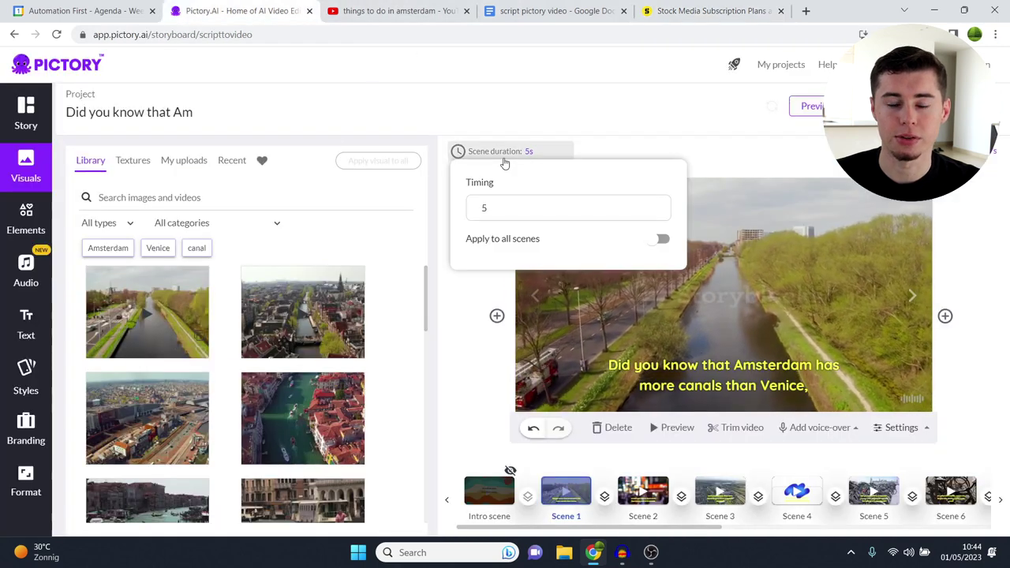
click(640, 101)
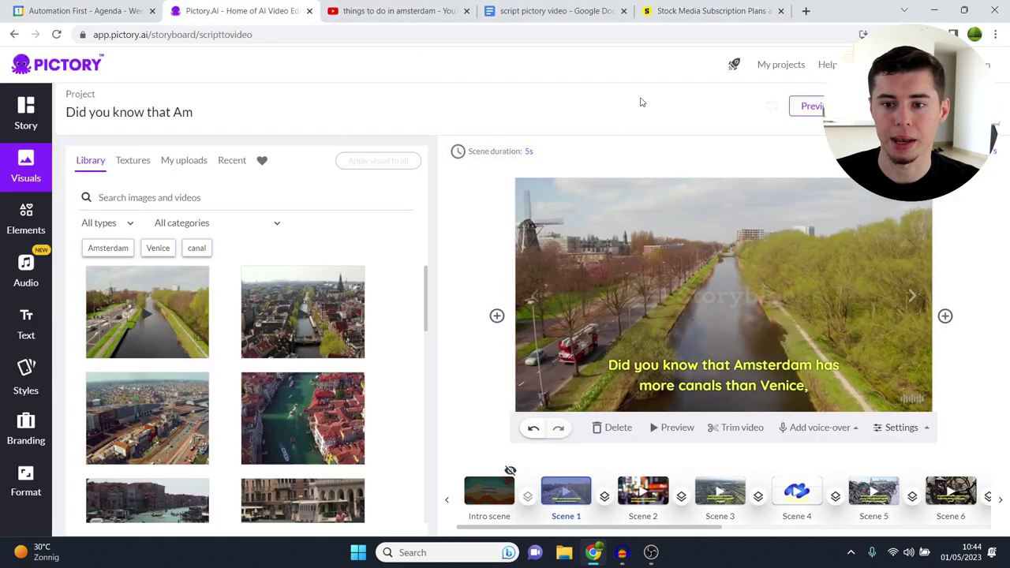
click(710, 11)
click(780, 11)
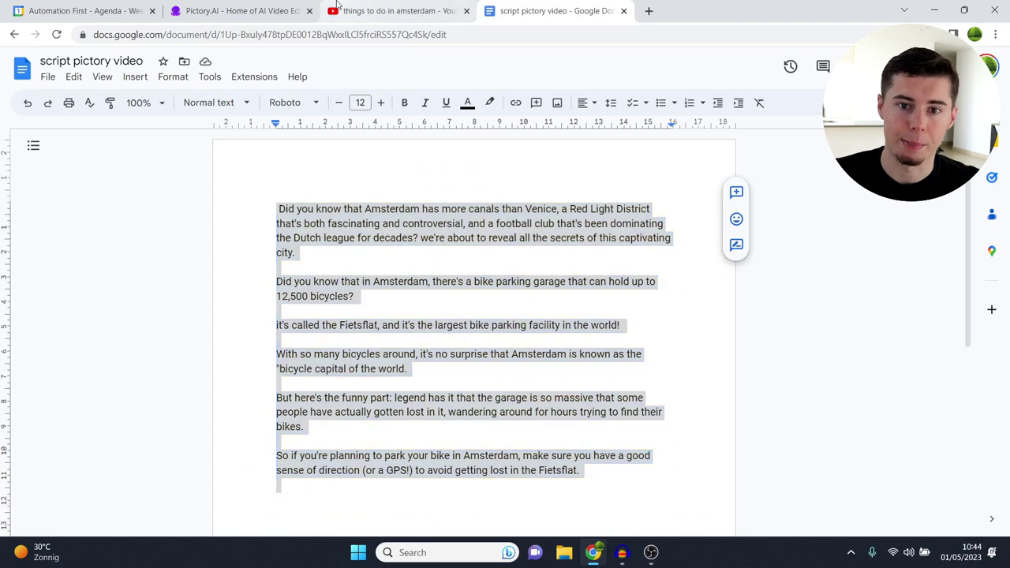
click(337, 6)
click(268, 11)
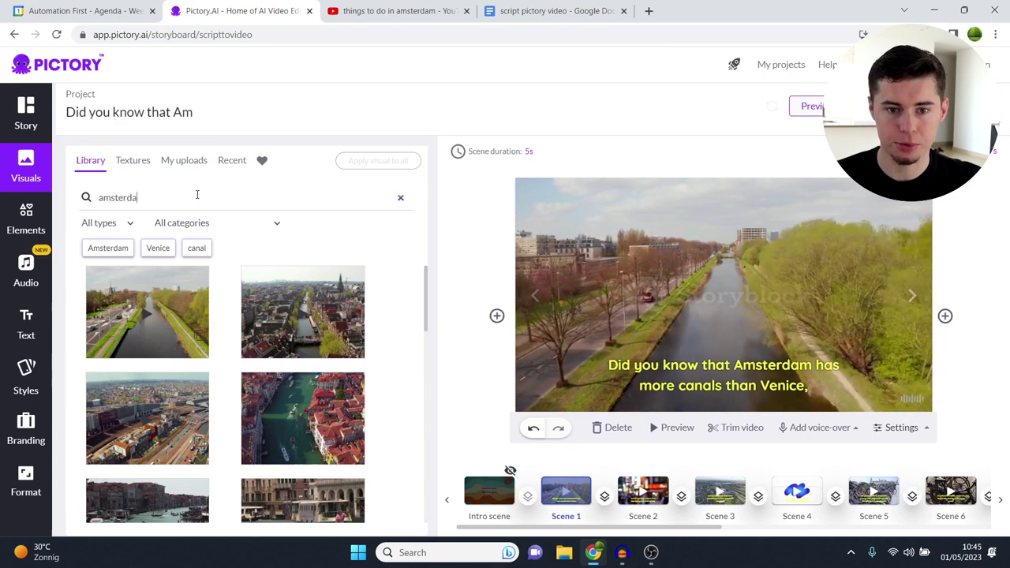
- Search visuals for 'amsterdam canals' and apply the canal-boats clip to Scene 1
key(Return)
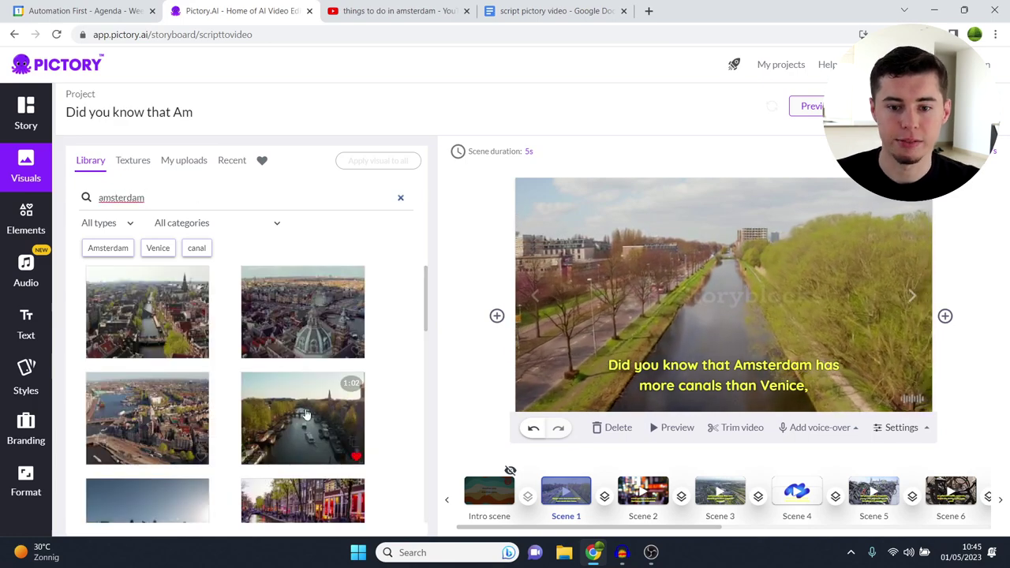
scroll(280, 392, down, 3)
text(ca)
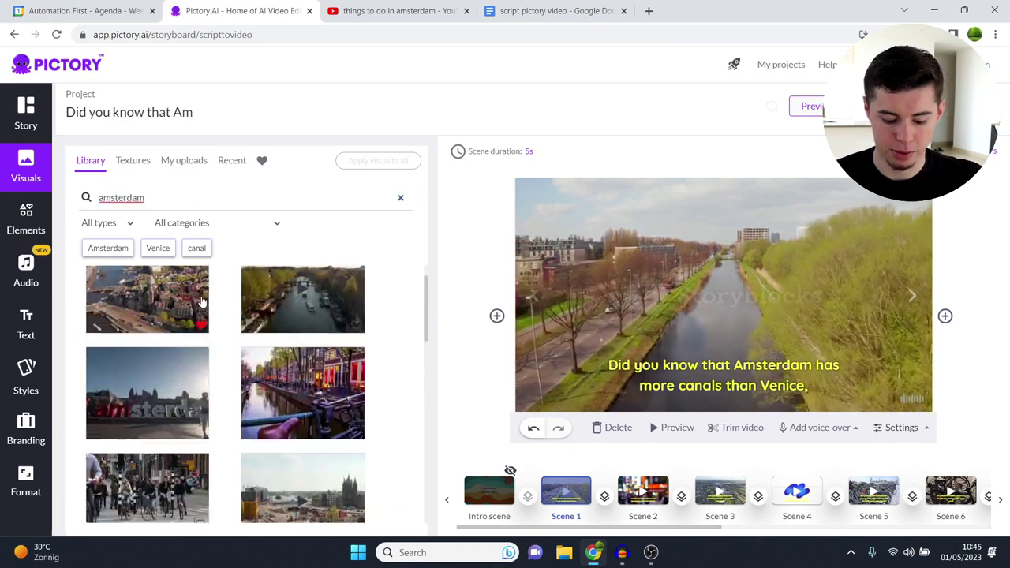
text(nals)
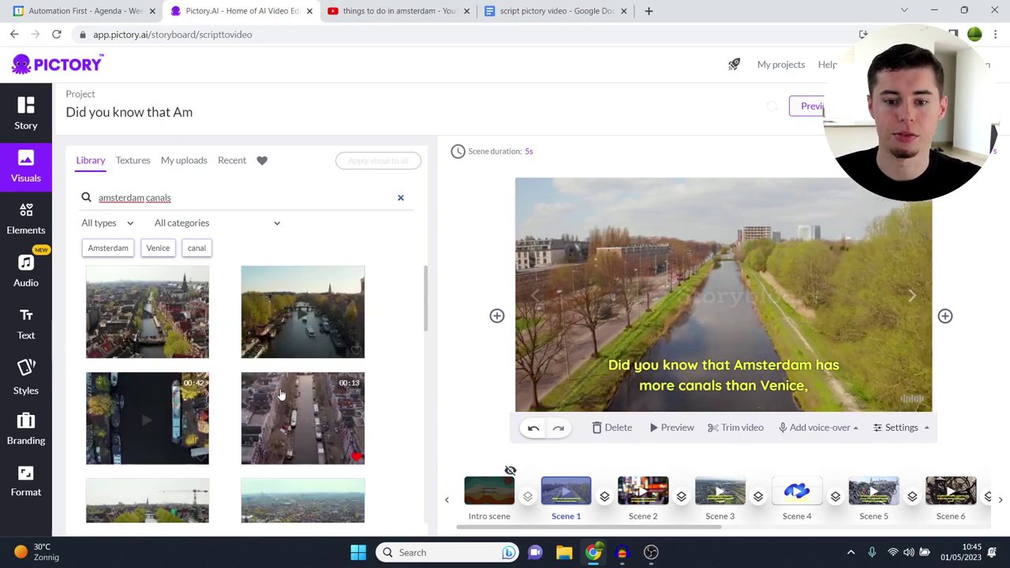
scroll(285, 393, down, 3)
scroll(285, 392, down, 3)
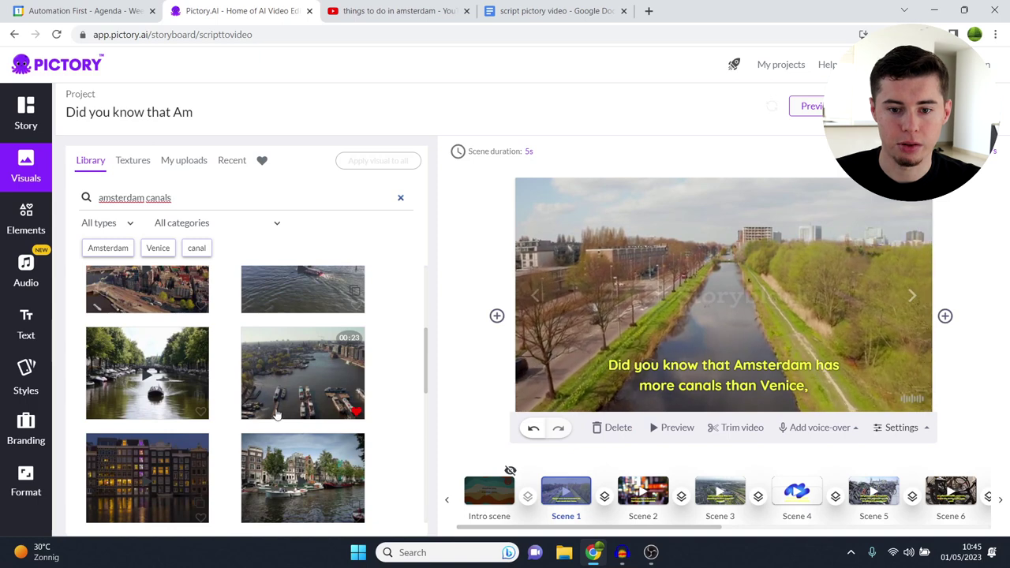
click(334, 486)
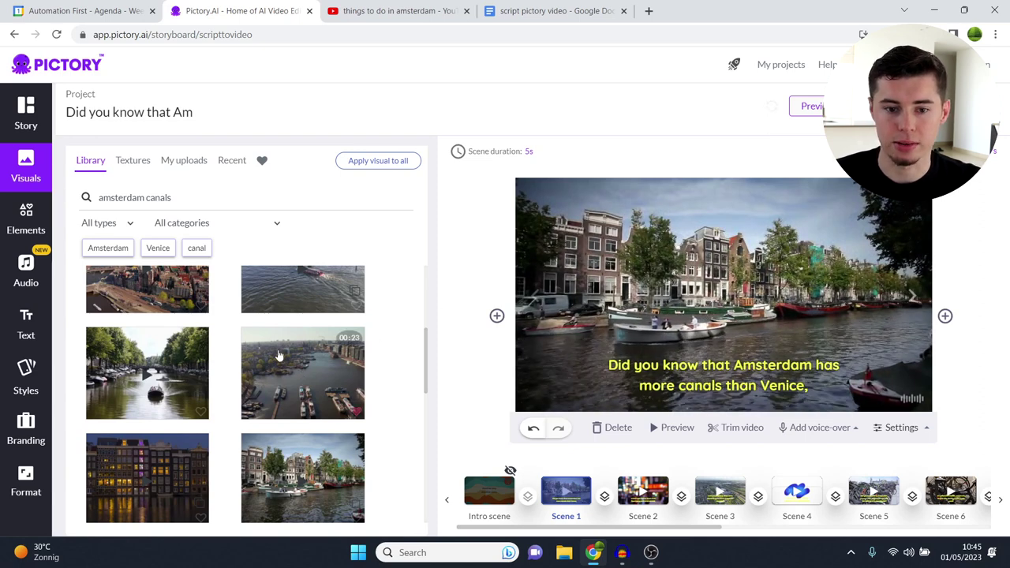
scroll(237, 378, up, 2)
- Step through Scene 2 to Scene 3, the football club line, and open its visuals
click(26, 117)
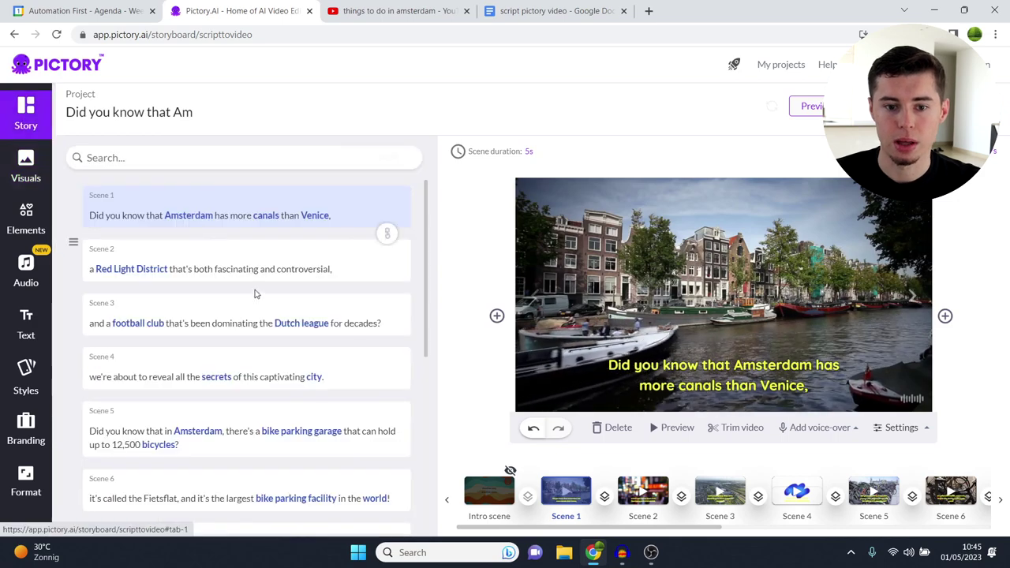
click(258, 269)
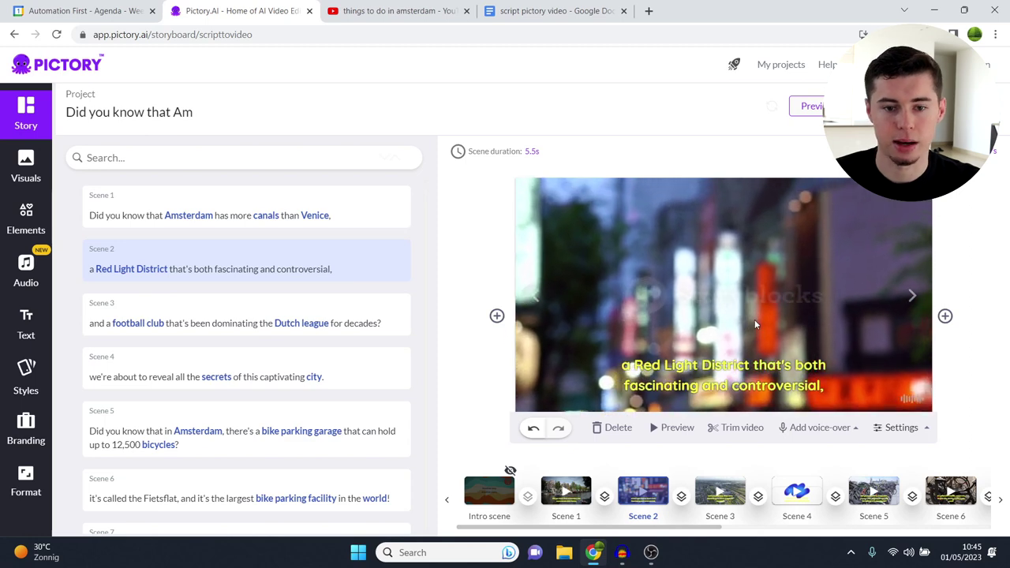
click(281, 312)
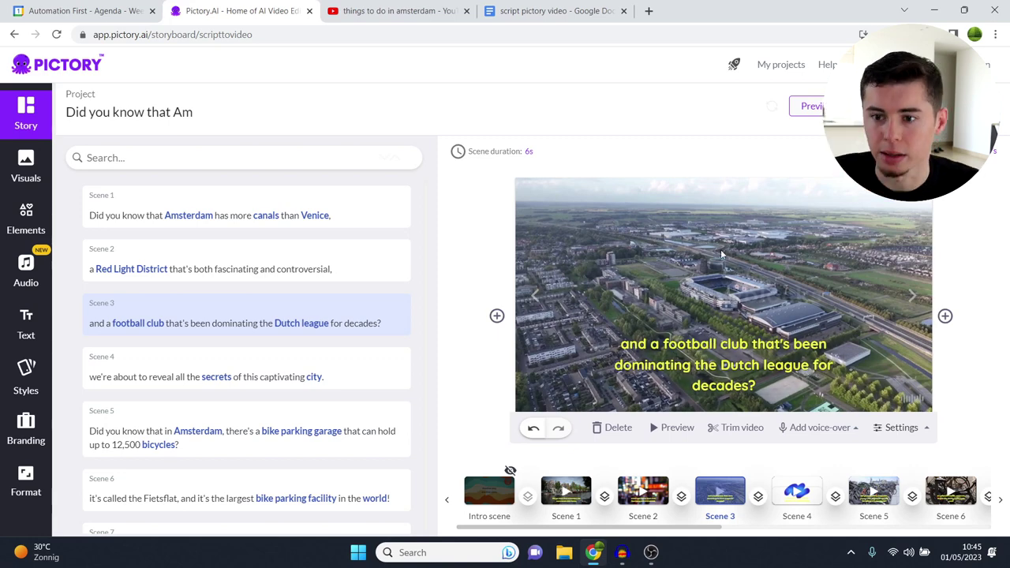
click(19, 180)
- Apply the uploaded Ajax team photo from My uploads to Scene 3
click(175, 197)
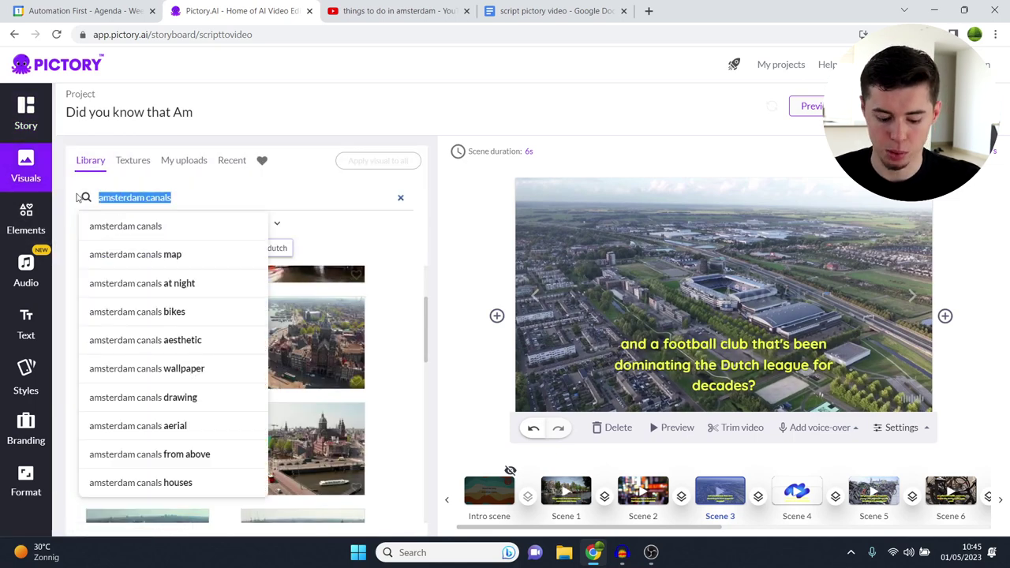
text(ajax)
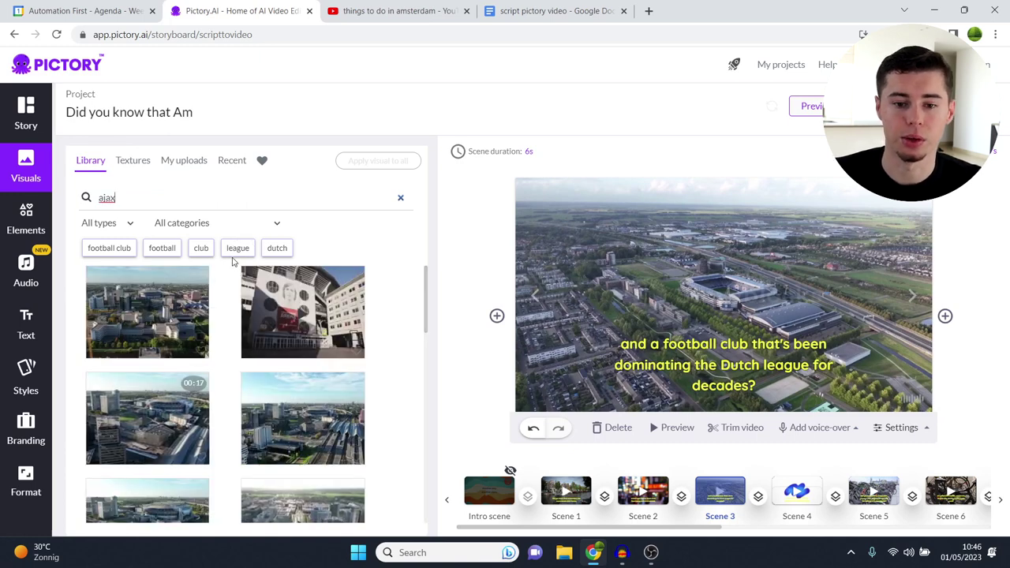
click(177, 169)
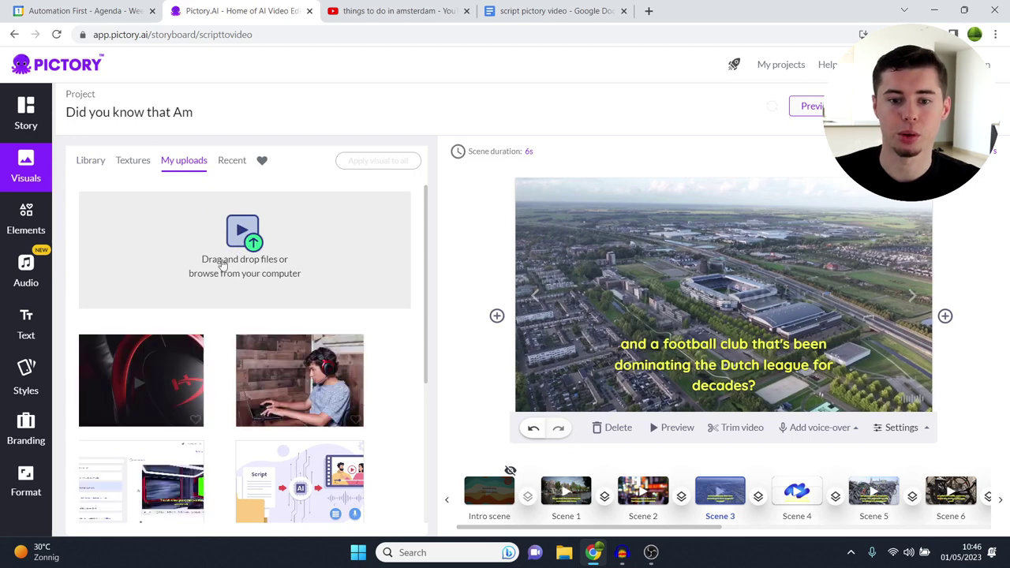
scroll(198, 316, down, 5)
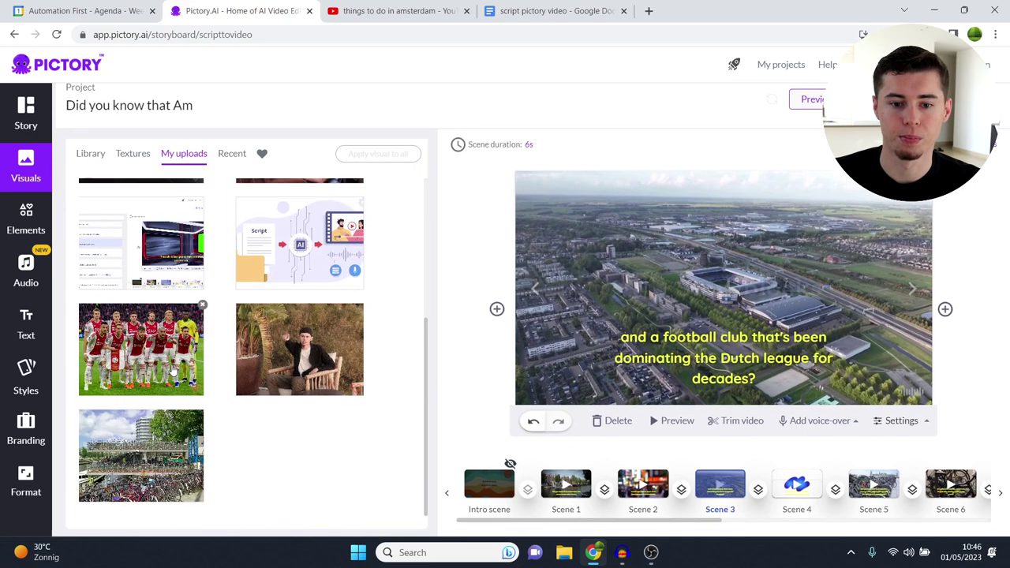
click(130, 351)
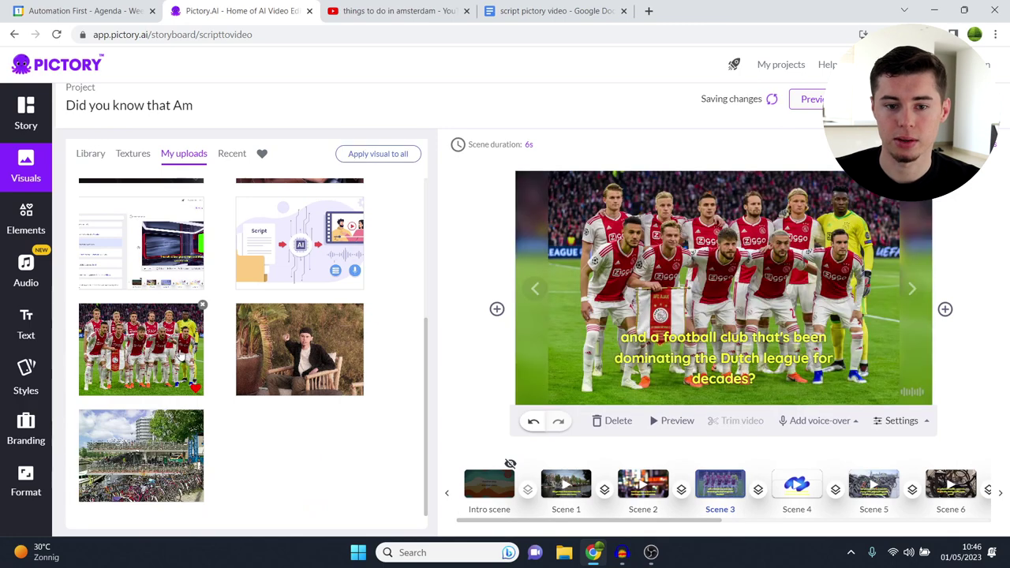
- Turn on Visual zoom & pan in the scene settings
click(897, 420)
click(468, 293)
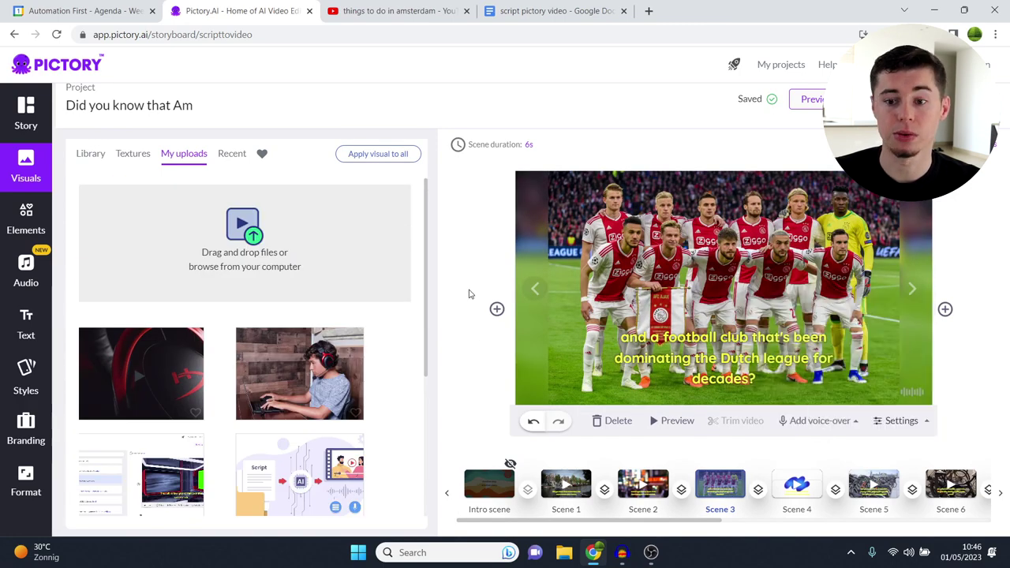
click(903, 422)
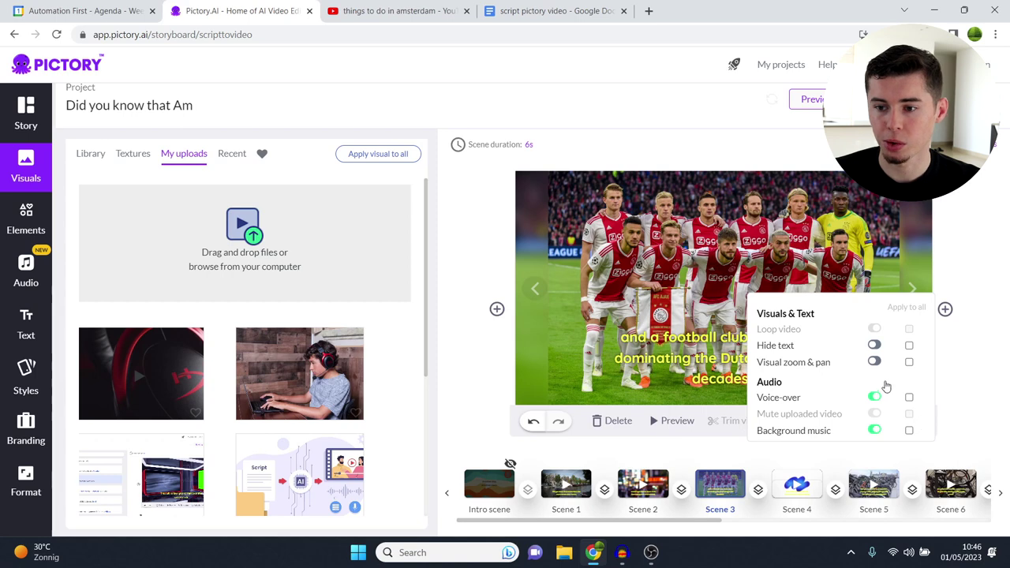
click(874, 363)
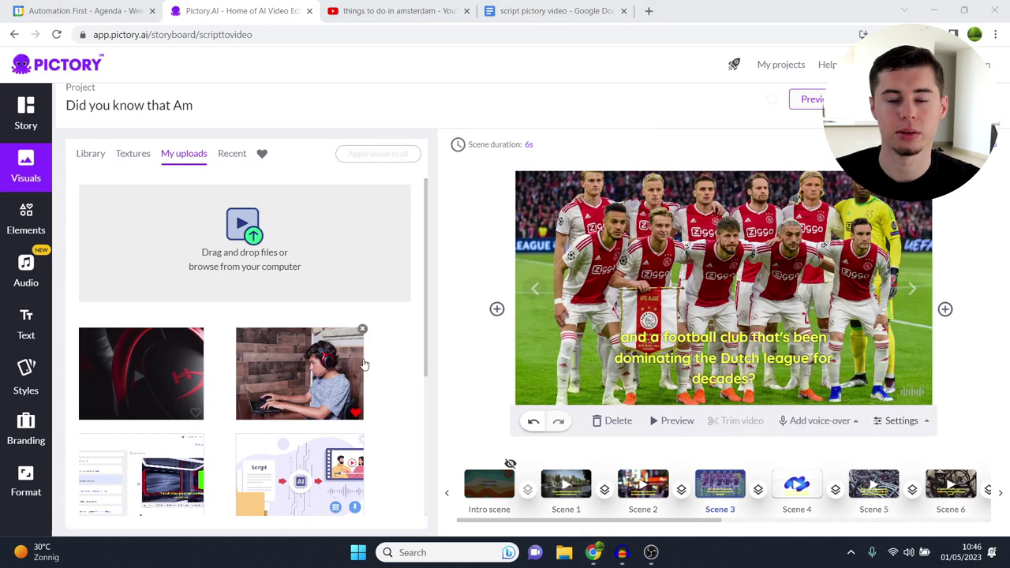
- Select Scene 4, 'secrets of this captivating city', and its subtitle in the preview
click(26, 126)
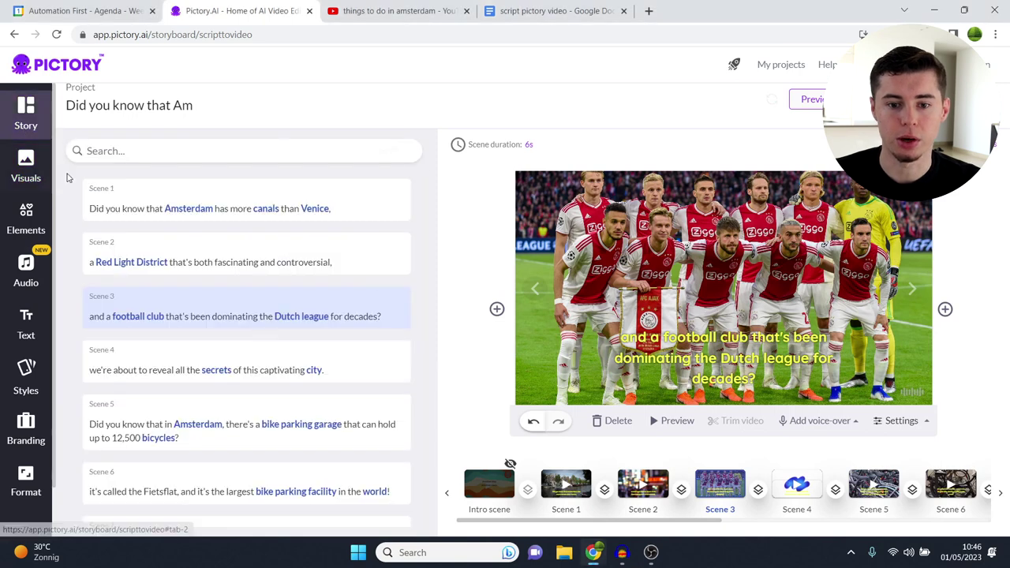
scroll(244, 327, down, 2)
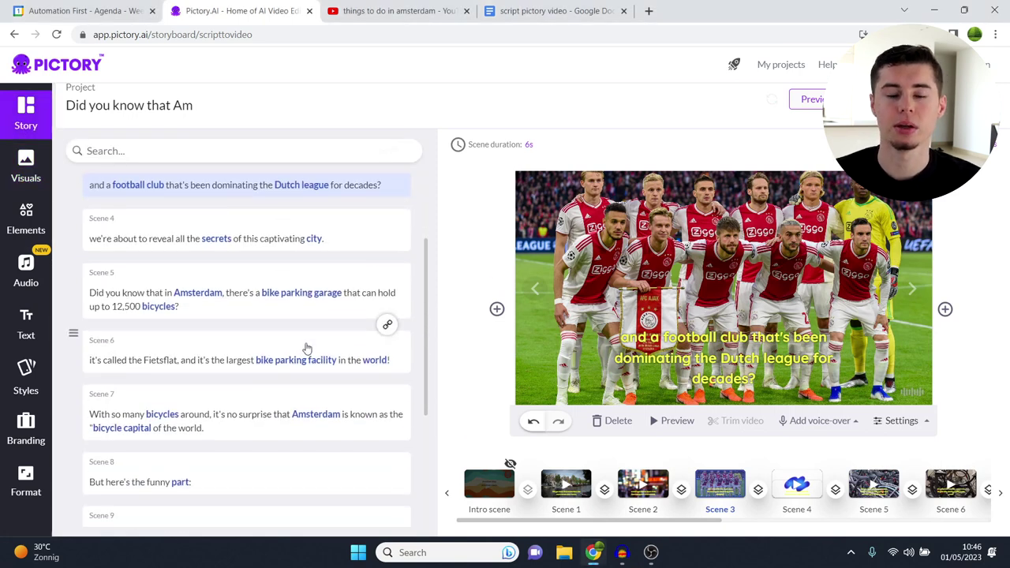
scroll(308, 347, up, 1)
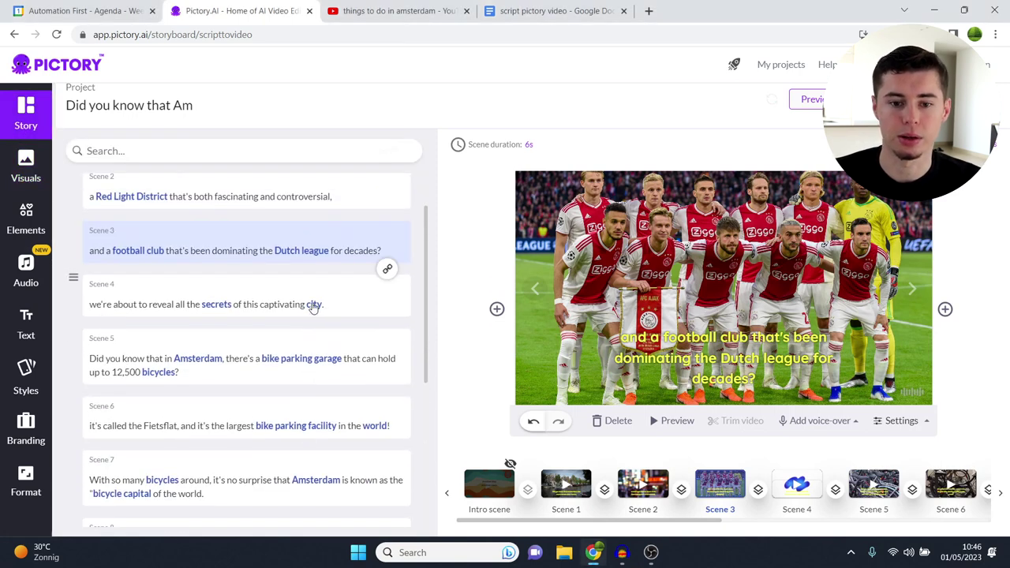
click(313, 304)
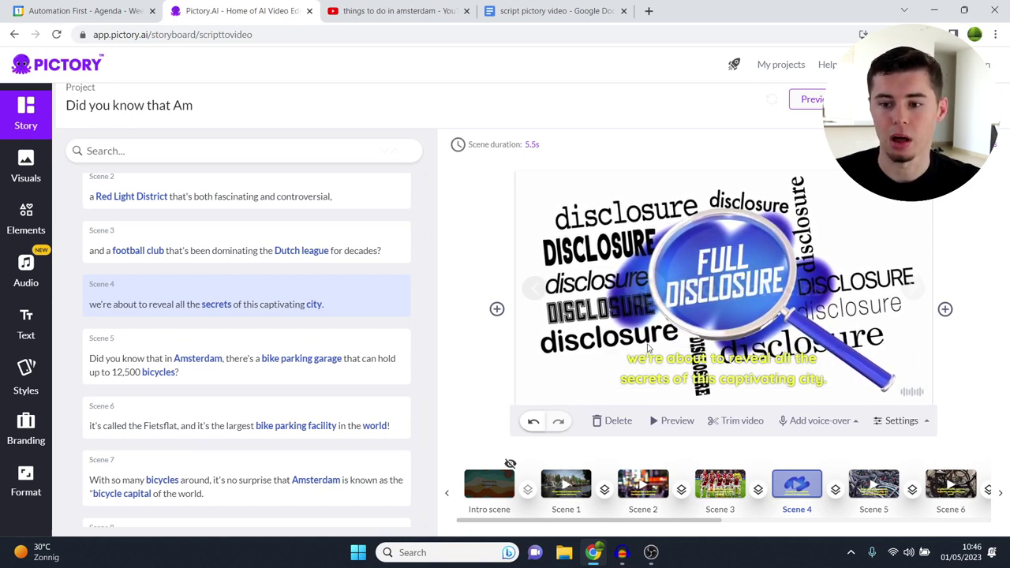
click(738, 368)
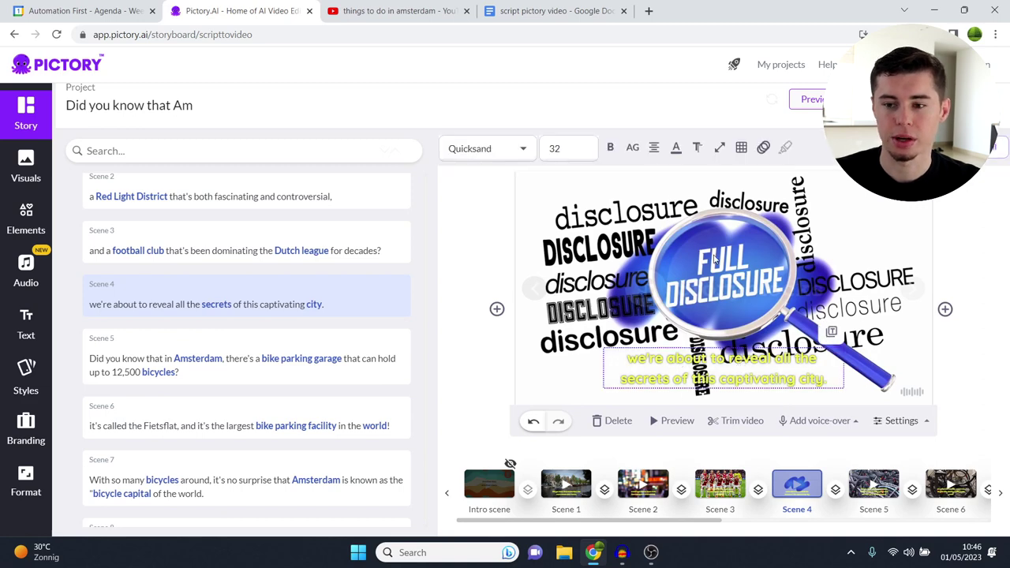
- Search the stock library for 'secrets' and apply the Company Secrets clip to Scene 4
click(23, 166)
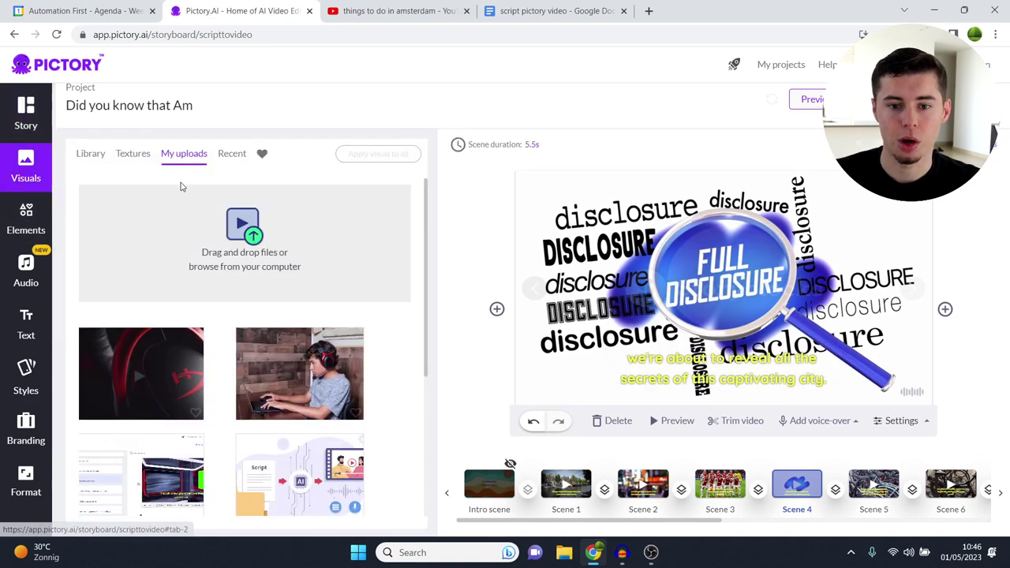
click(90, 153)
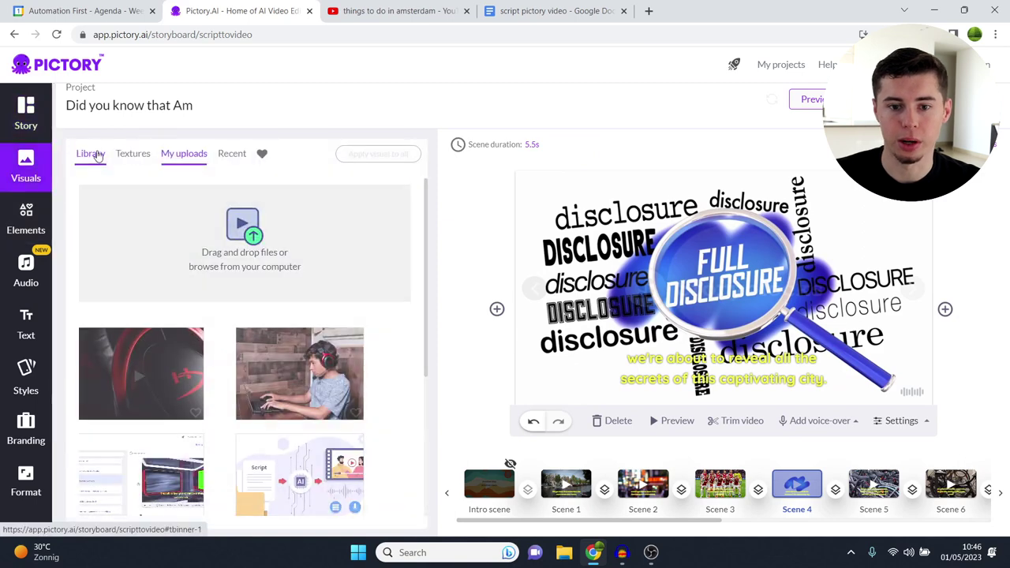
click(276, 190)
click(400, 190)
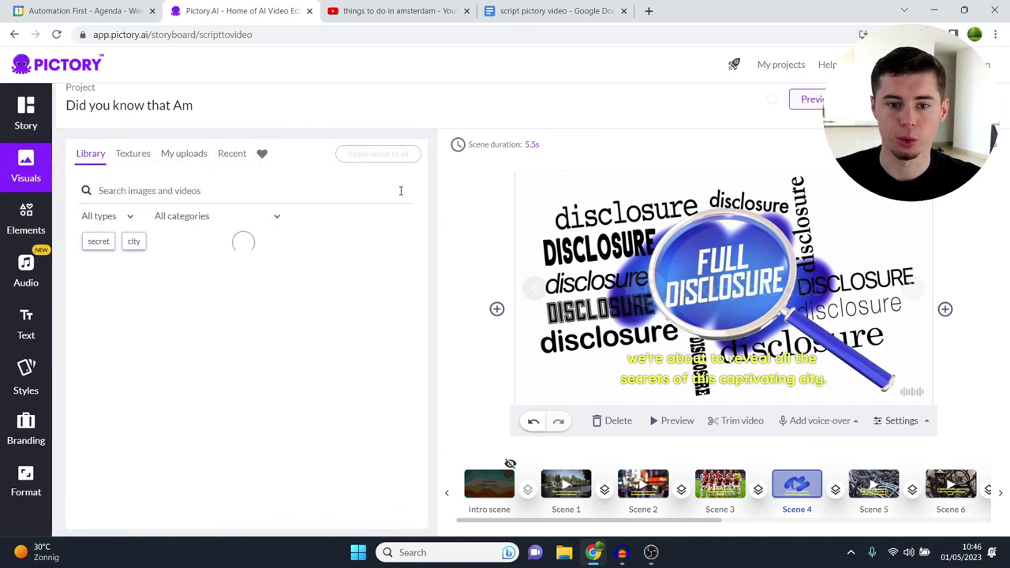
text(secrets)
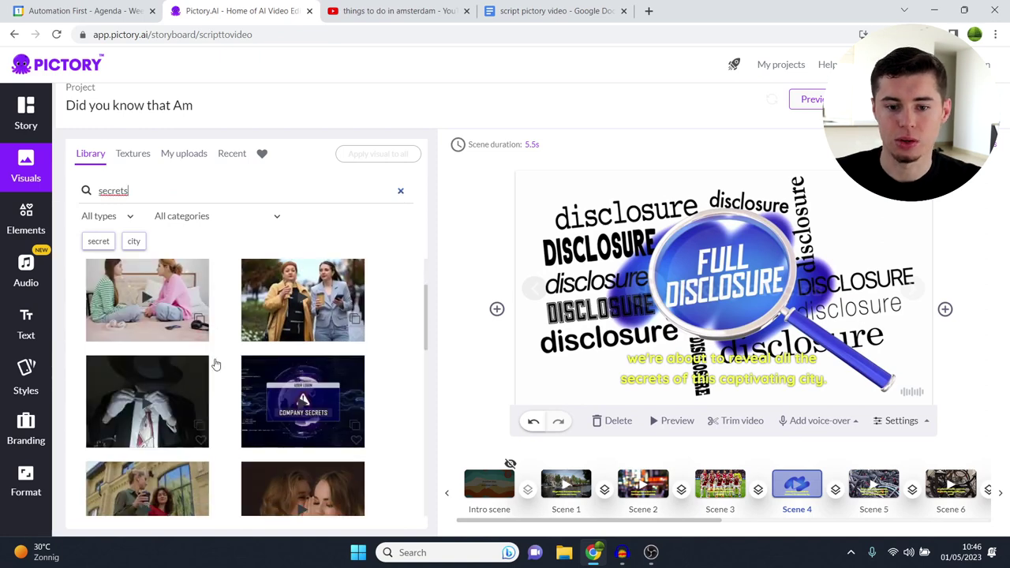
scroll(274, 346, down, 3)
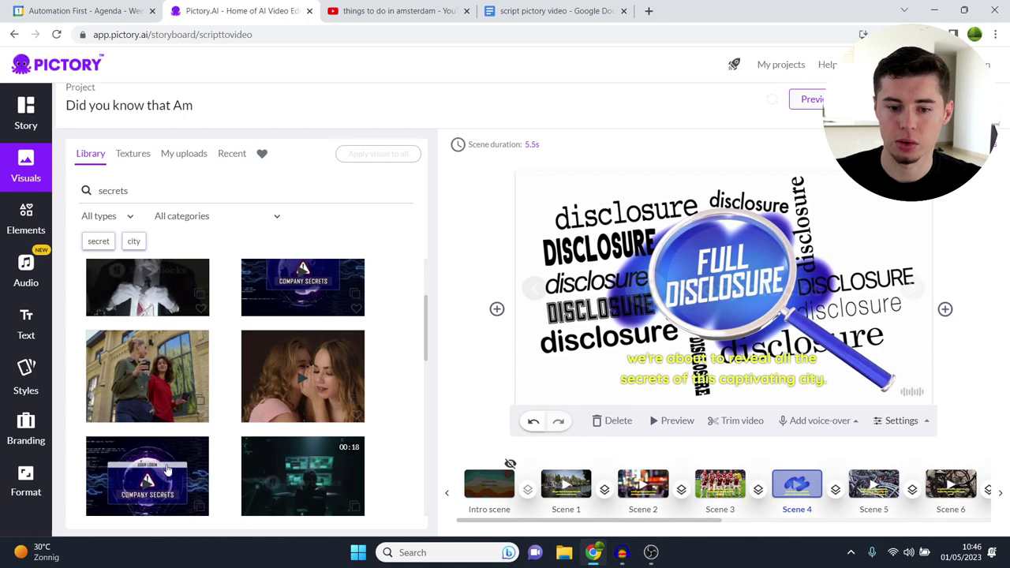
click(189, 461)
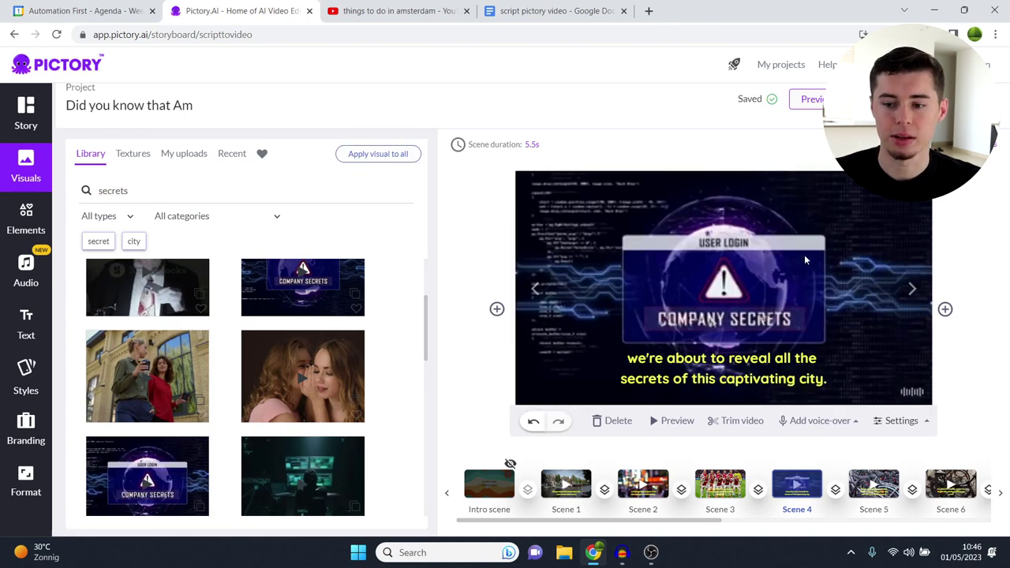
- Replace the stock search with 'amsterdam' and switch to the YouTube Amsterdam results
scroll(140, 401, up, 3)
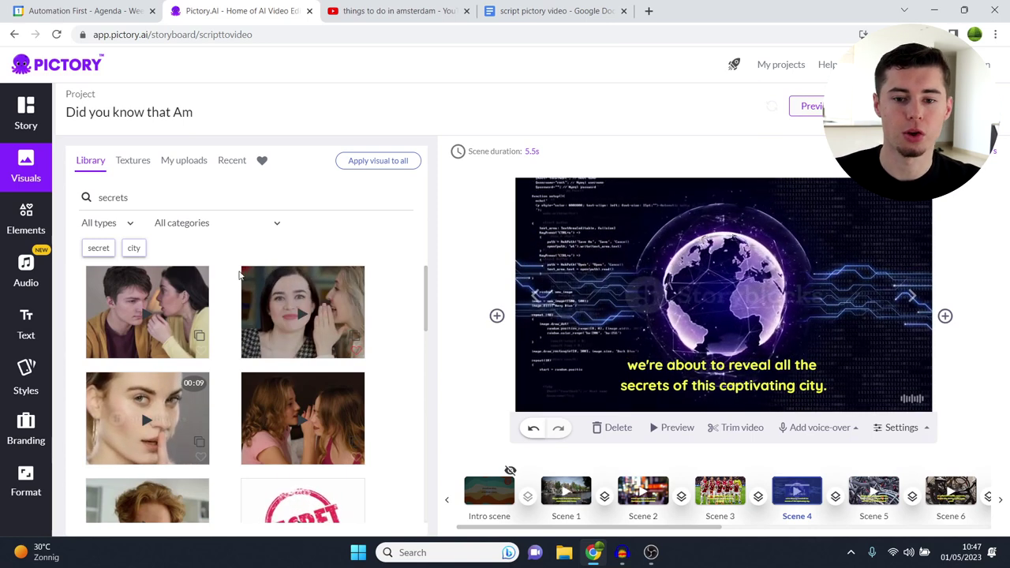
click(189, 197)
click(401, 198)
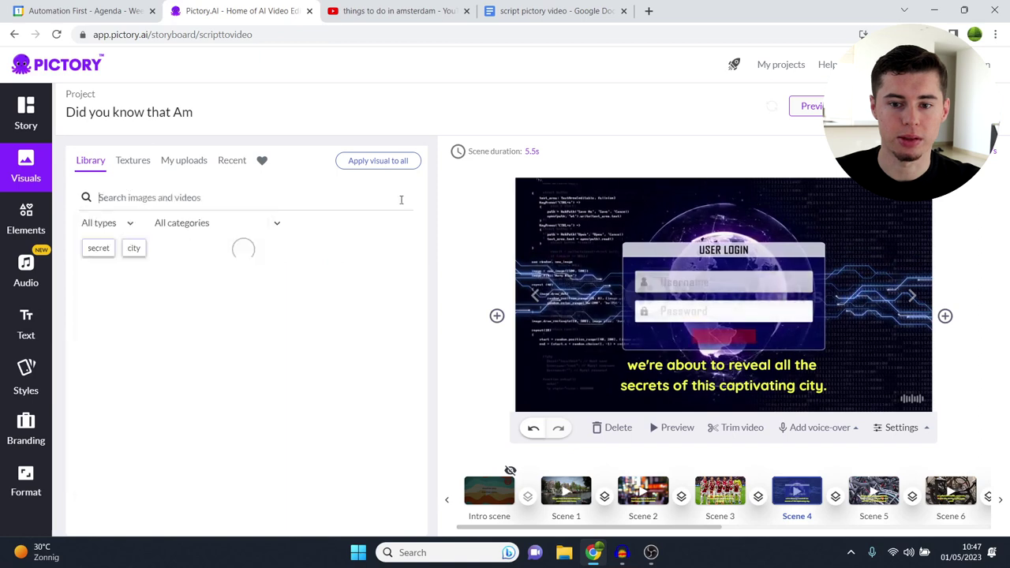
text(ams)
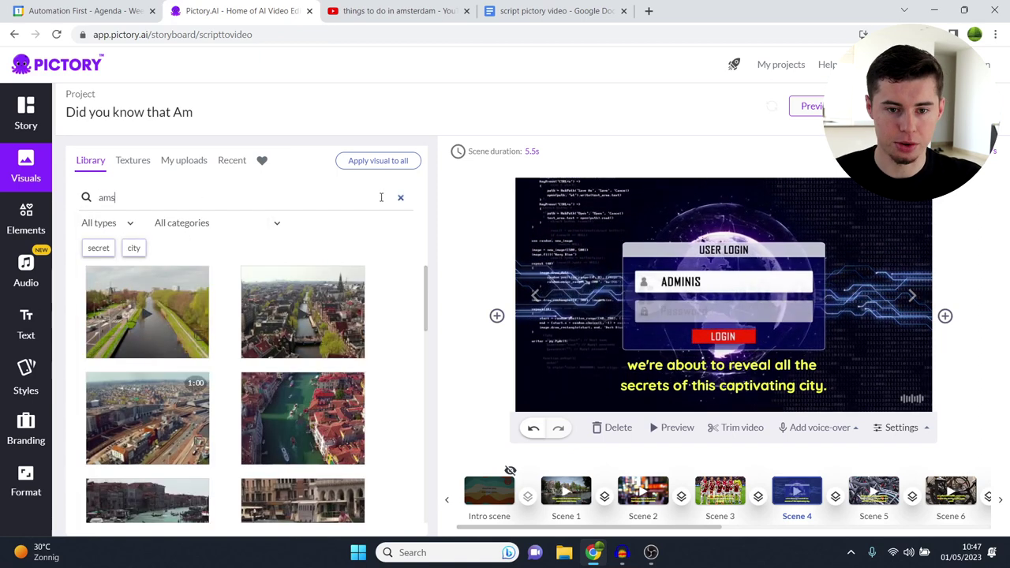
text(terdam)
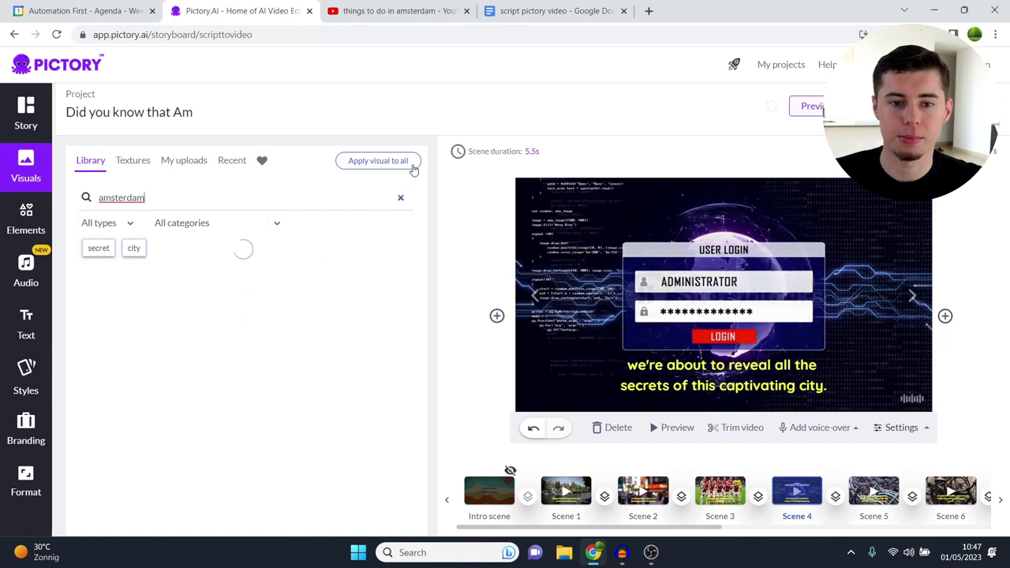
click(394, 11)
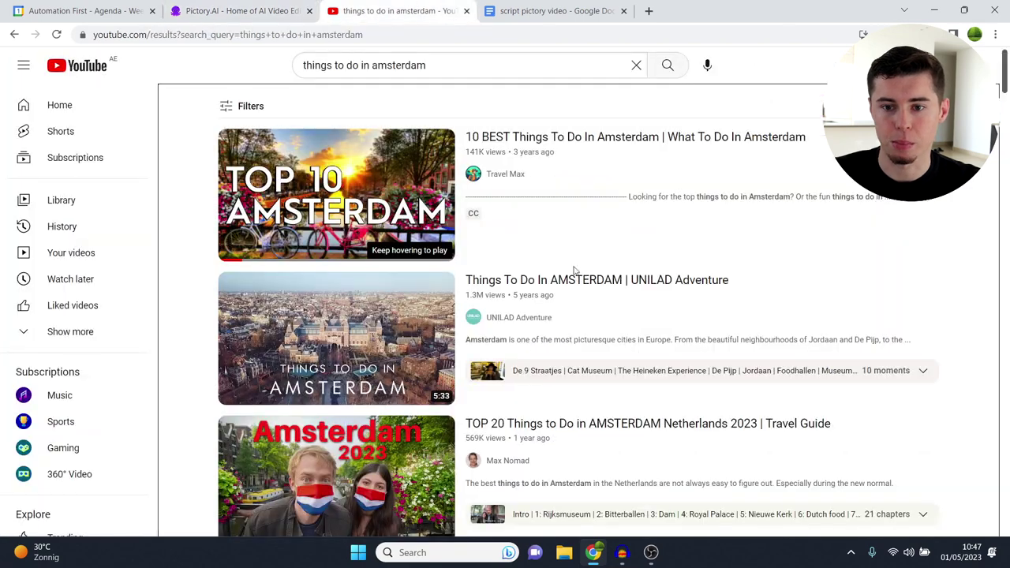
- Browse YouTube's 'things to do in amsterdam' results, then return to Pictory
mouse_move(387, 187)
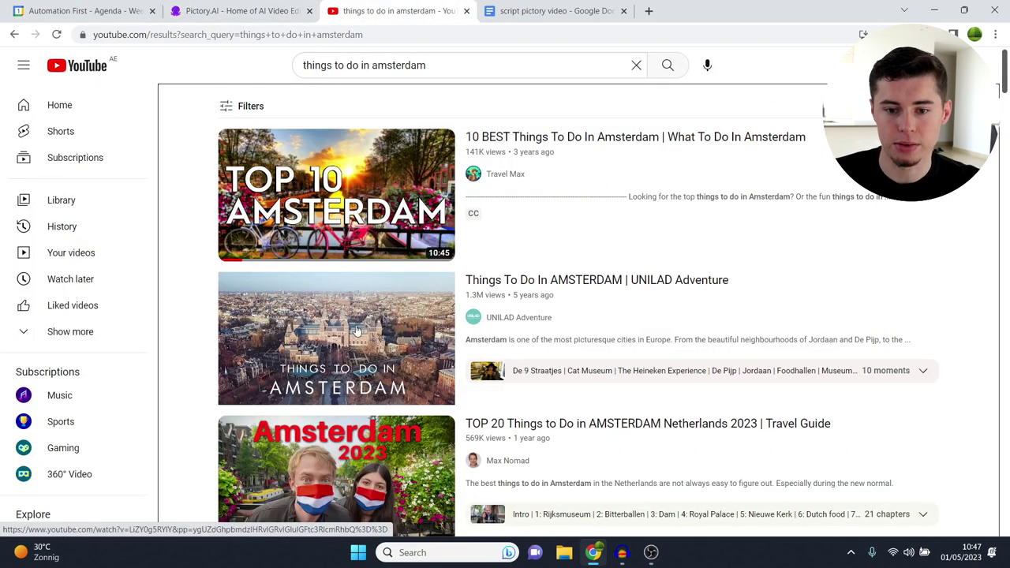
mouse_move(395, 348)
scroll(395, 331, down, 1)
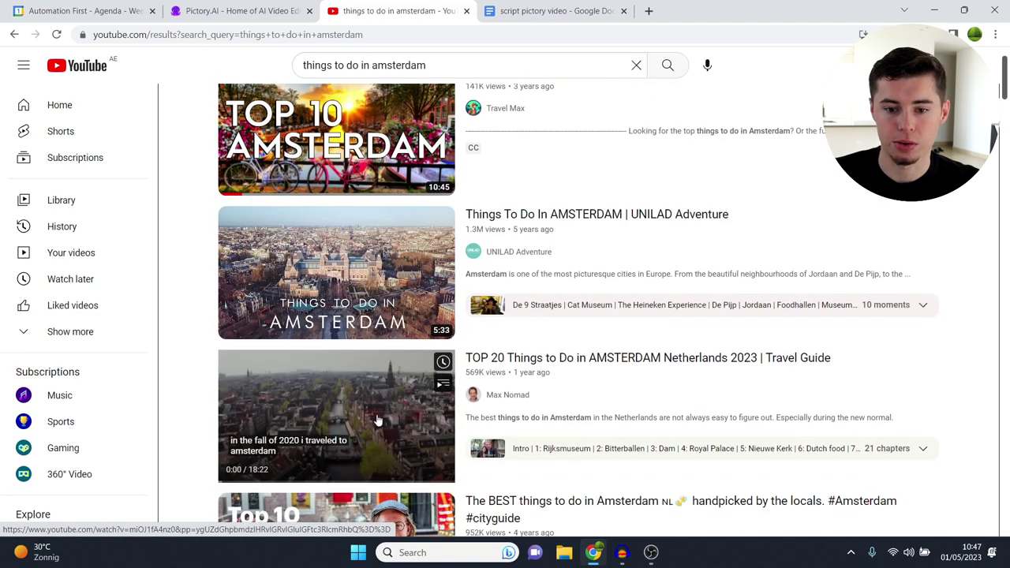
scroll(381, 422, down, 4)
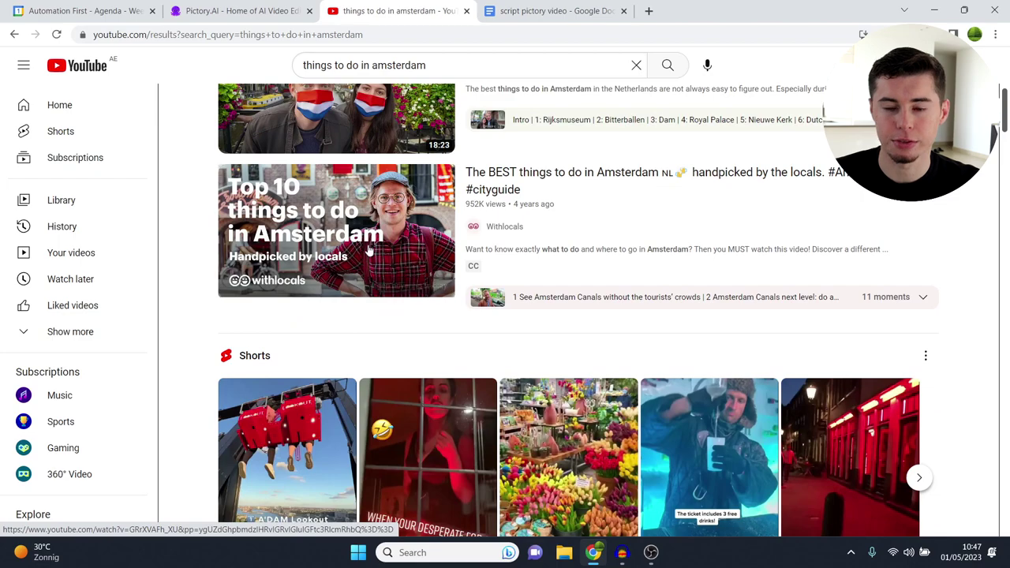
scroll(372, 260, down, 6)
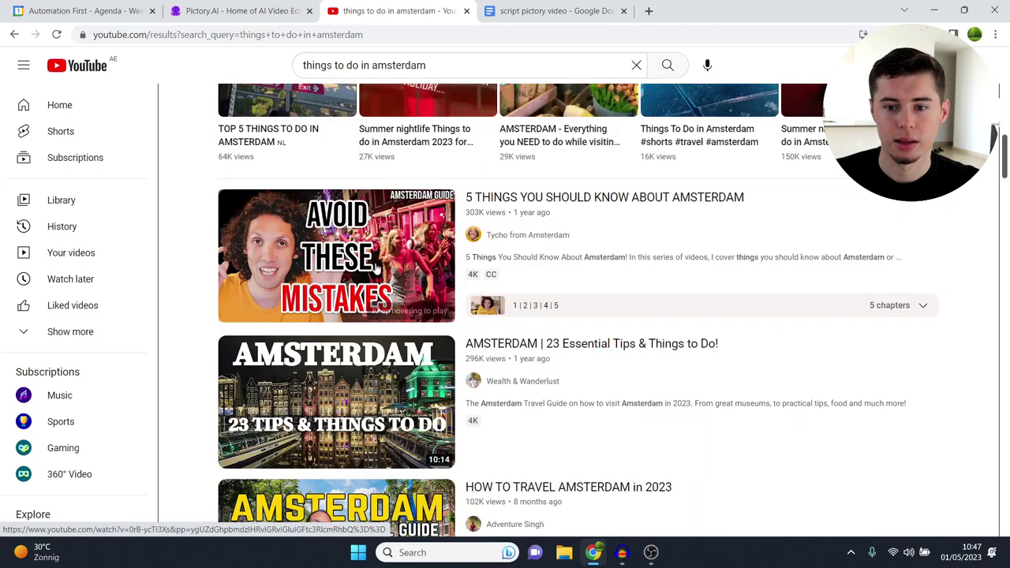
scroll(375, 268, up, 10)
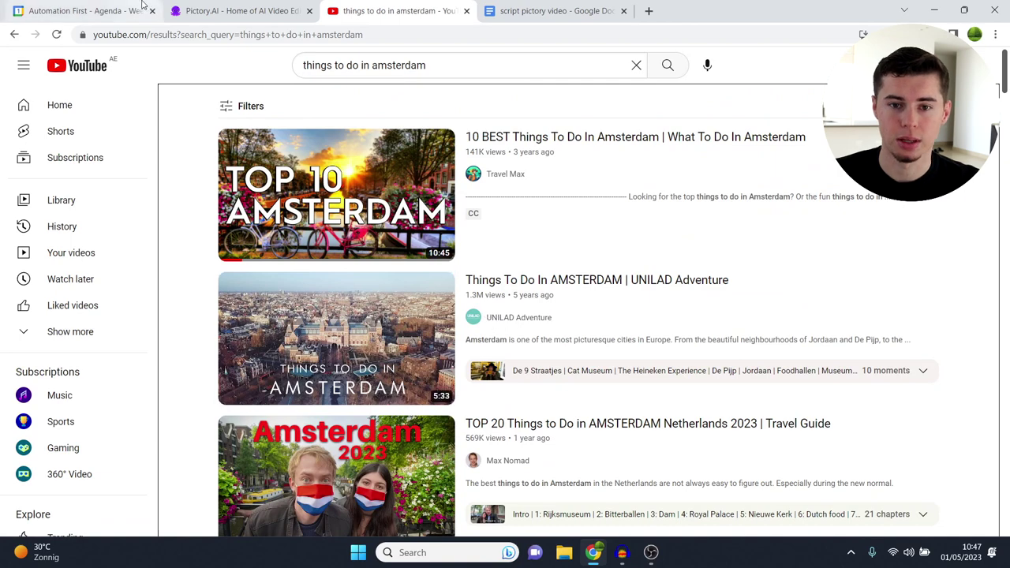
click(187, 7)
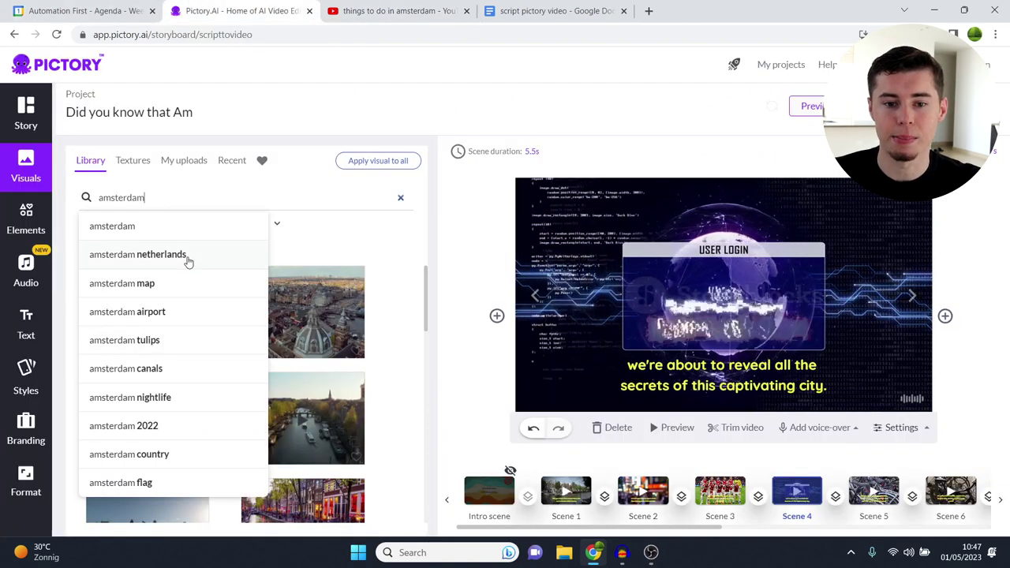
- Search stock visuals for 'amsterdam netherlands' and browse the results
click(187, 255)
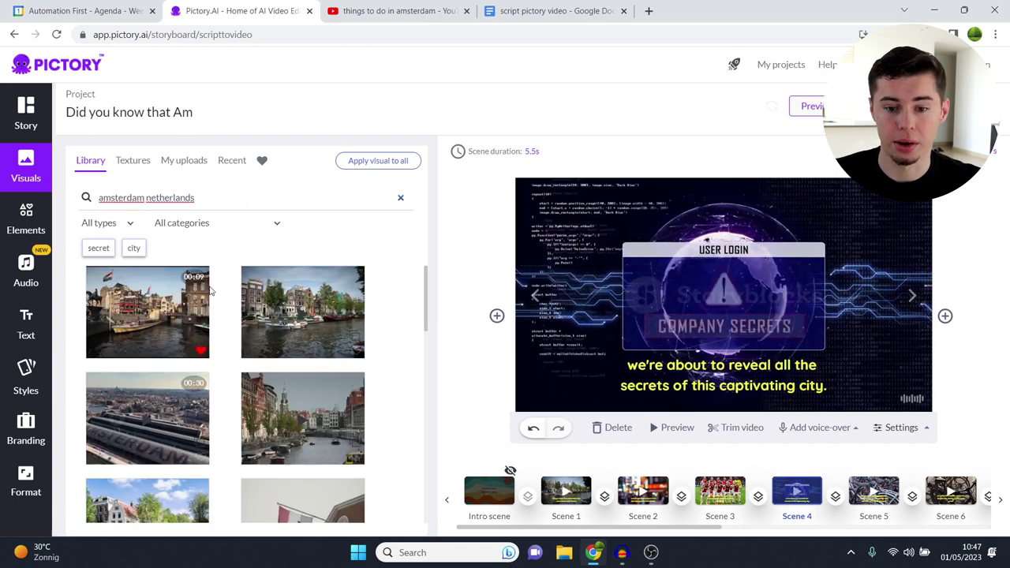
scroll(319, 359, down, 3)
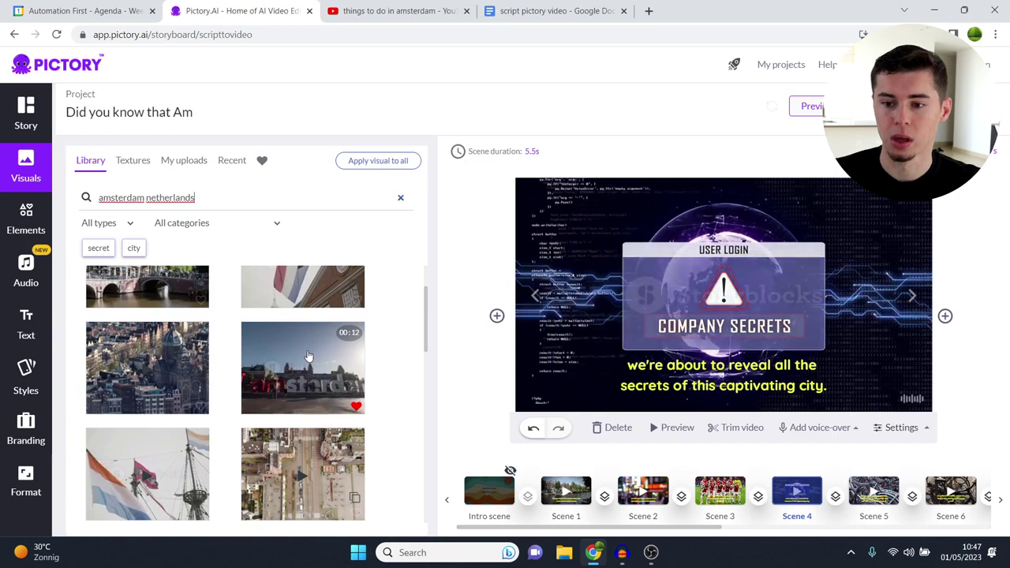
scroll(261, 371, down, 3)
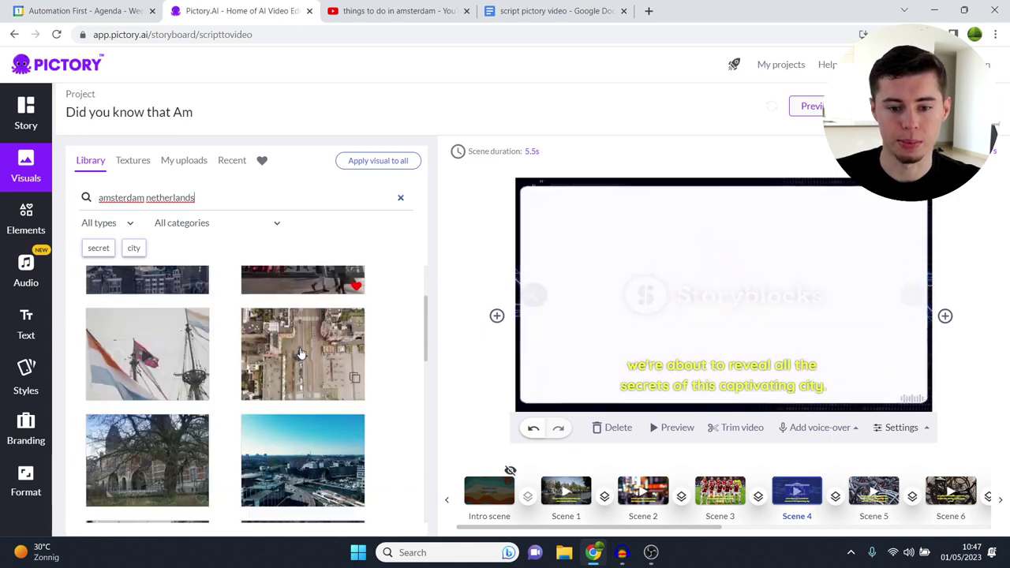
scroll(245, 382, down, 5)
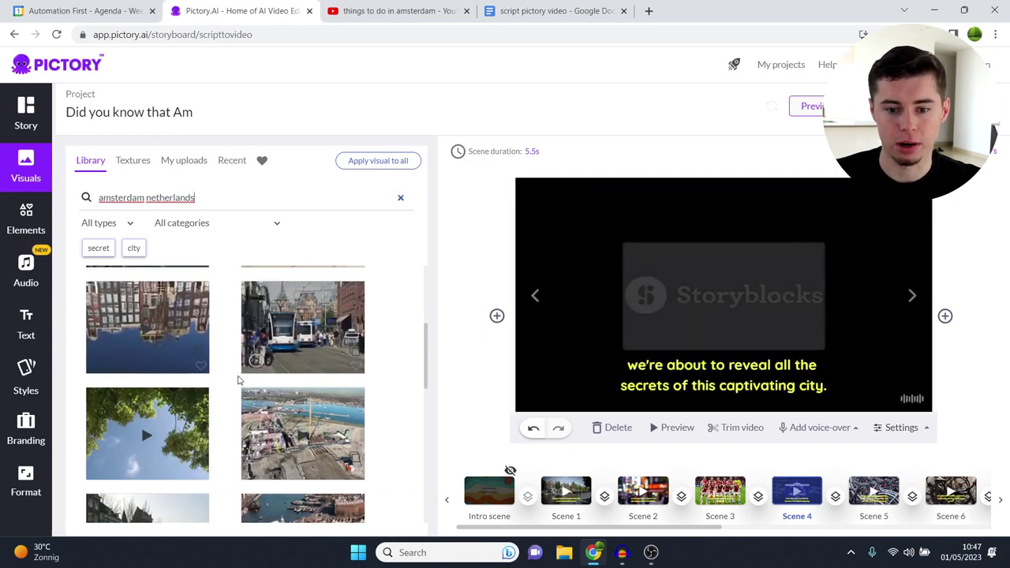
scroll(228, 332, down, 5)
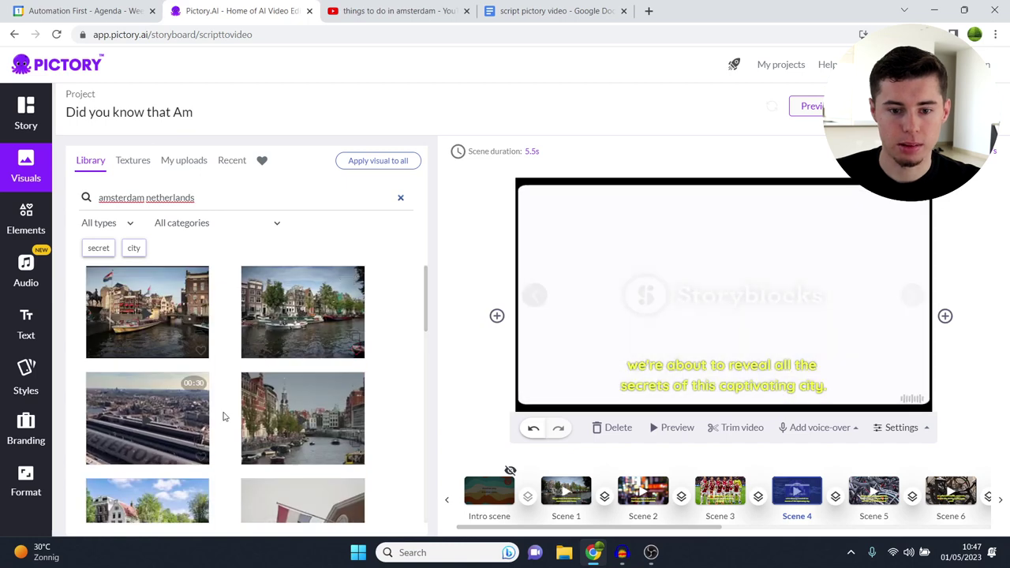
- Revert the search to 'amsterdam', use the aerial city clip for Scene 4, and open Scene 5
click(222, 202)
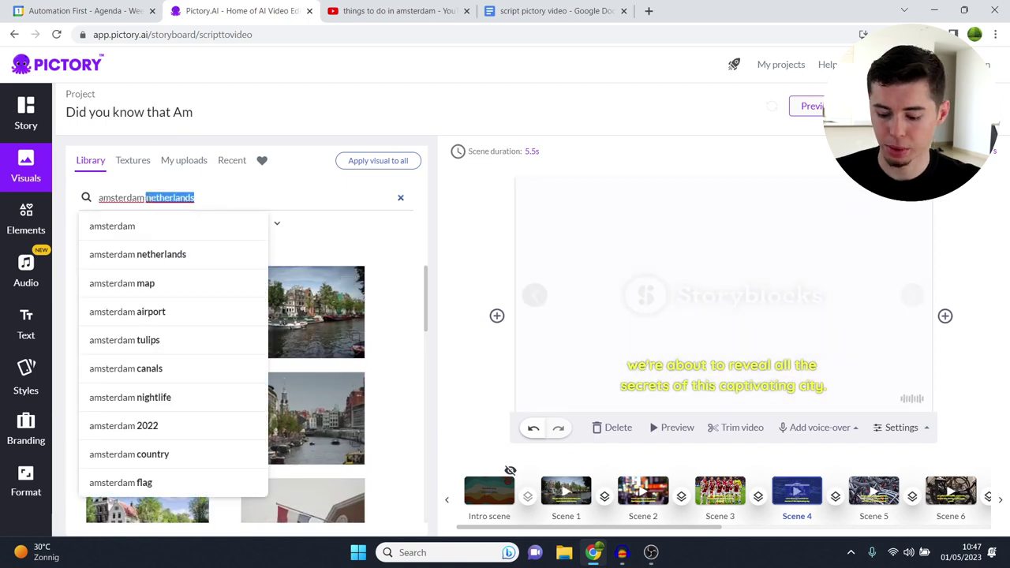
key(BackSpace)
key(Return)
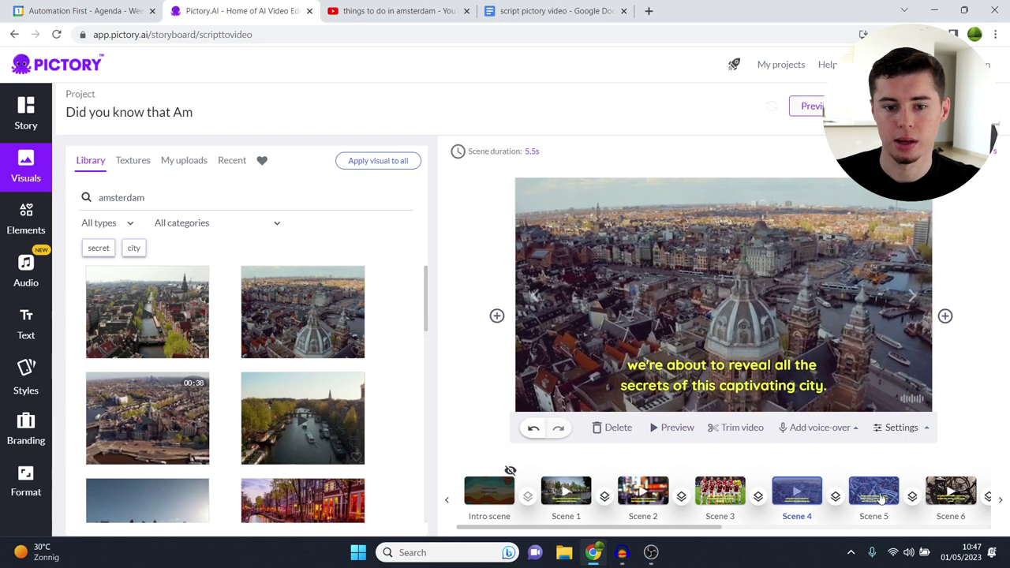
click(41, 131)
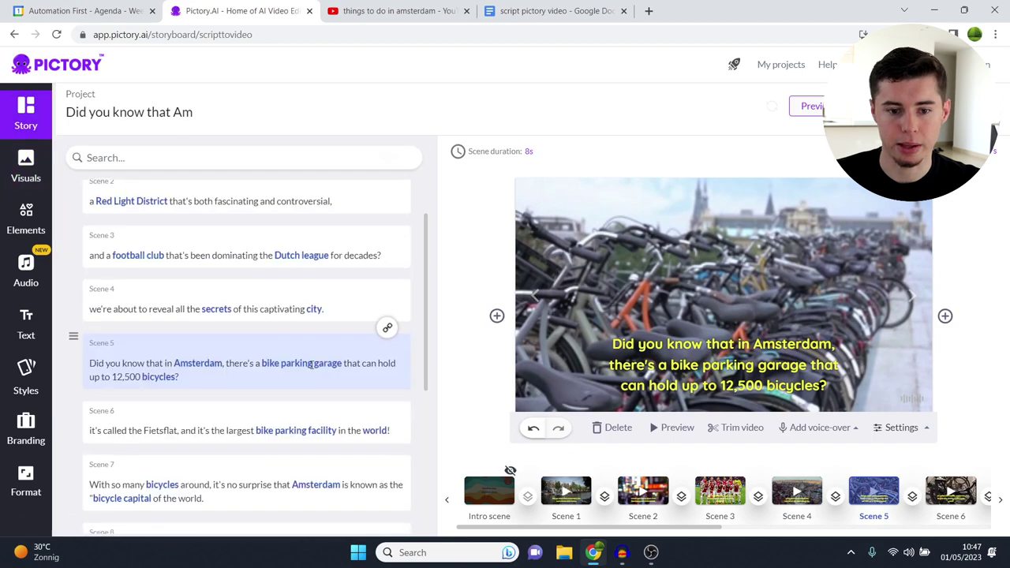
- Put the uploaded bike-garage photo into Scene 5 from My uploads
scroll(315, 332, down, 1)
scroll(272, 318, down, 1)
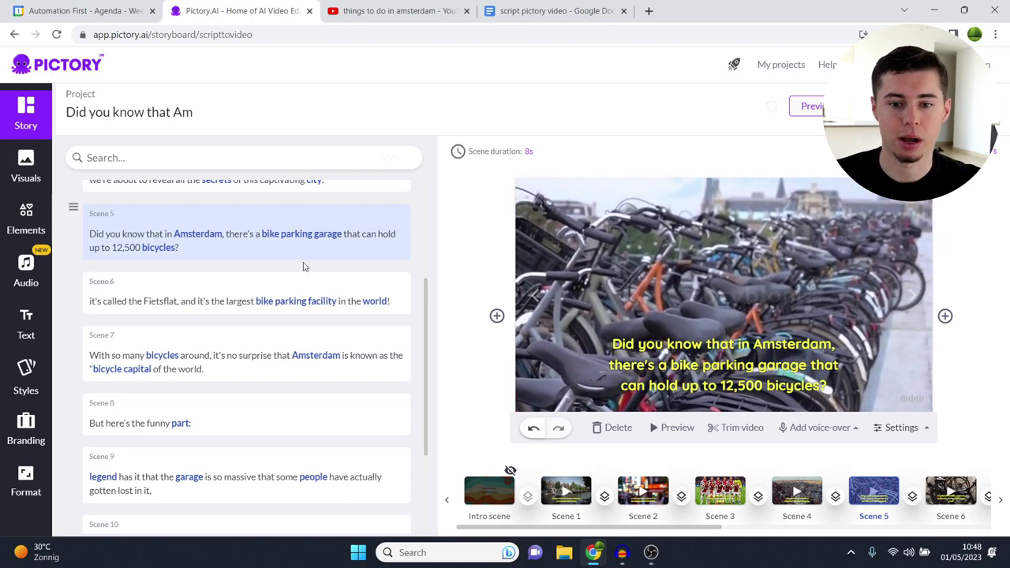
click(26, 167)
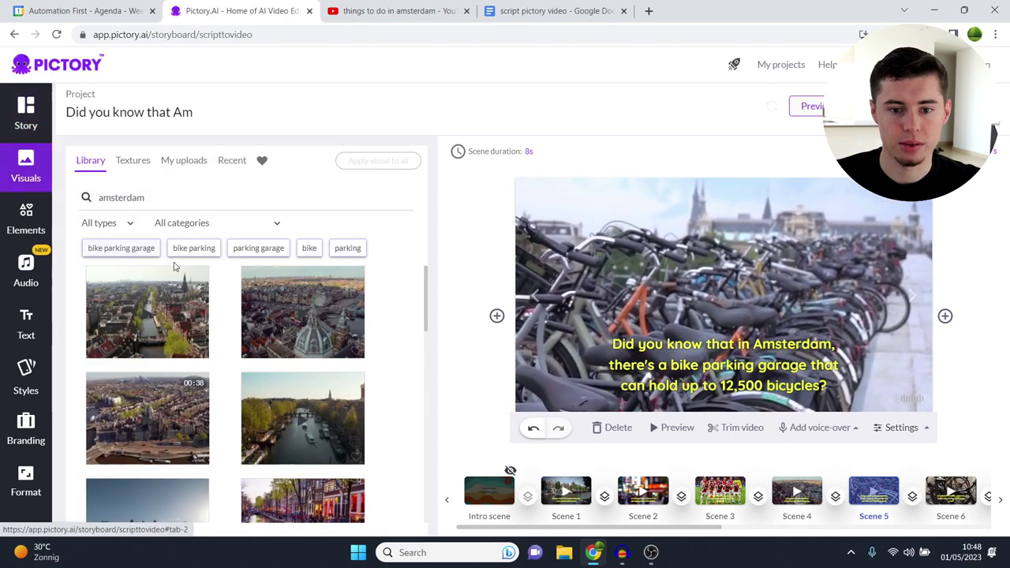
click(180, 160)
scroll(290, 360, down, 5)
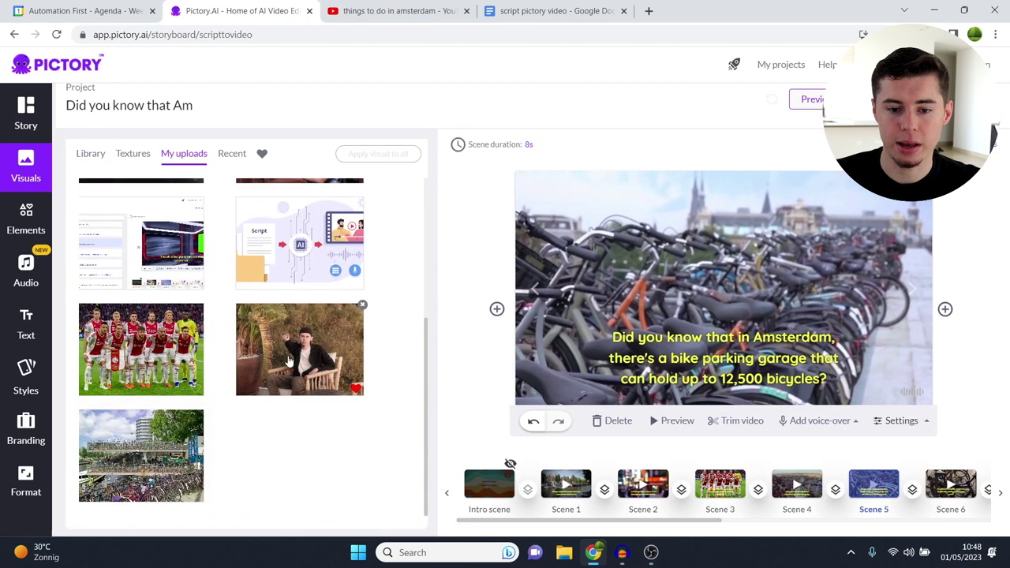
scroll(289, 361, down, 1)
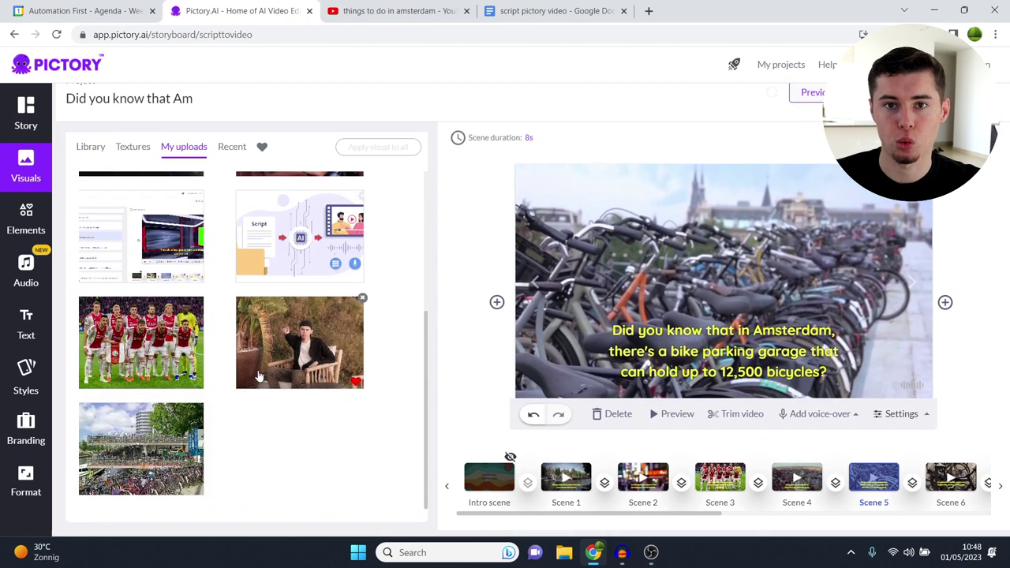
click(168, 438)
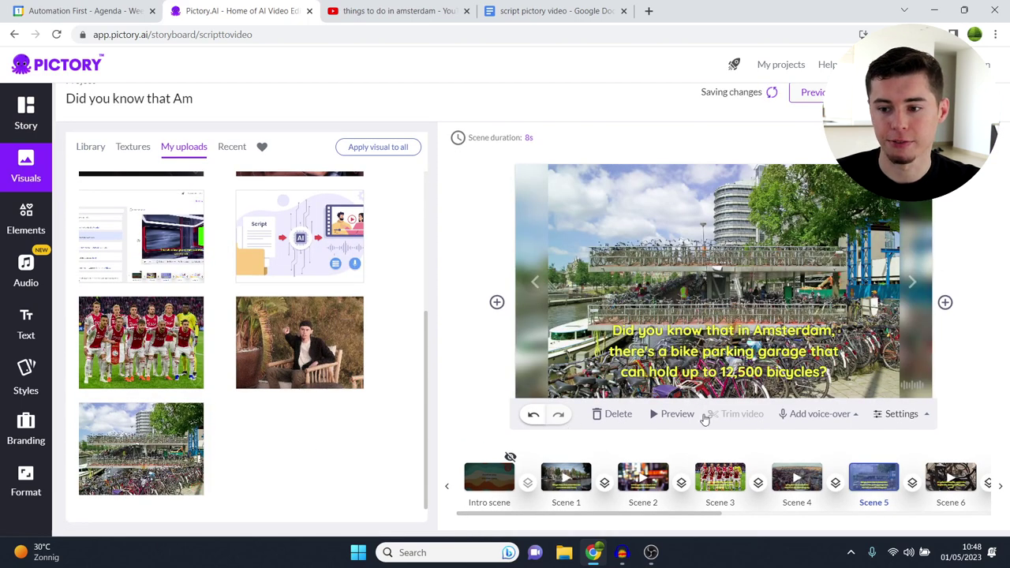
- Toggle zoom & pan on Scene 5's photo and review Scenes 6 and 5 in the script
click(907, 415)
click(874, 355)
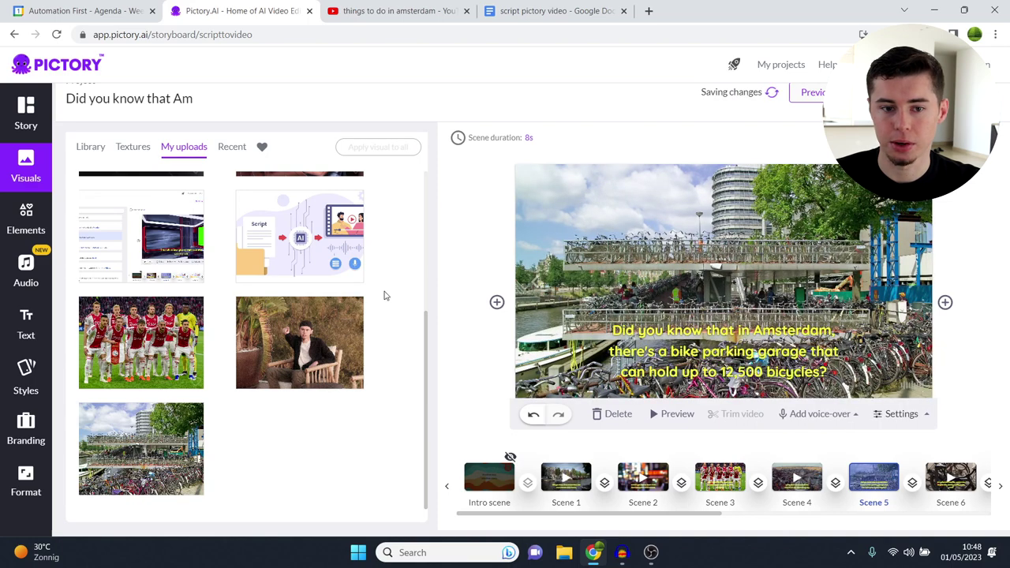
click(26, 114)
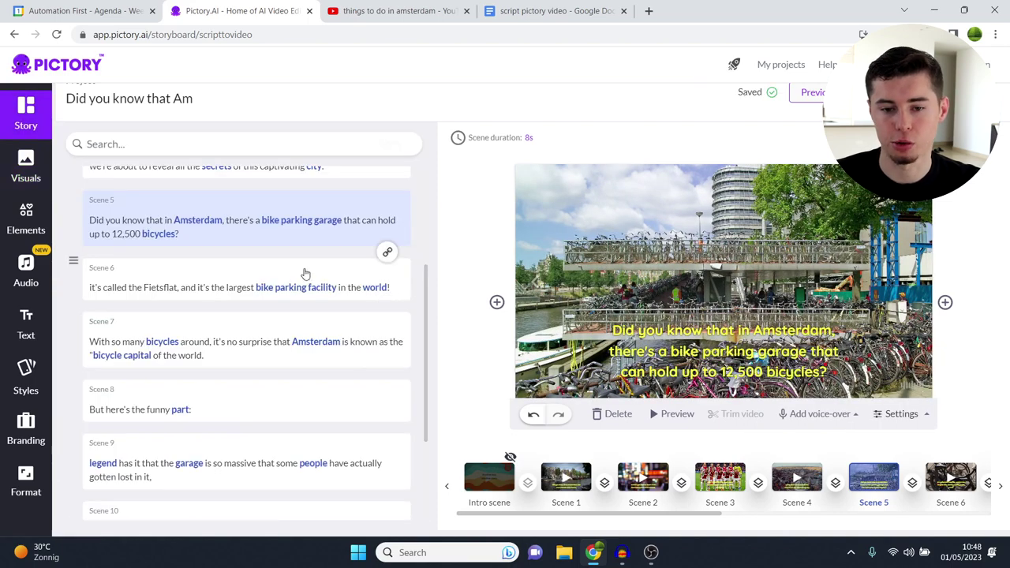
click(276, 287)
click(261, 232)
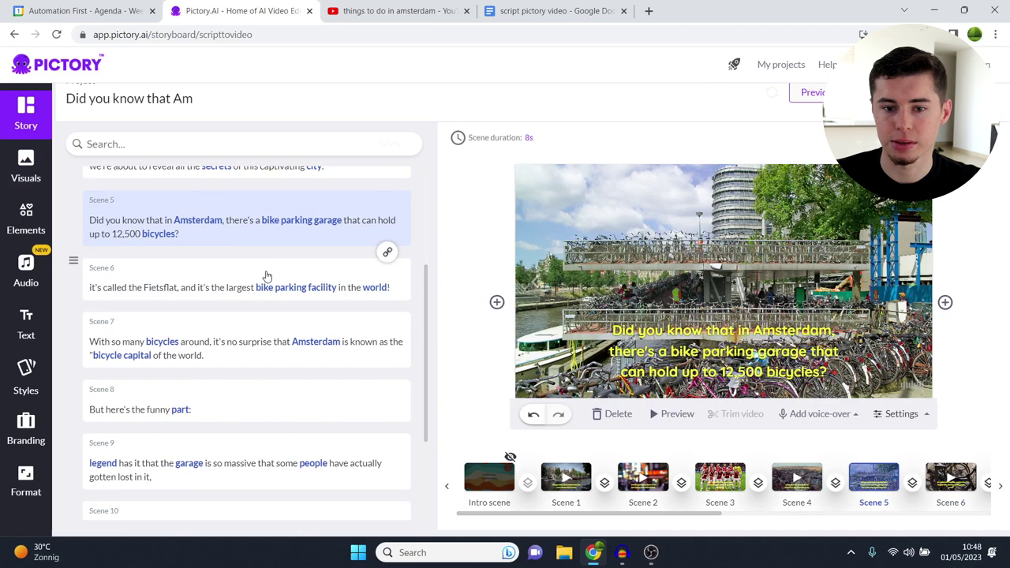
click(734, 338)
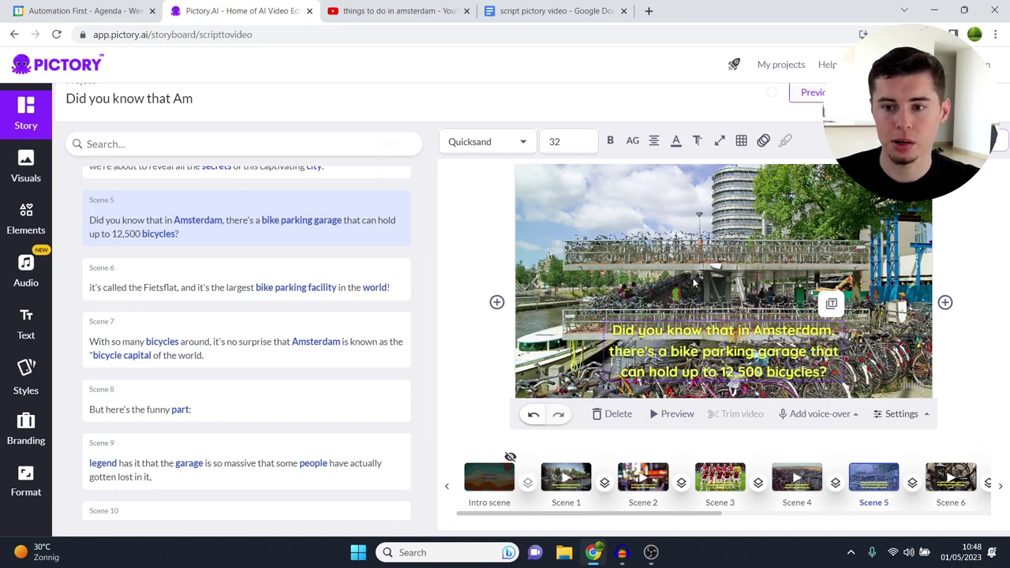
click(580, 141)
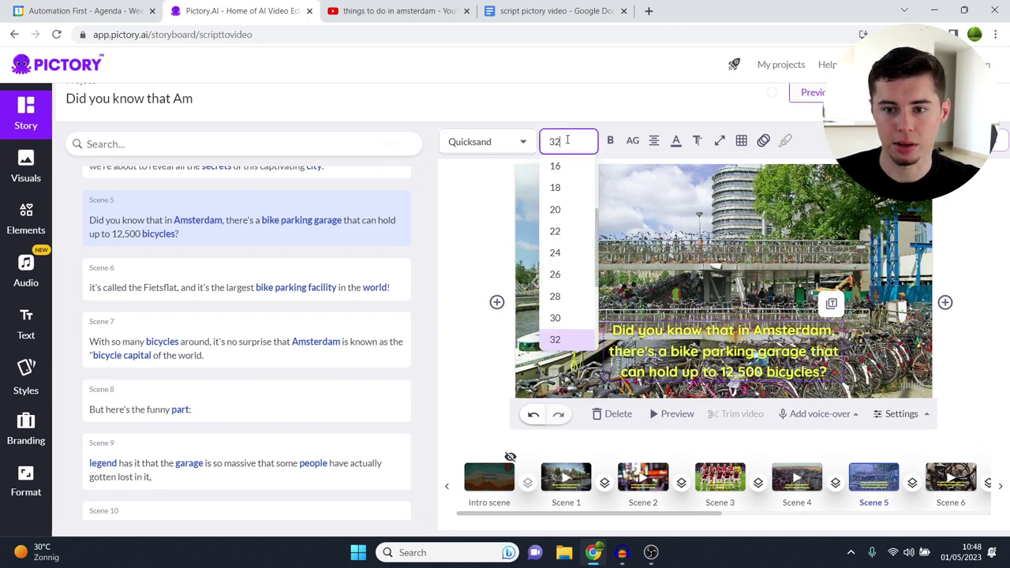
click(574, 301)
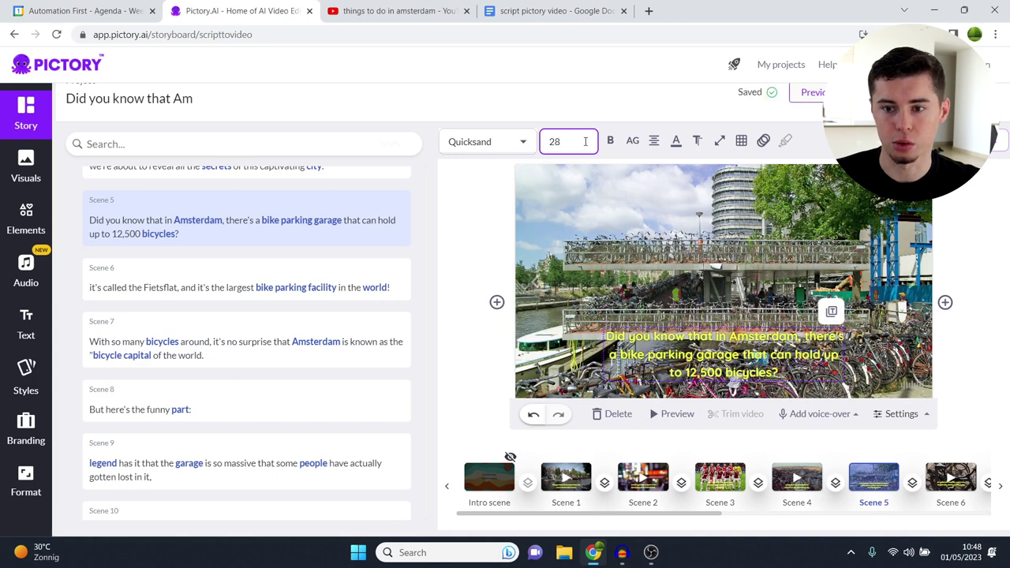
click(571, 140)
click(558, 298)
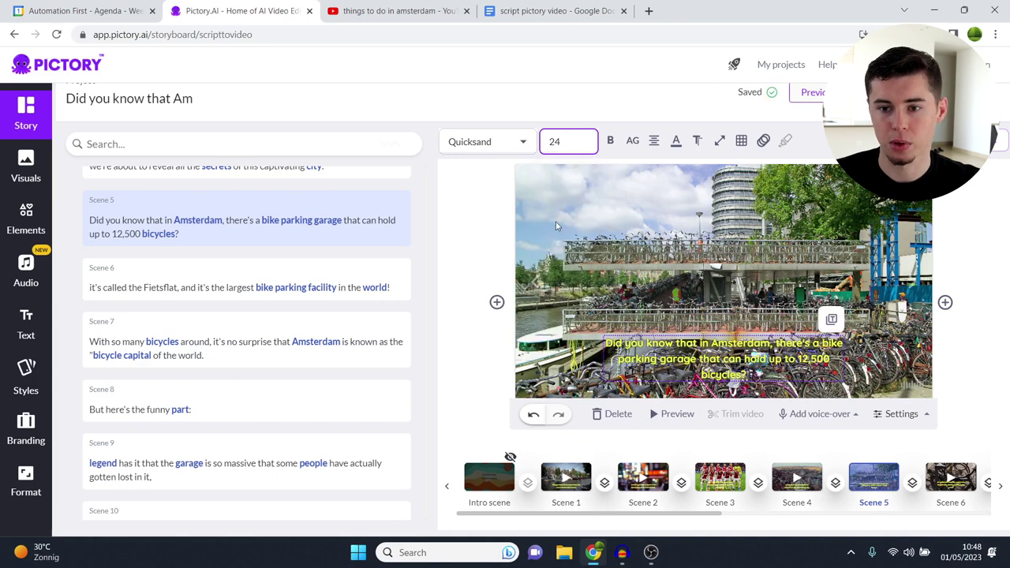
click(575, 150)
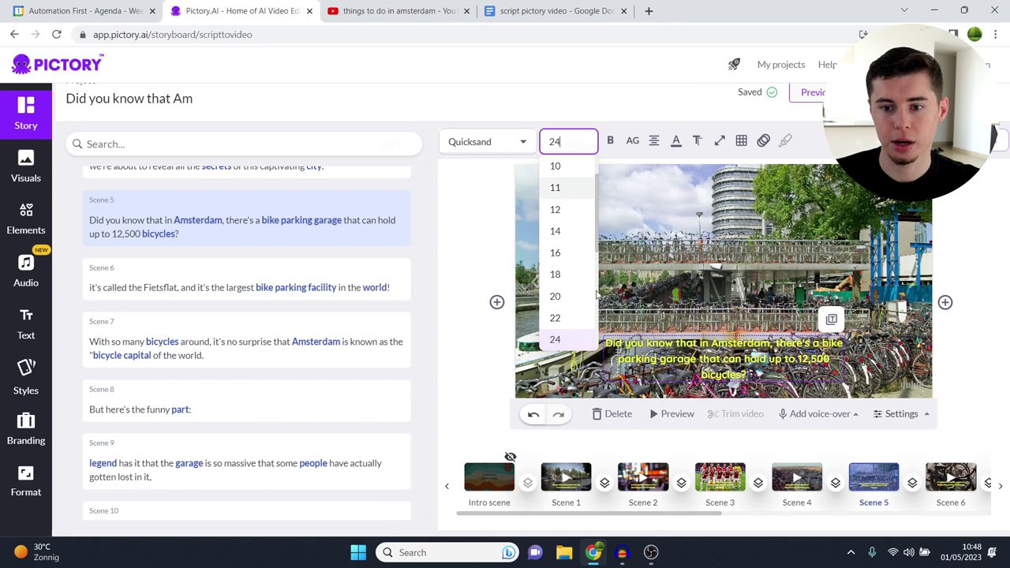
click(582, 295)
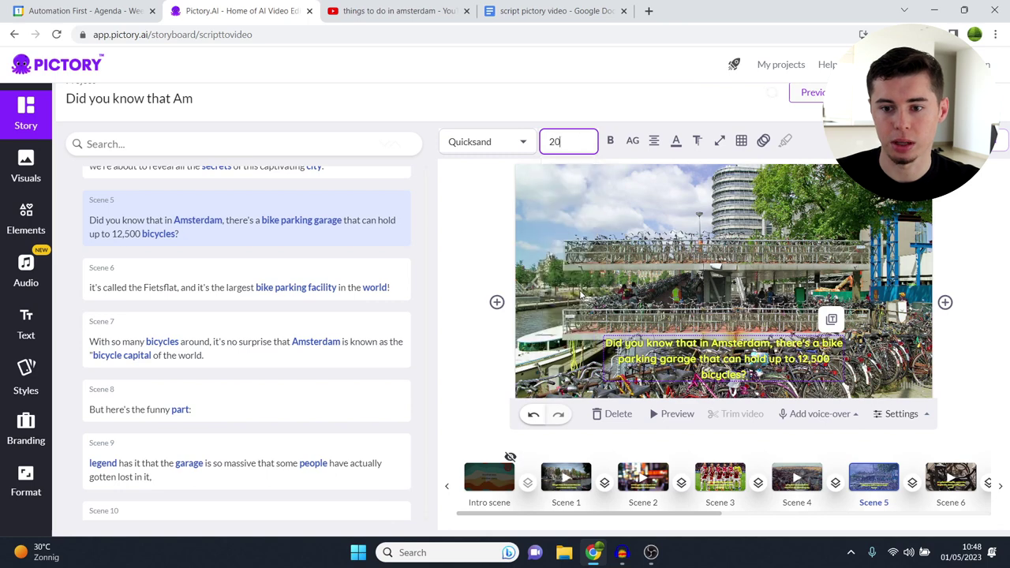
click(578, 140)
scroll(568, 260, down, 3)
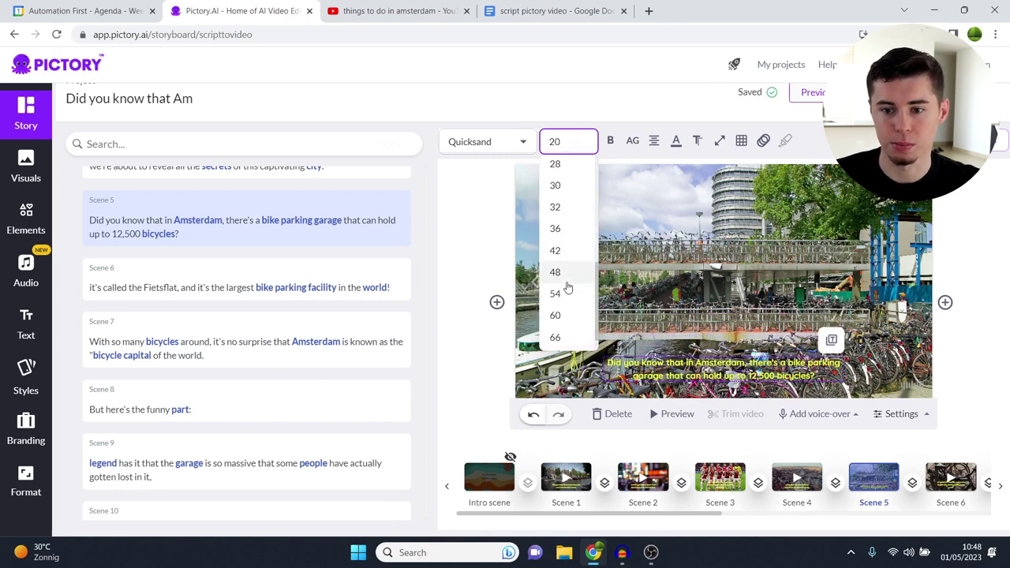
click(563, 207)
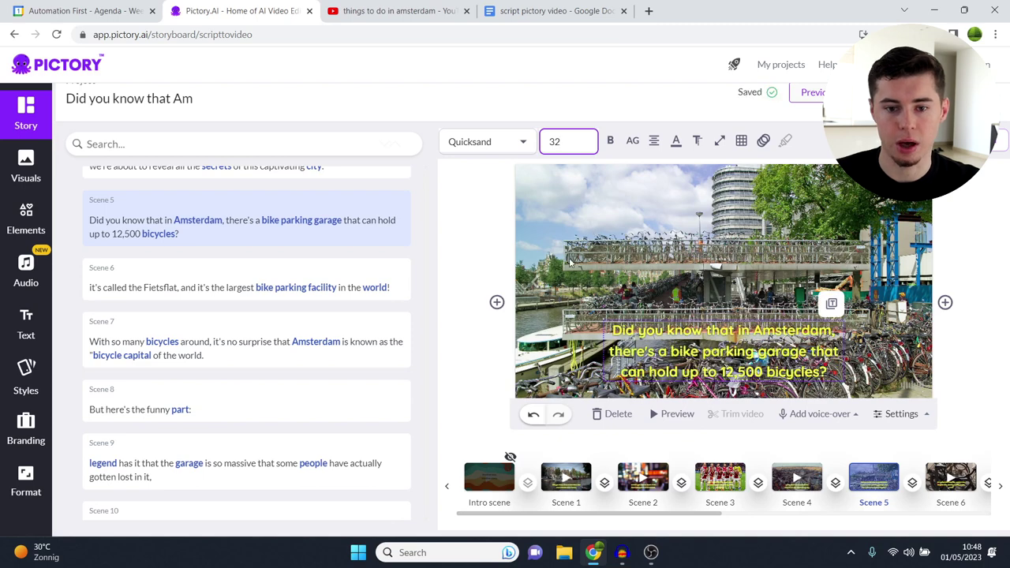
click(261, 219)
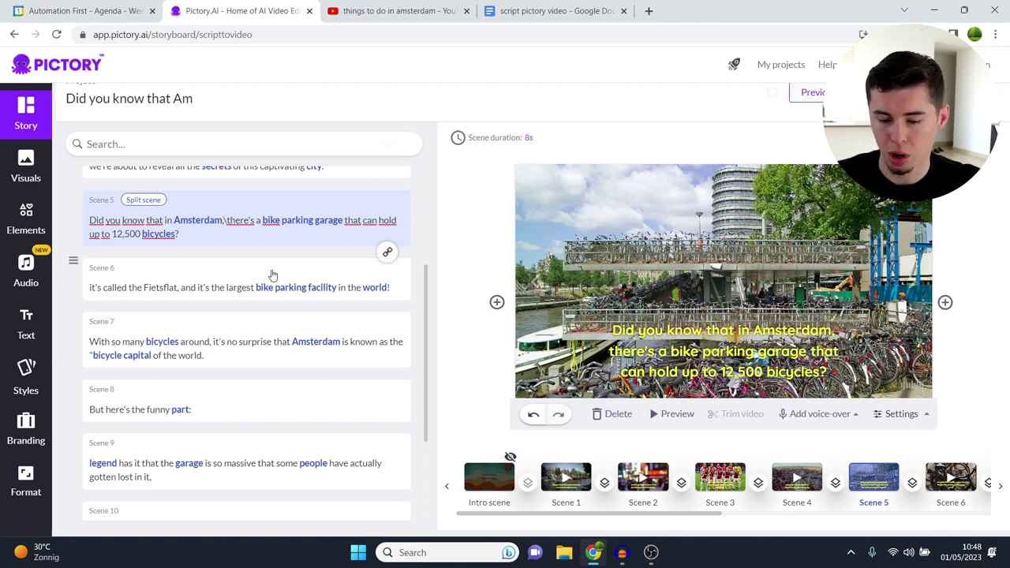
- Split Scene 5 after 'Amsterdam..' into a new garage-line Scene 6, then review both scenes
text(.)
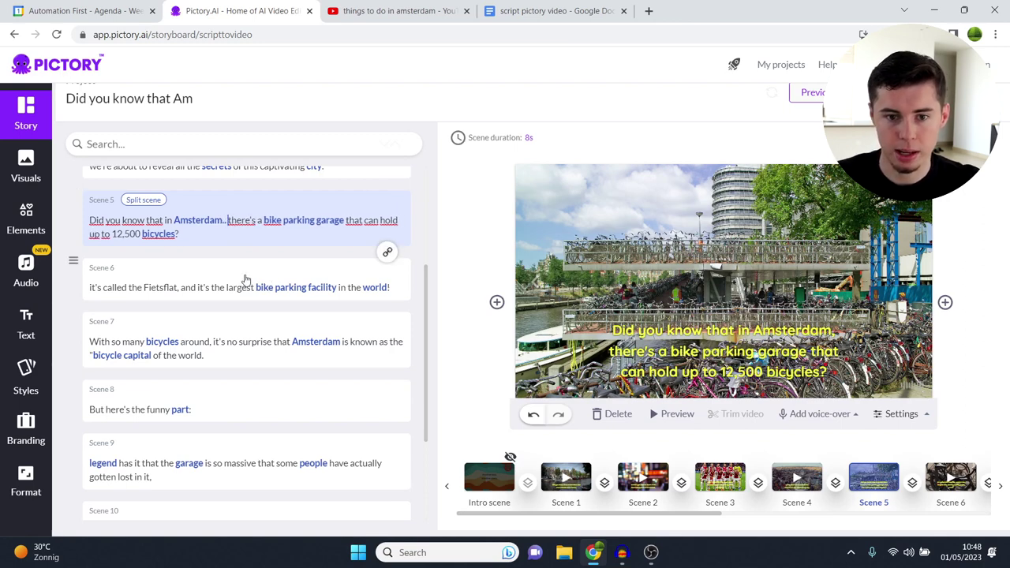
click(157, 205)
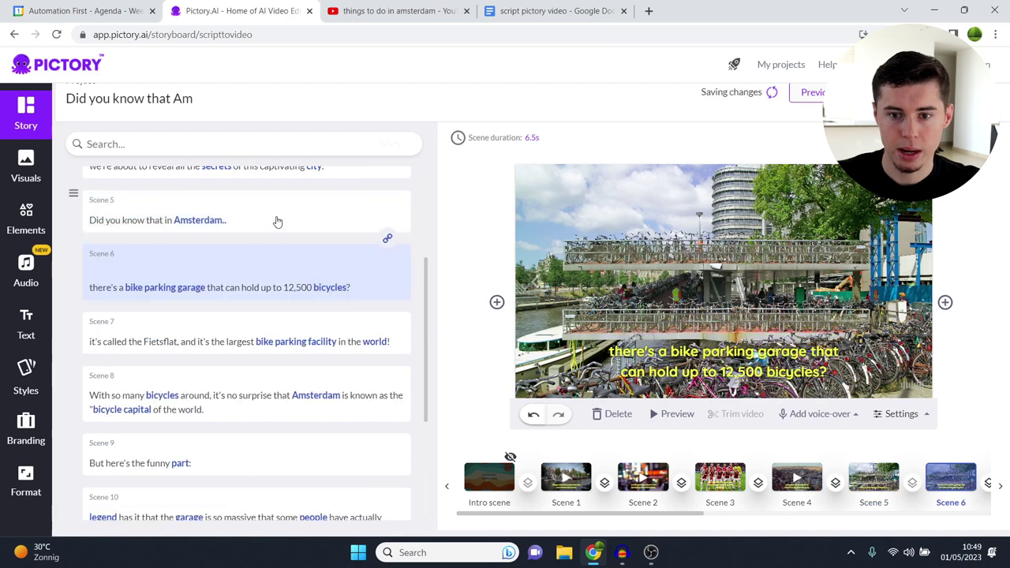
click(331, 286)
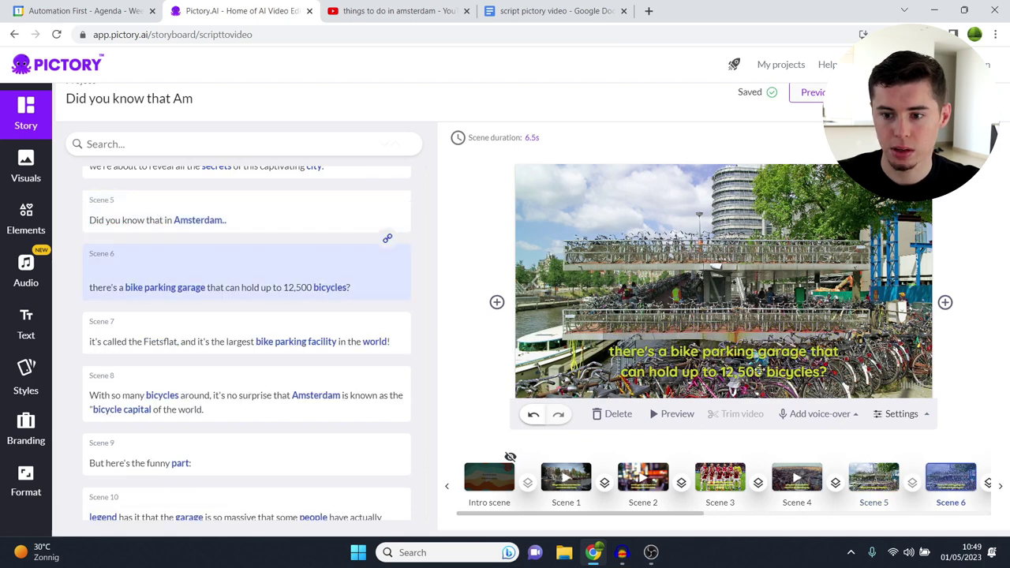
click(255, 228)
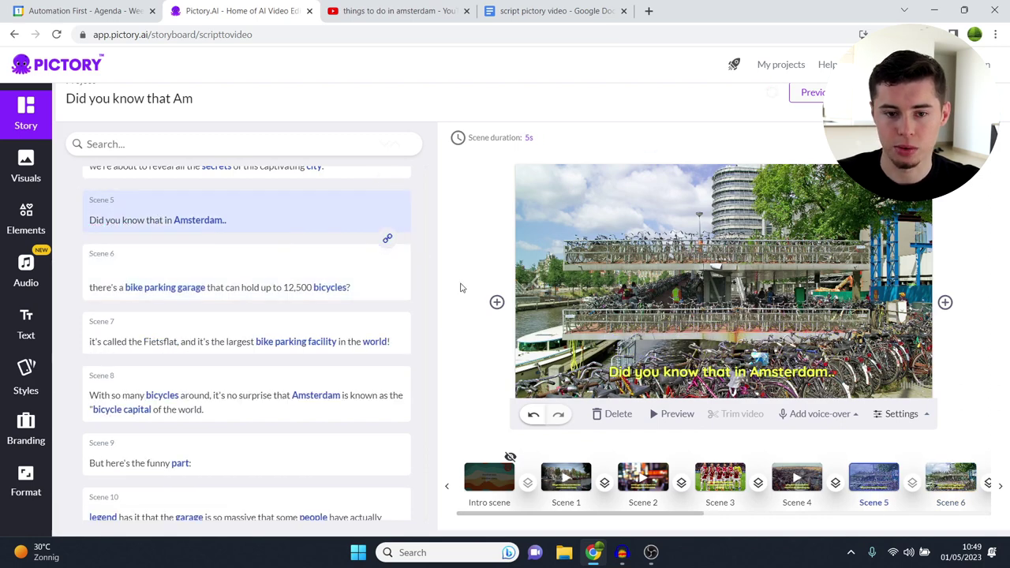
click(328, 262)
click(378, 225)
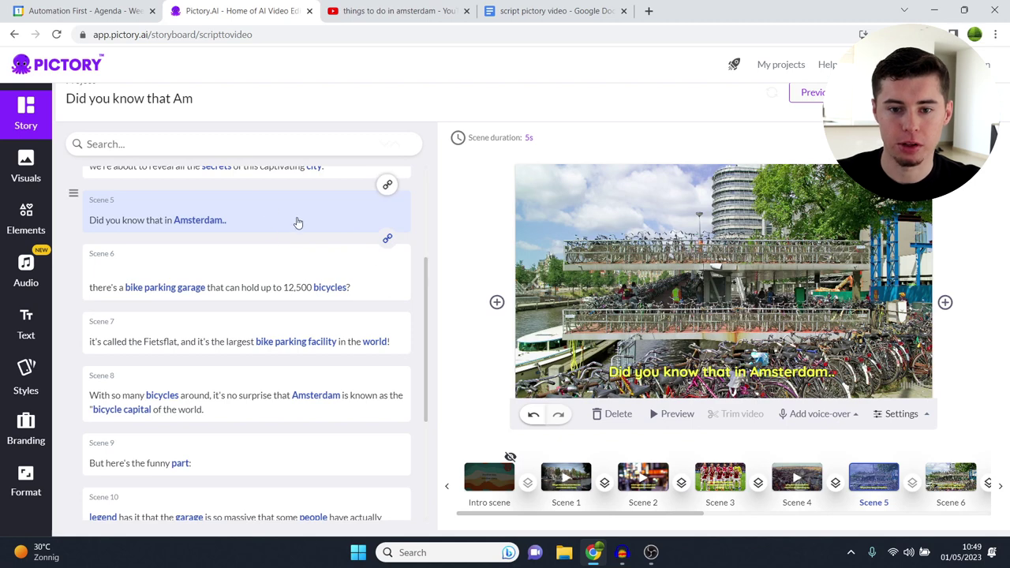
click(275, 257)
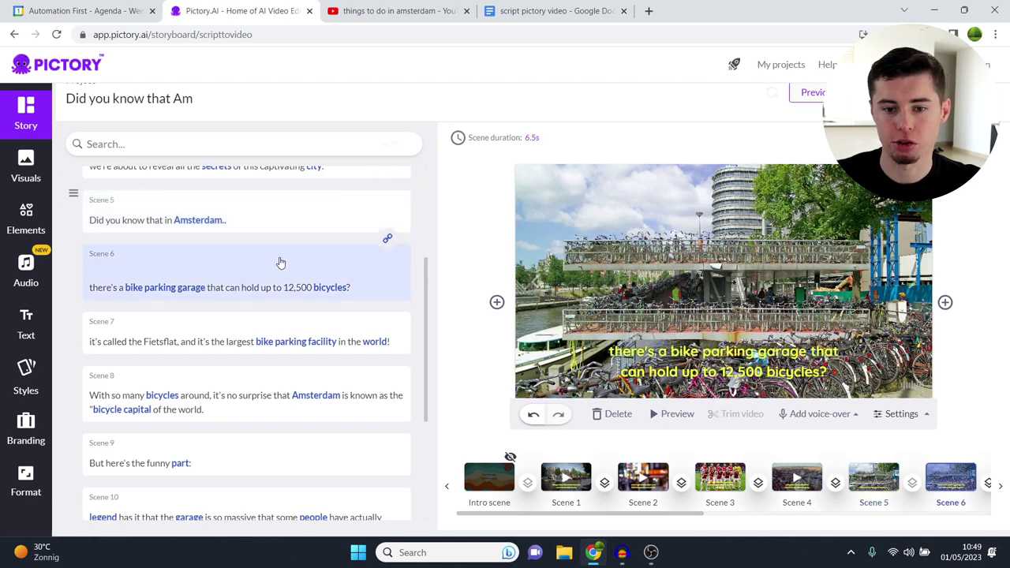
click(387, 241)
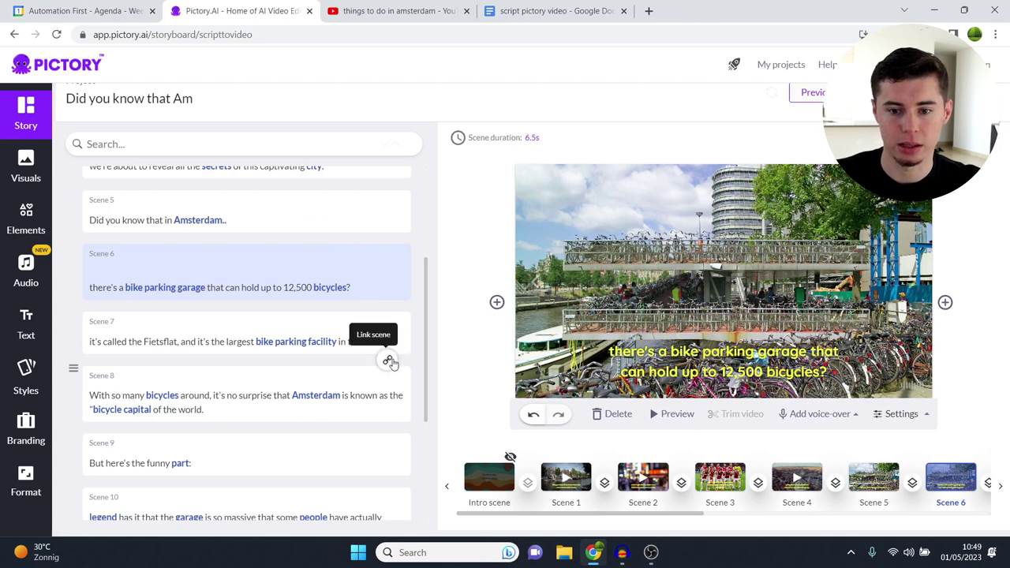
click(387, 239)
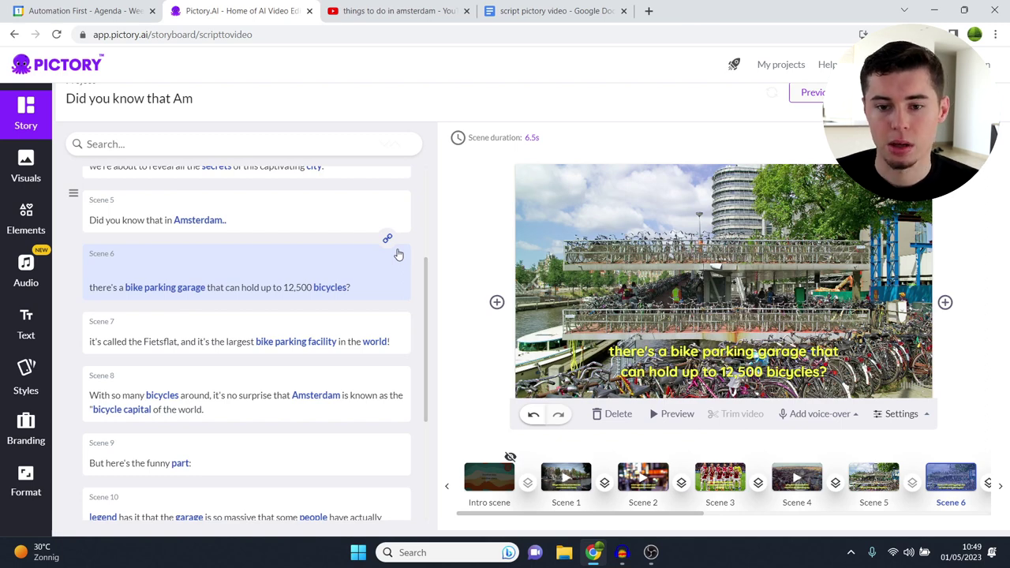
click(313, 340)
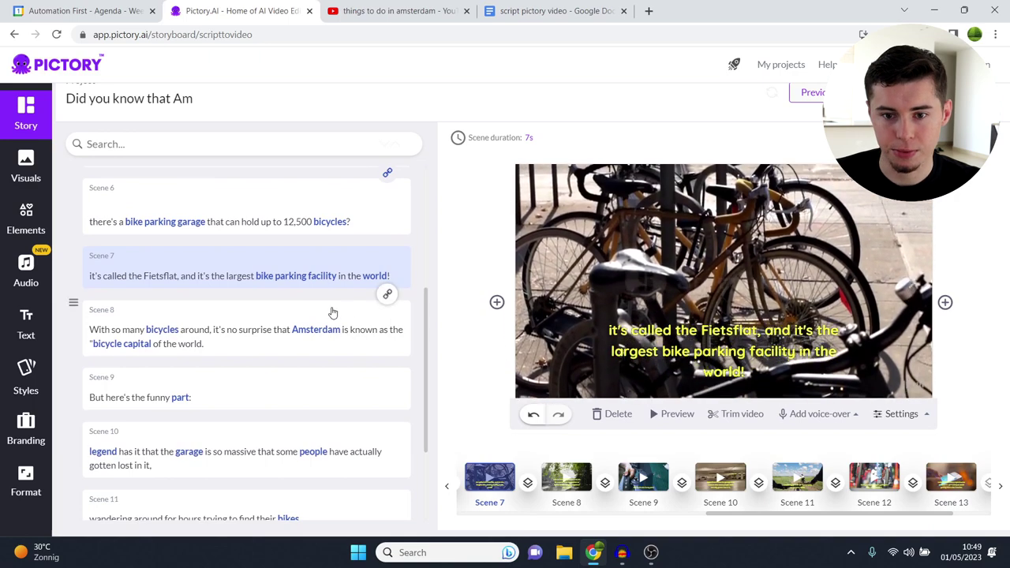
- Link Scene 7 to Scene 6's bike-garage visual and set its subtitle font size to 24
scroll(332, 313, up, 1)
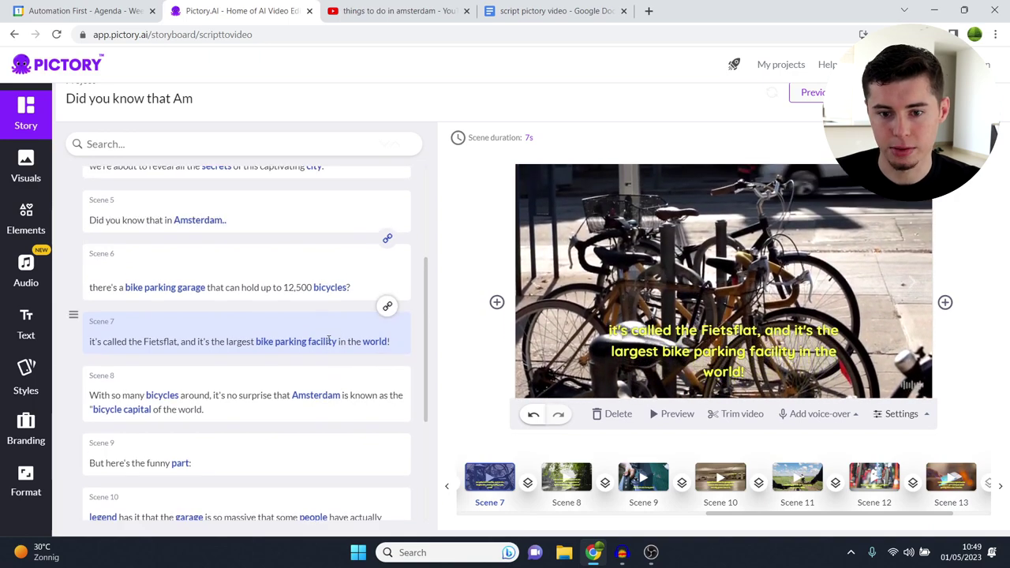
click(387, 306)
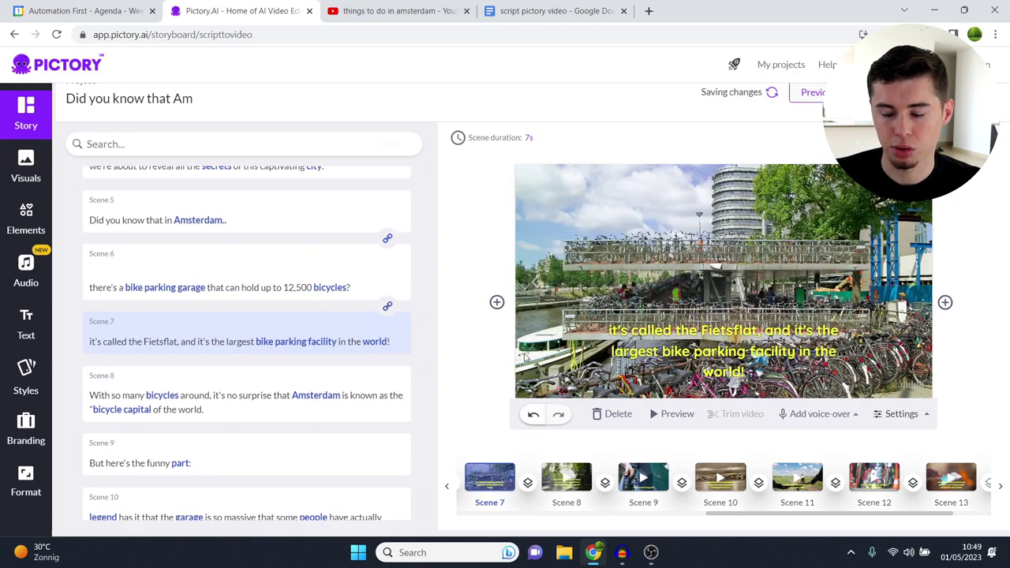
click(631, 347)
click(568, 142)
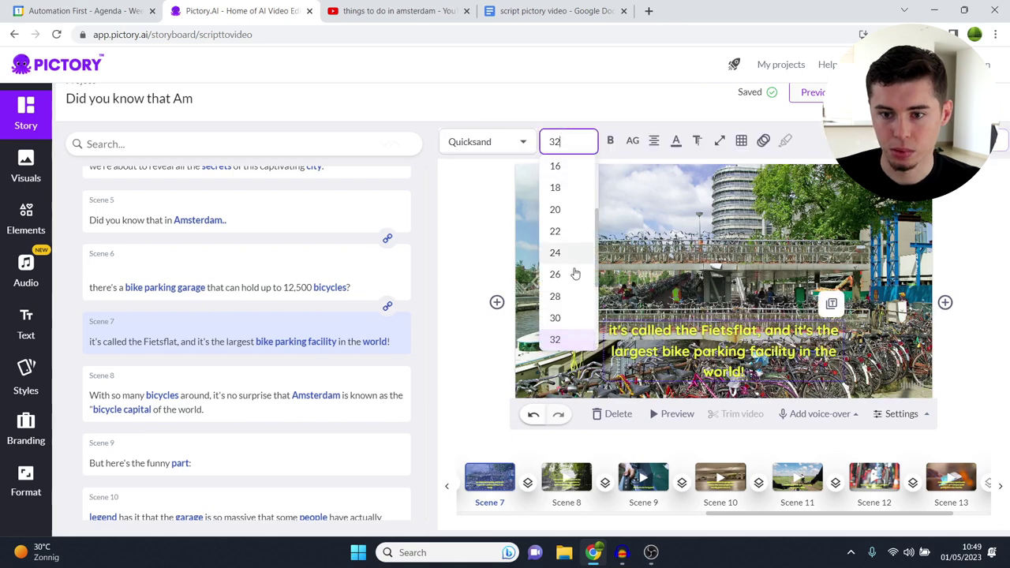
click(559, 296)
click(569, 141)
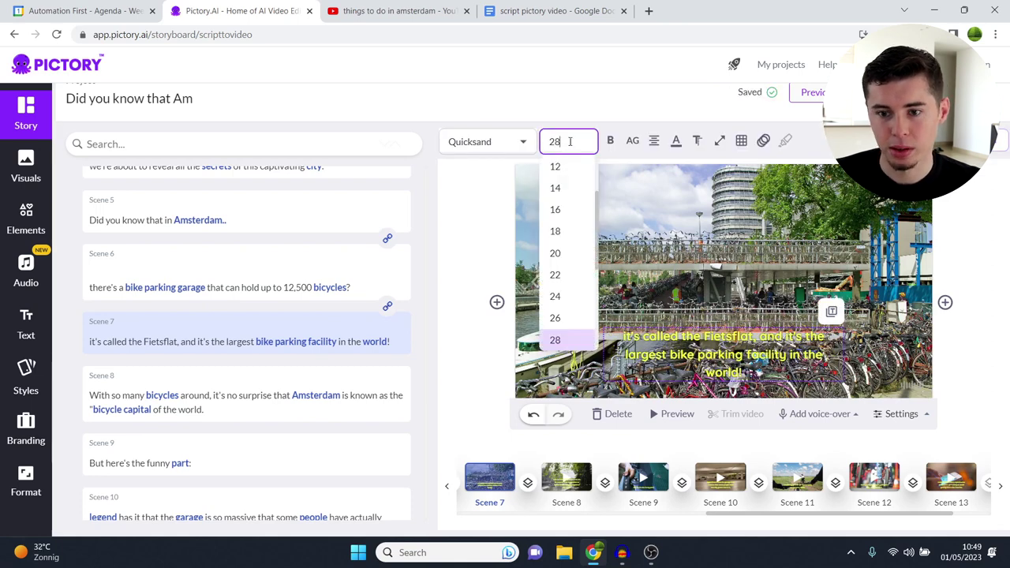
click(568, 298)
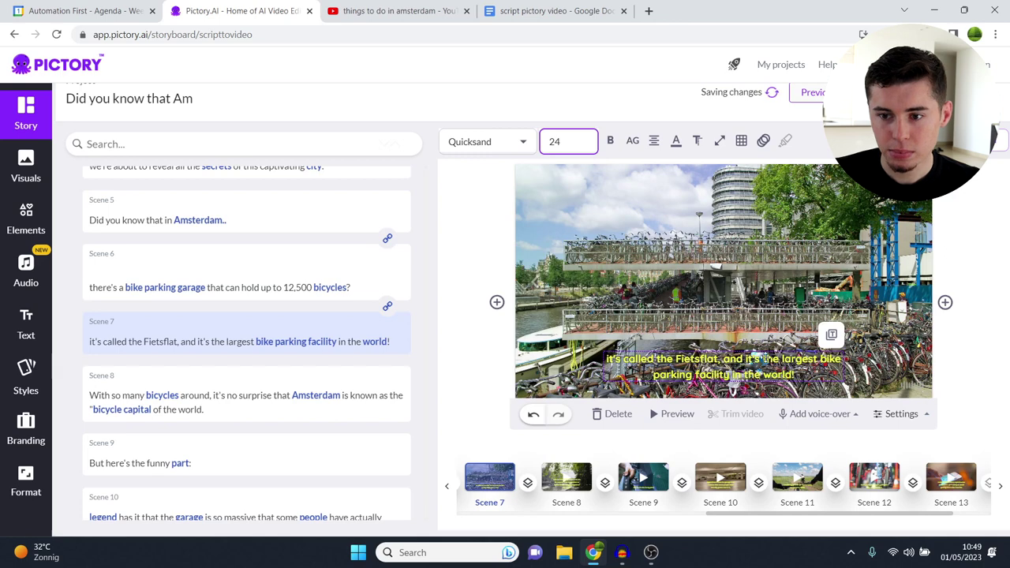
scroll(315, 334, up, 1)
click(286, 359)
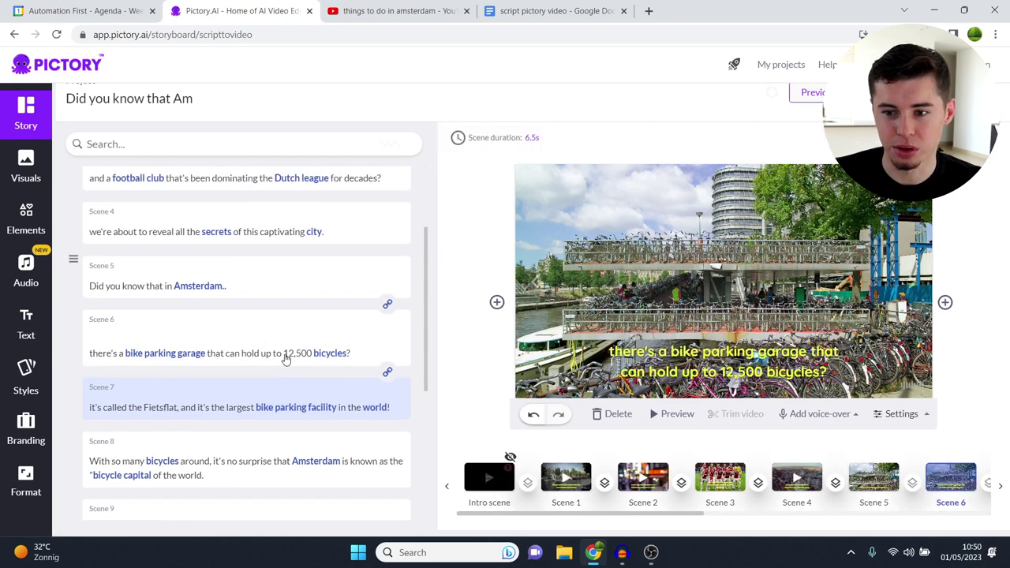
- Replace the stock library search with 'bicycles' for Scene 6
click(28, 174)
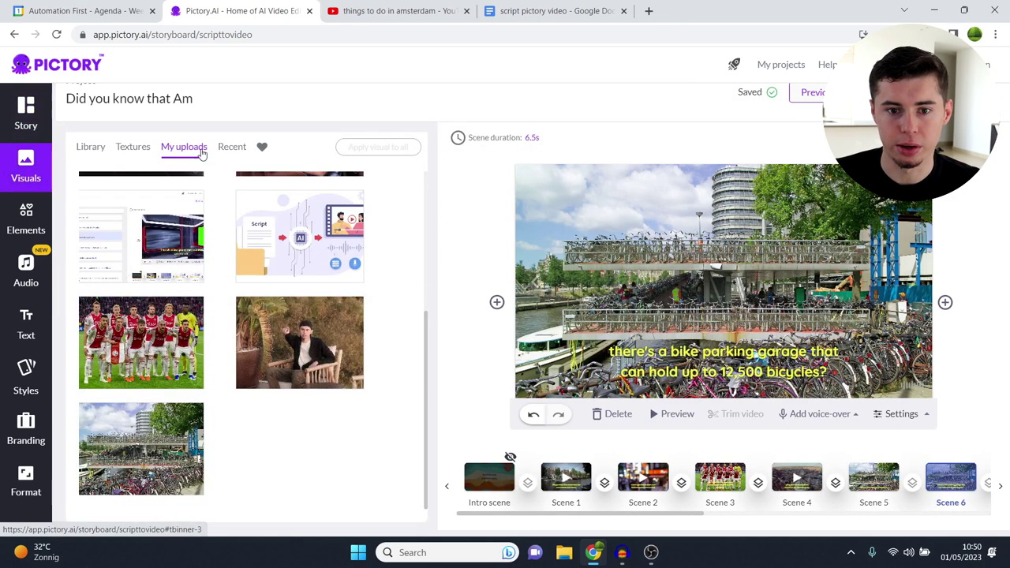
click(102, 153)
drag(287, 181, 73, 183)
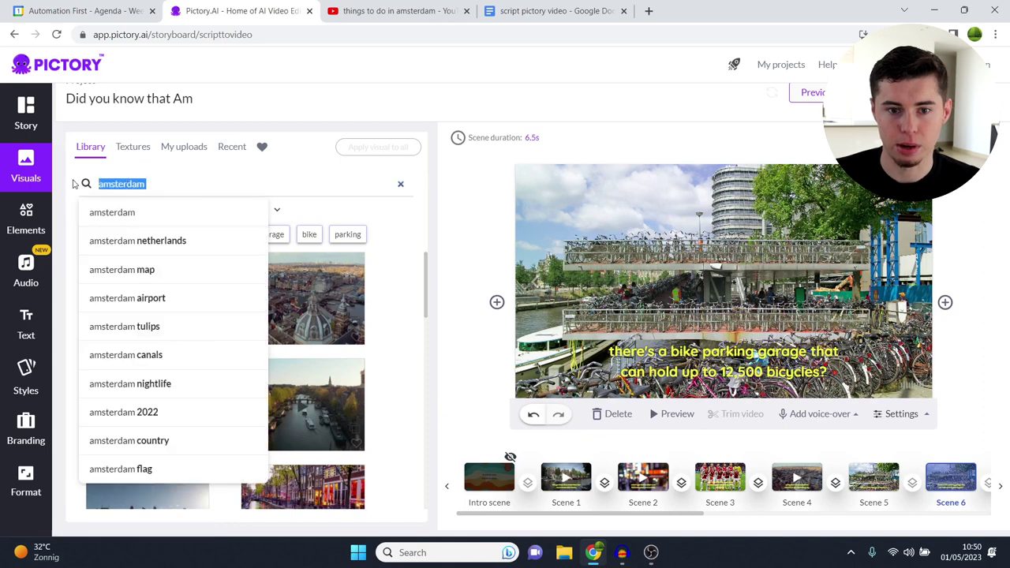
text(byc)
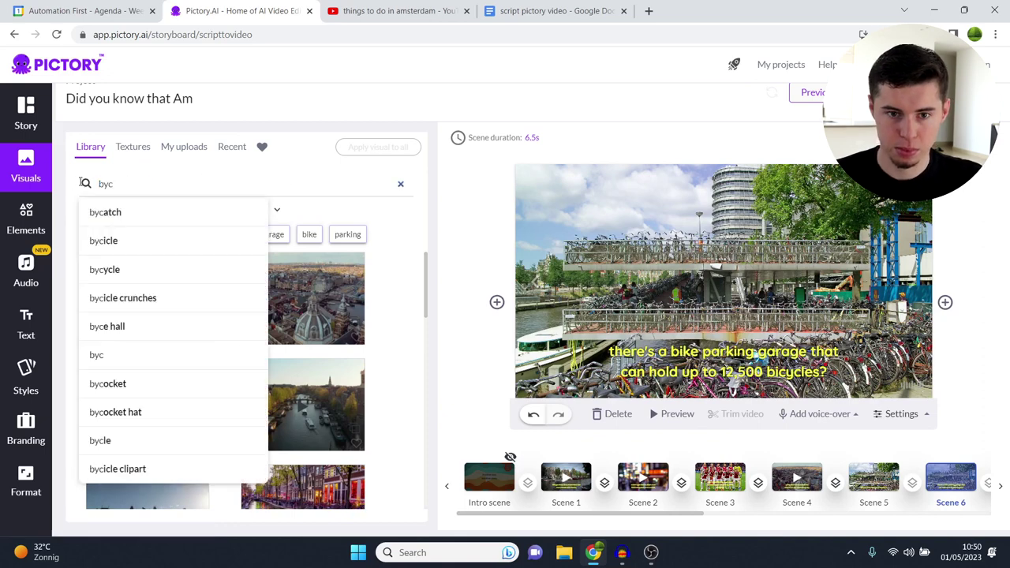
key(BackSpace)
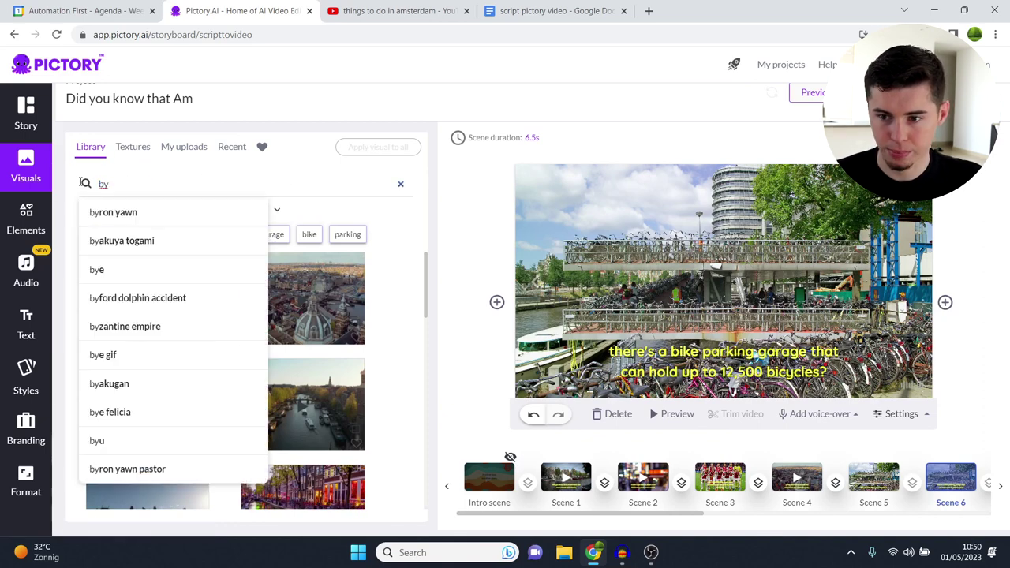
key(BackSpace)
text(icy)
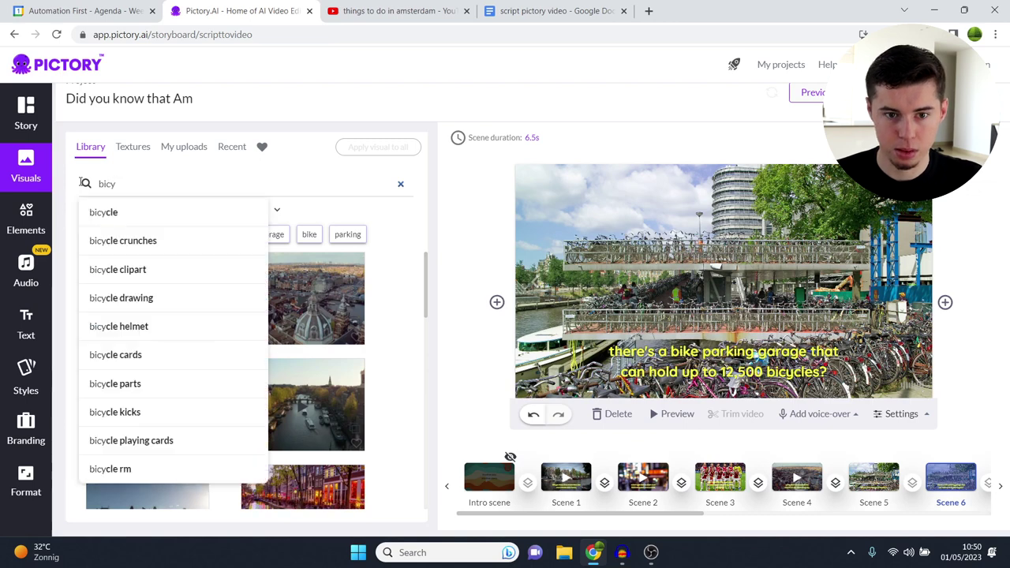
text(cles)
key(Return)
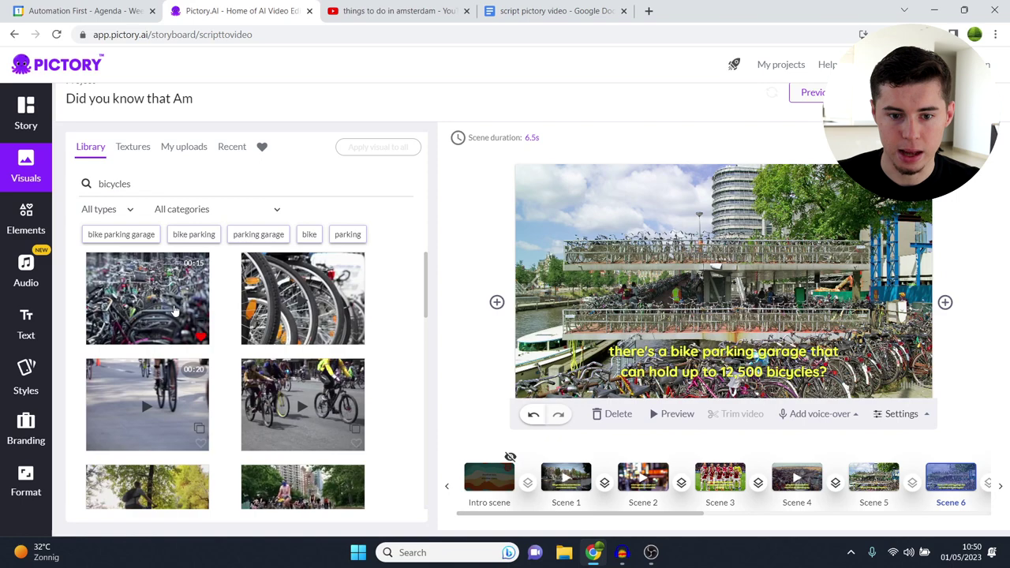
- Apply the densely parked bicycles clip to Scene 6 and return to the script list
click(174, 311)
scroll(263, 366, down, 3)
scroll(263, 367, down, 5)
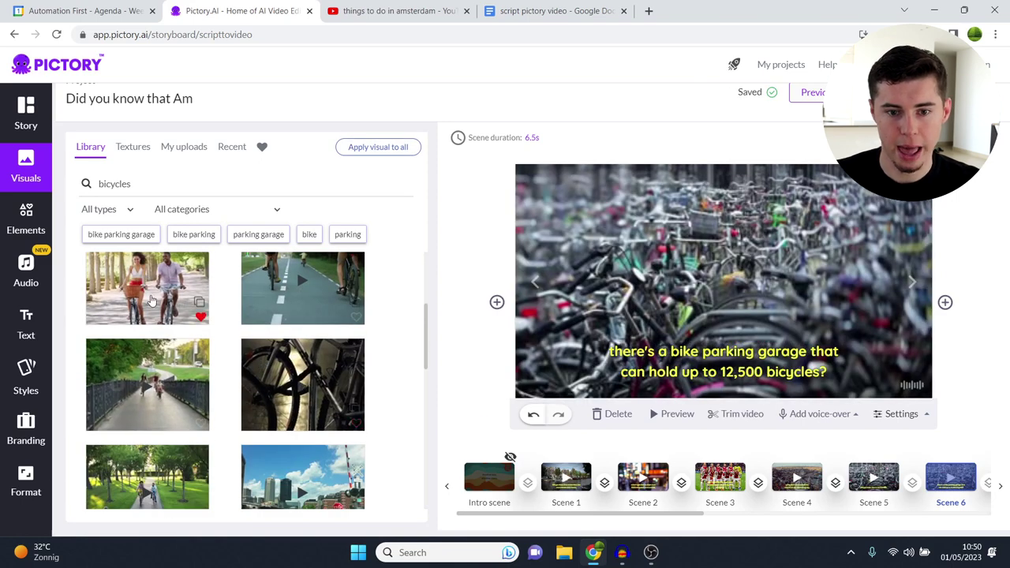
scroll(282, 394, down, 5)
scroll(284, 364, up, 10)
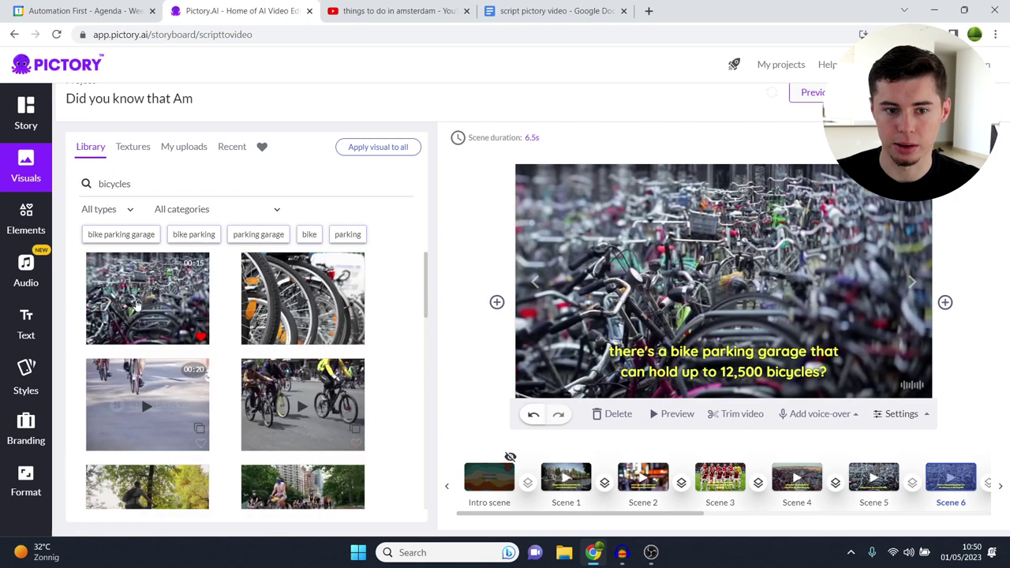
click(26, 114)
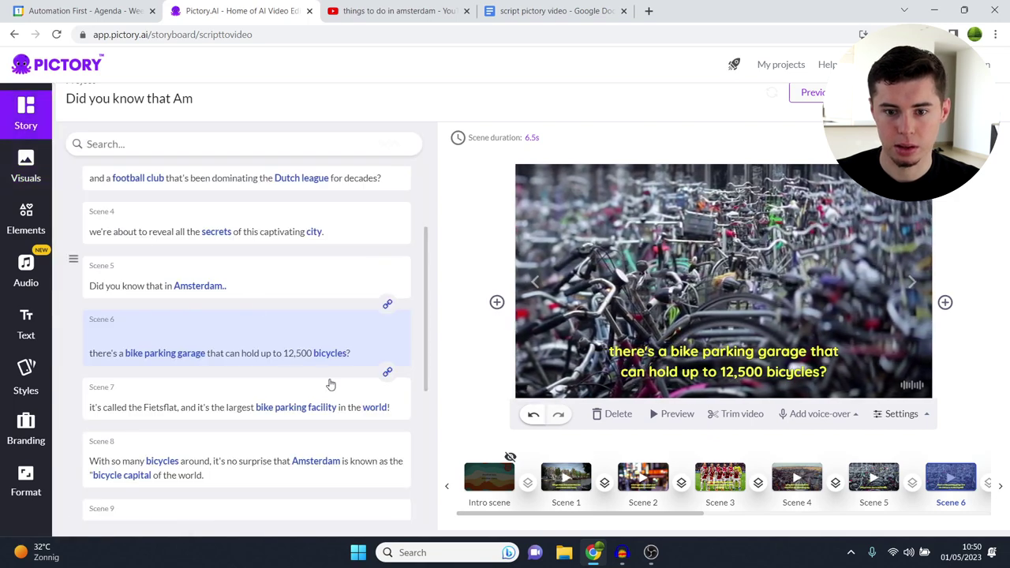
- Unlink Scene 6 from Scene 5 and compare the two scenes' visuals
click(329, 288)
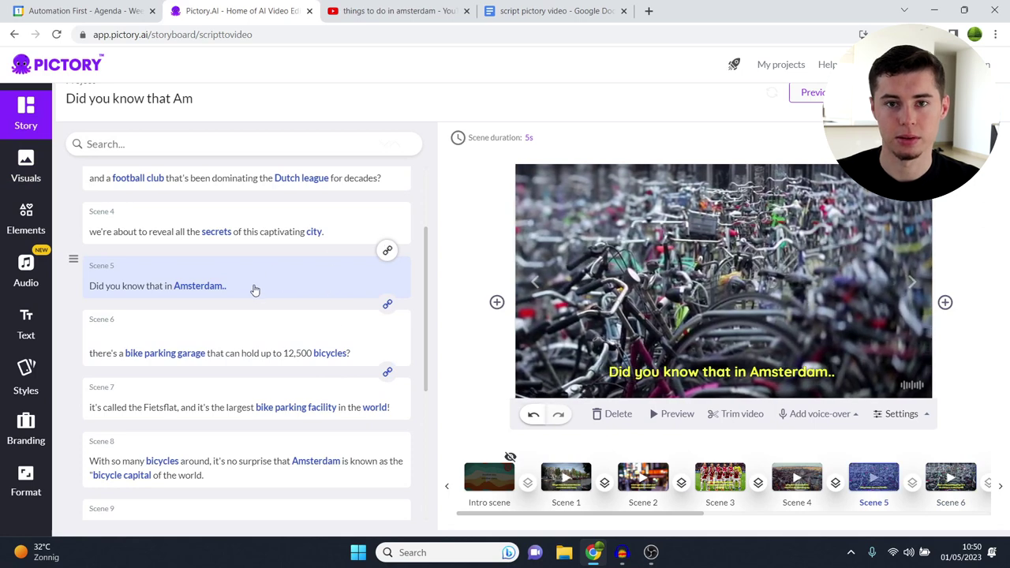
click(316, 326)
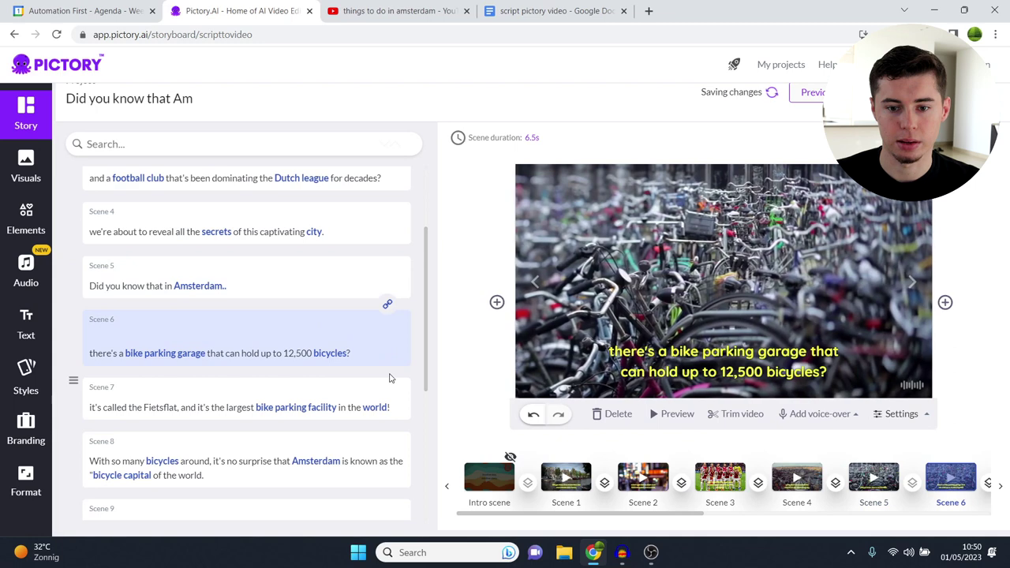
click(318, 296)
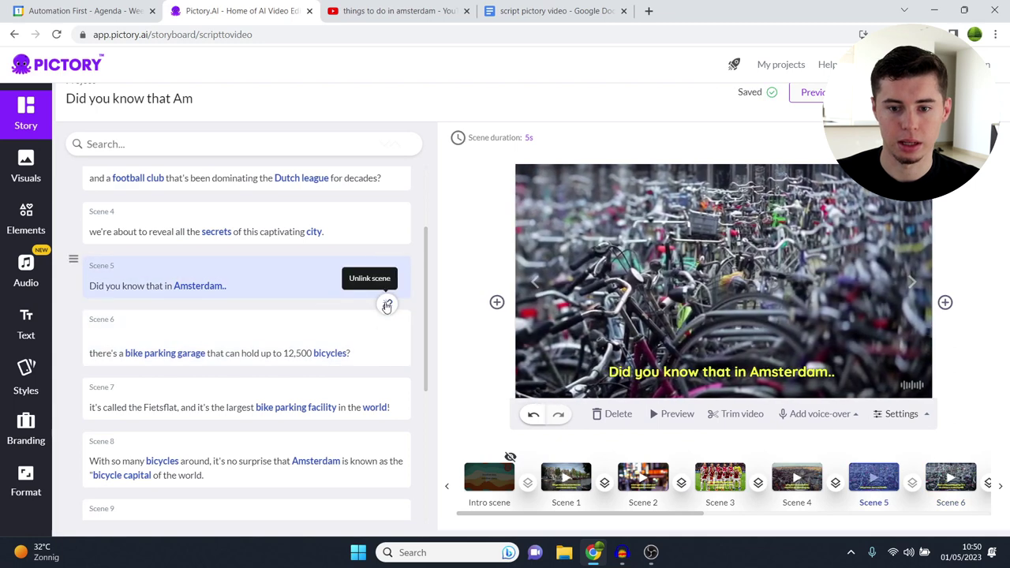
click(331, 328)
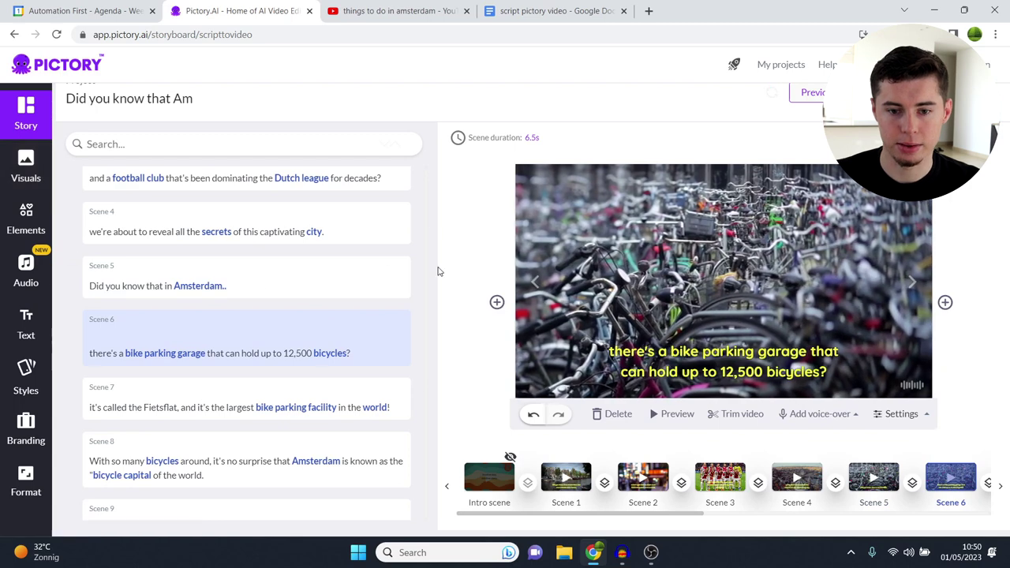
click(310, 275)
- Give Scene 5 the uploaded bike-parking photo with visual zoom & pan on
click(26, 168)
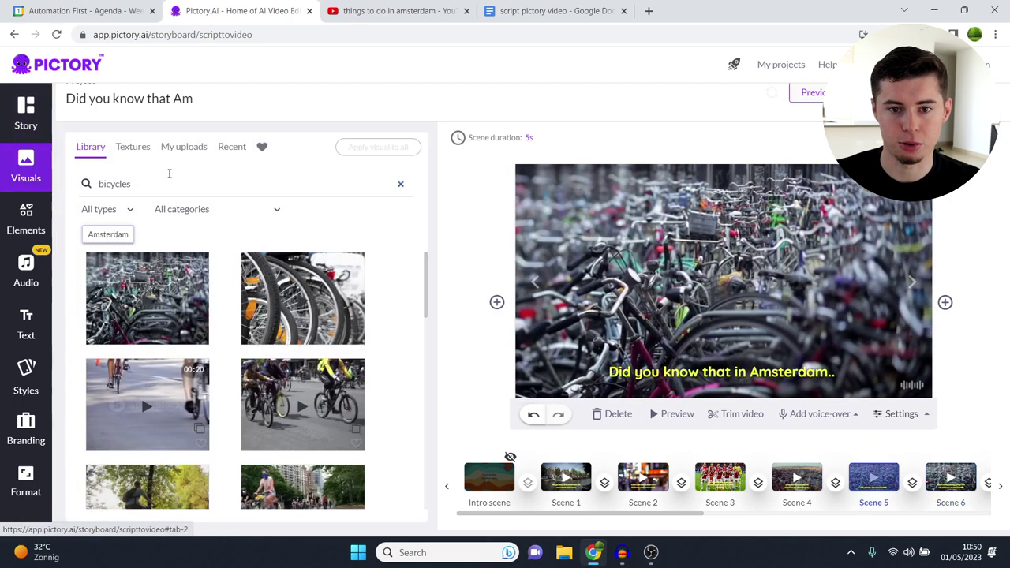
click(197, 147)
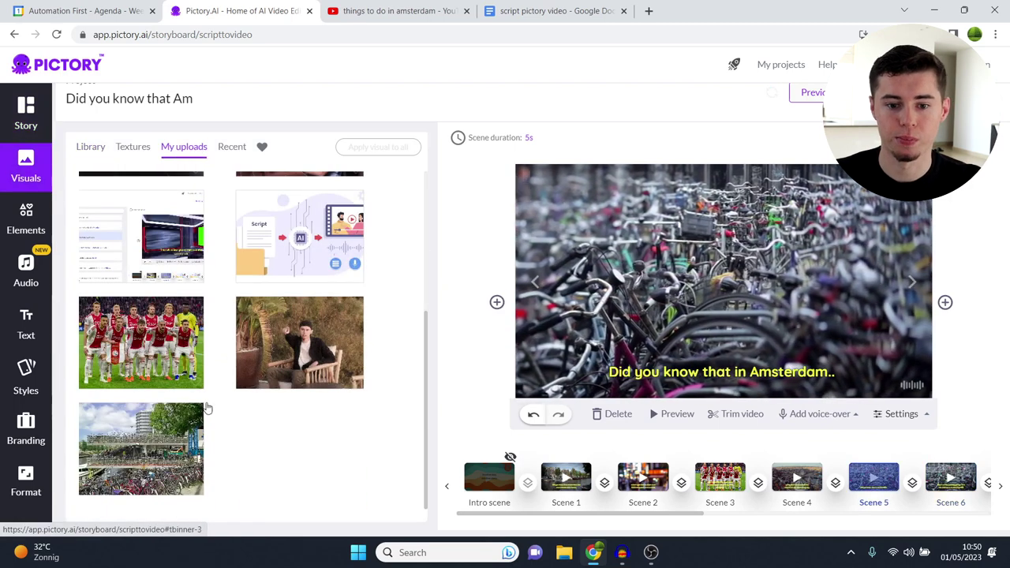
click(901, 413)
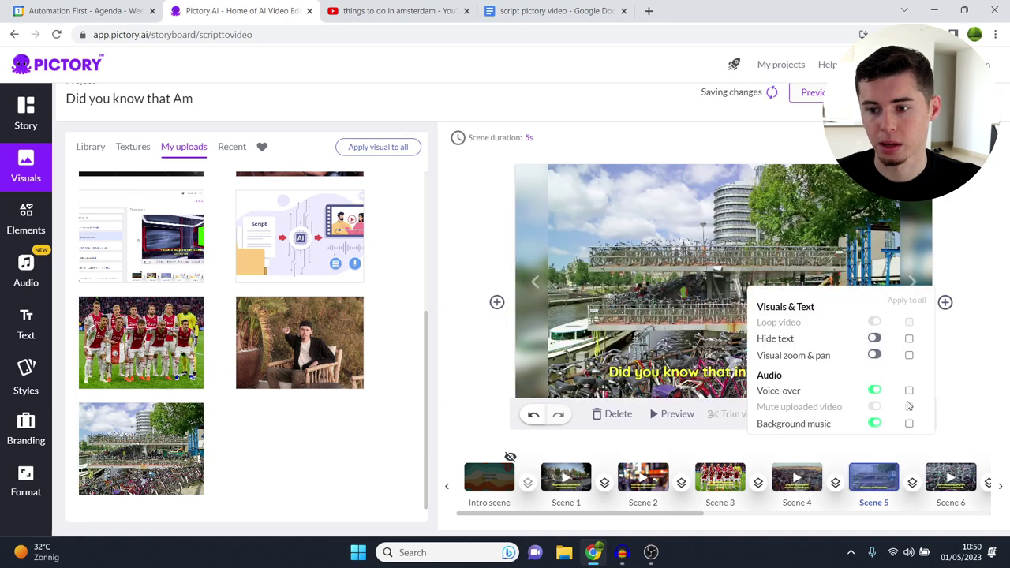
click(875, 355)
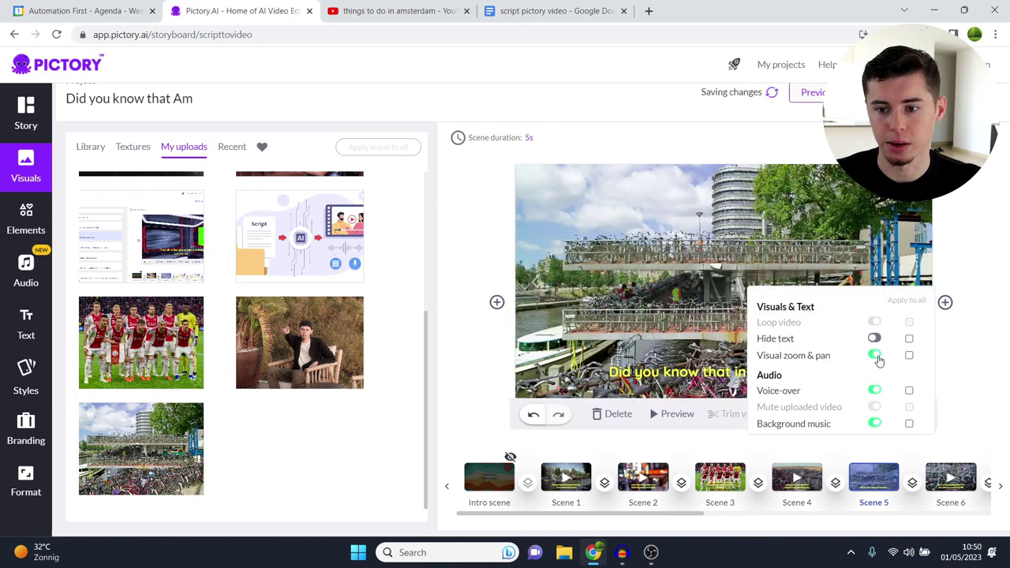
click(28, 151)
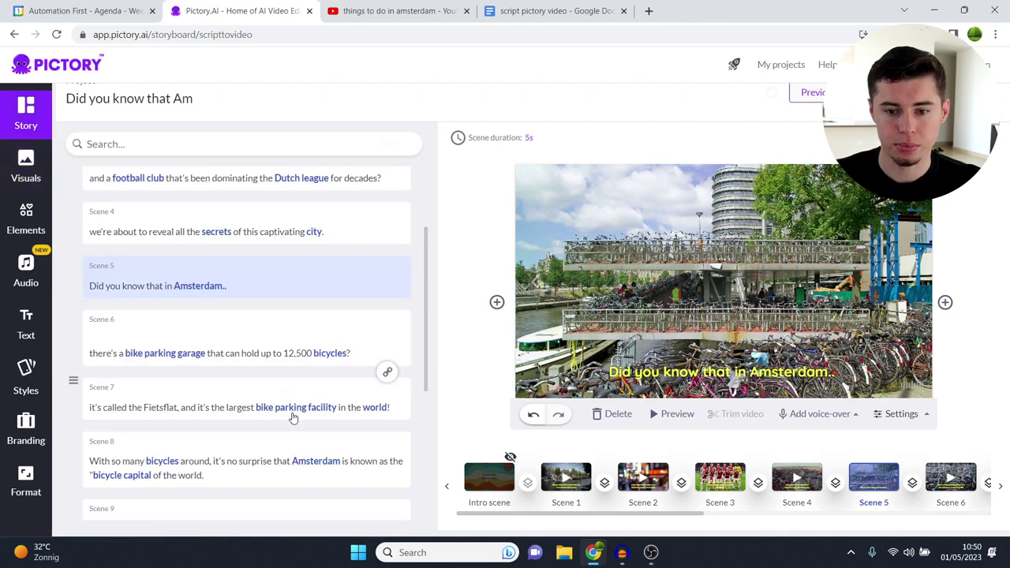
- Give Scene 7 the same bike-parking photo with zoom & pan enabled
click(293, 413)
click(26, 166)
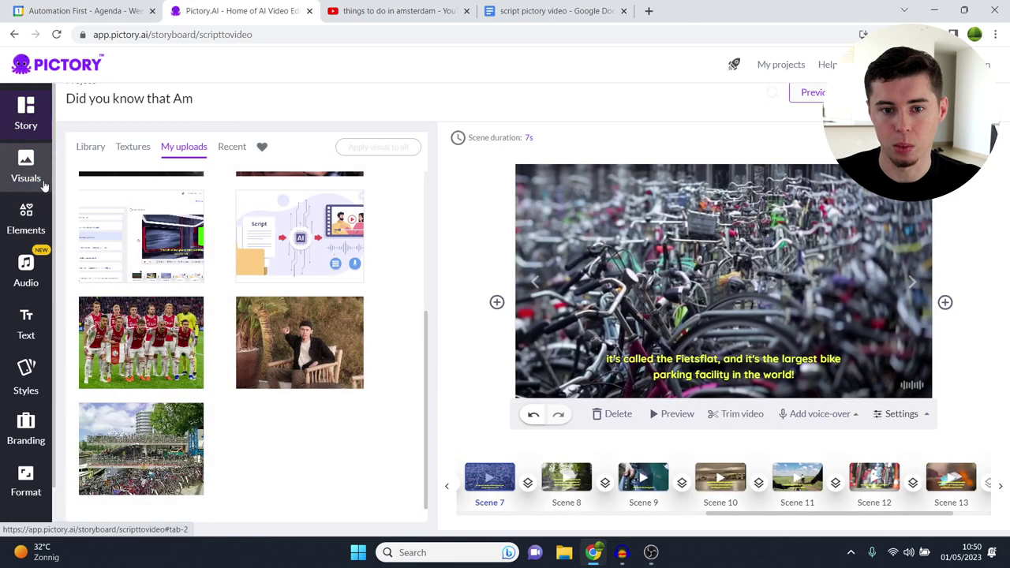
click(118, 473)
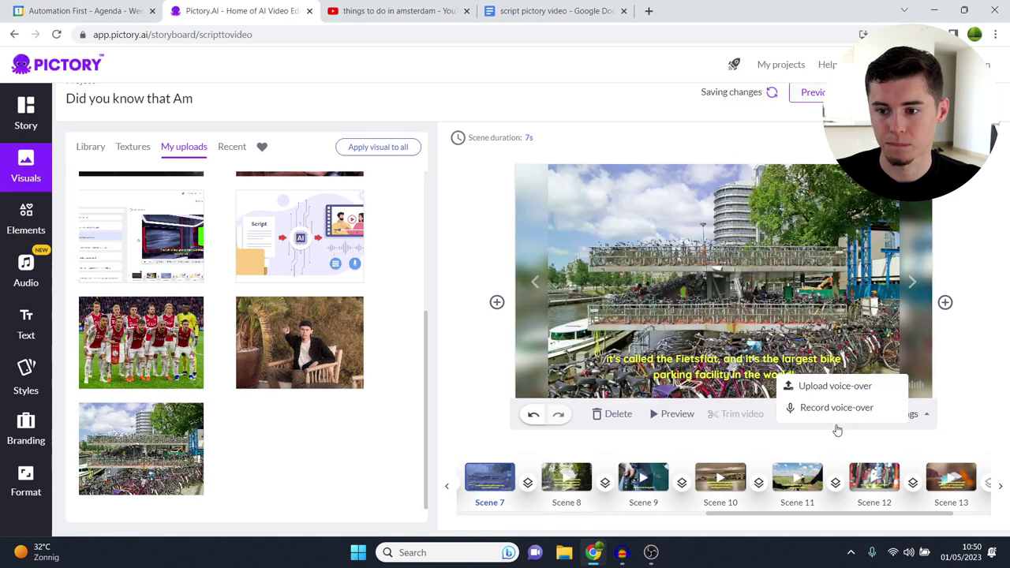
click(923, 414)
click(874, 355)
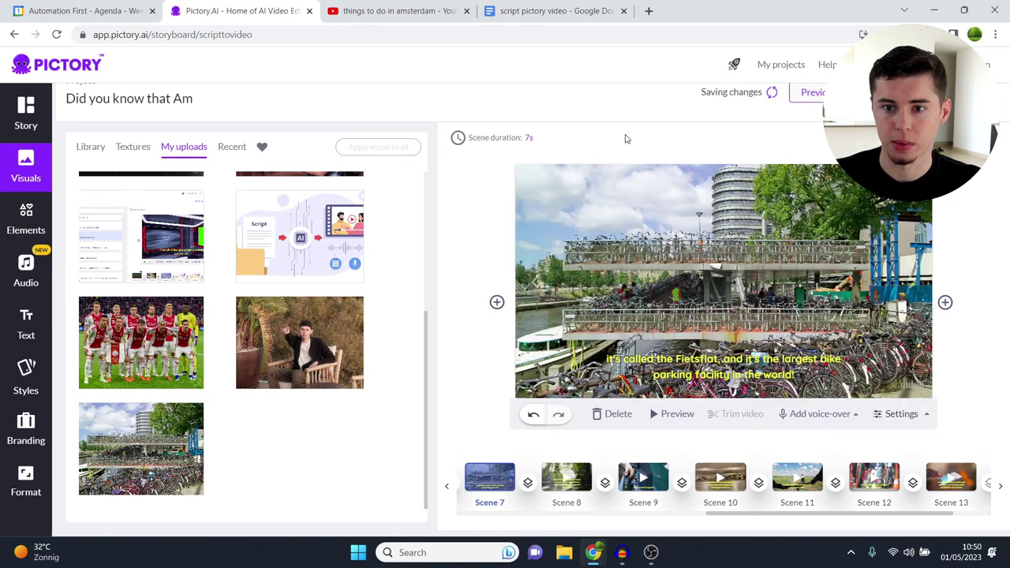
click(26, 114)
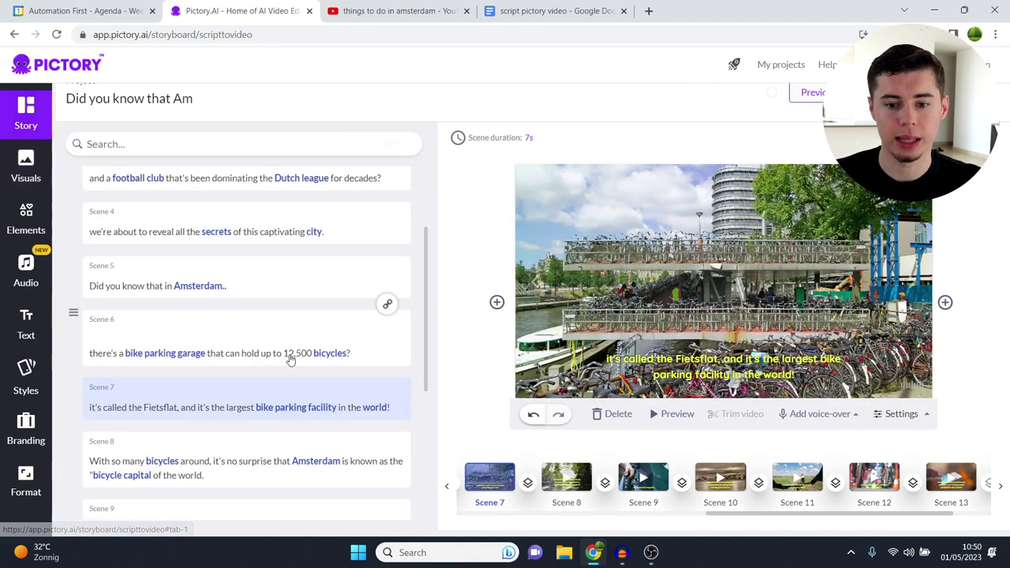
scroll(289, 357, down, 1)
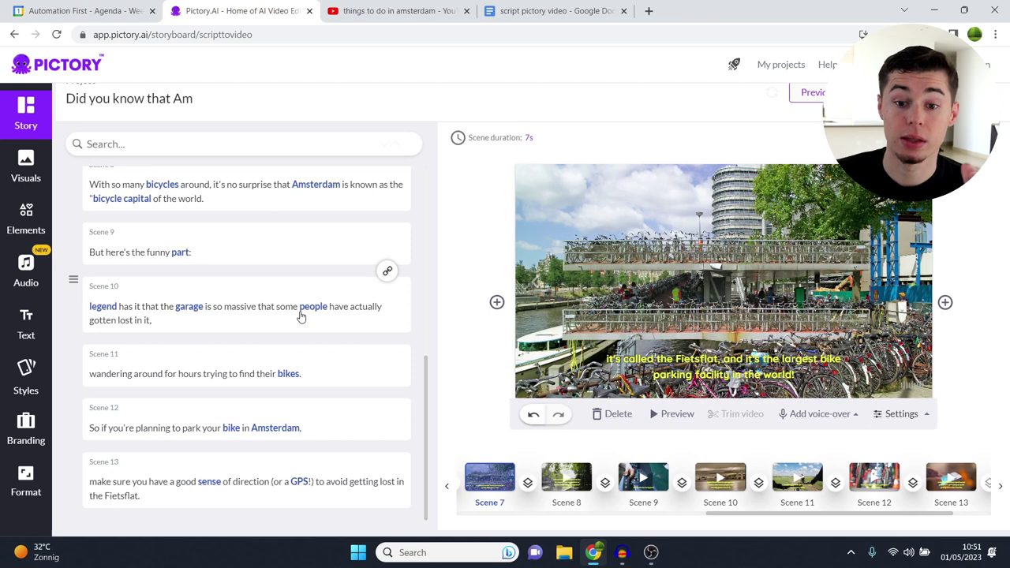
scroll(302, 317, up, 5)
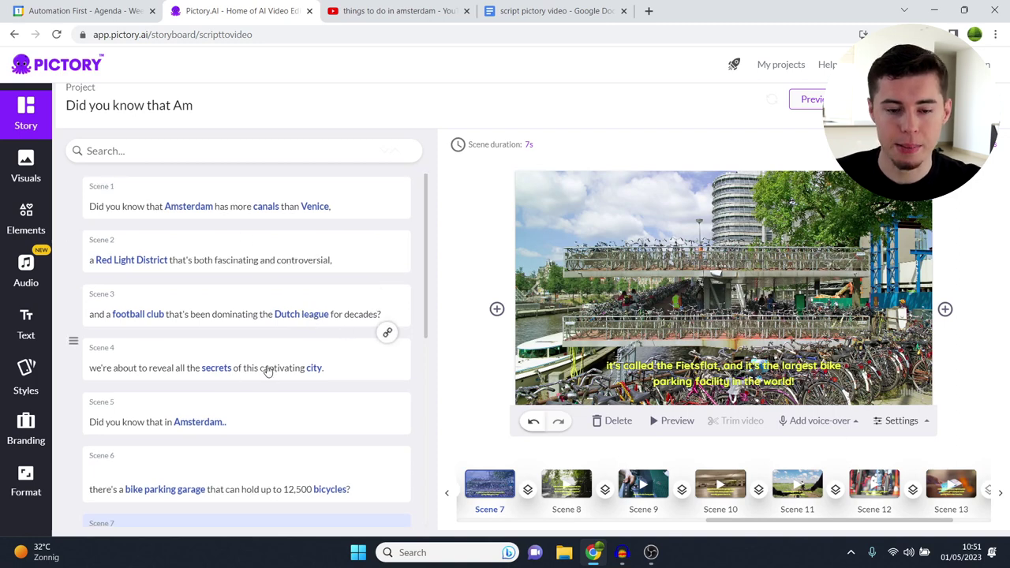
scroll(266, 367, down, 5)
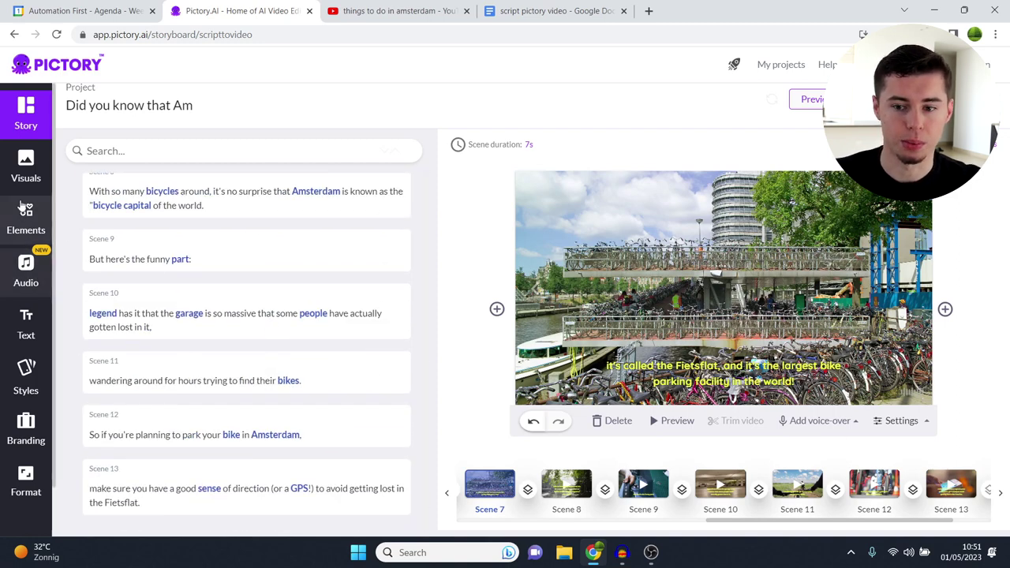
scroll(233, 304, down, 1)
scroll(236, 314, up, 5)
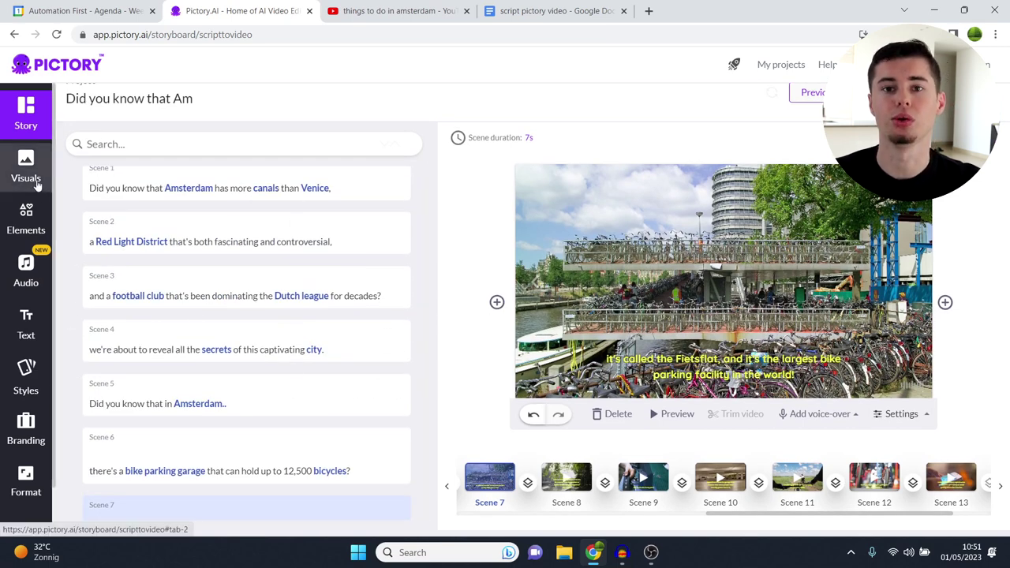
- Browse the AI voice-over list and the previously uploaded audio files in the Audio panel
click(27, 272)
scroll(244, 370, down, 15)
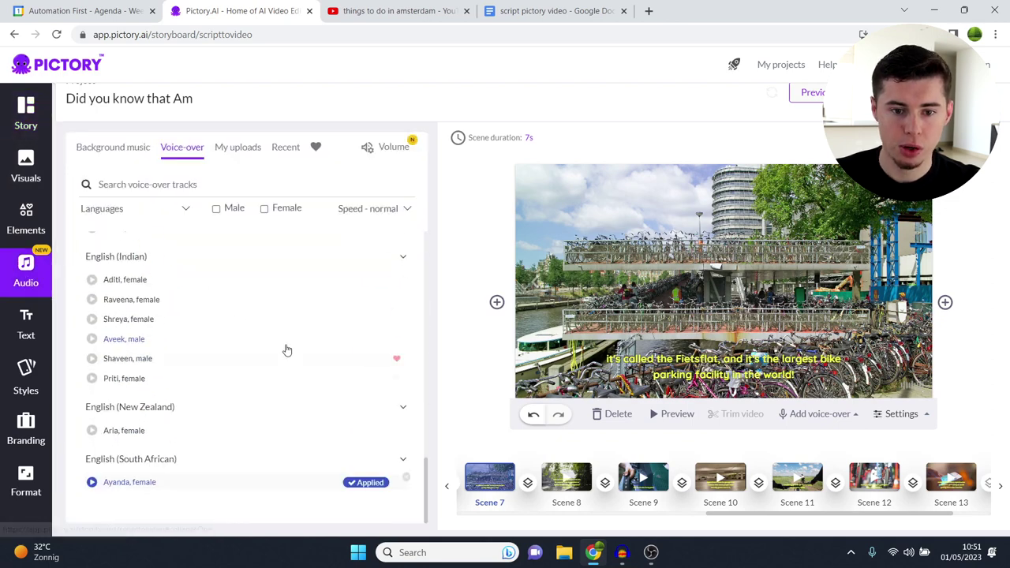
scroll(239, 442, up, 10)
scroll(293, 347, down, 10)
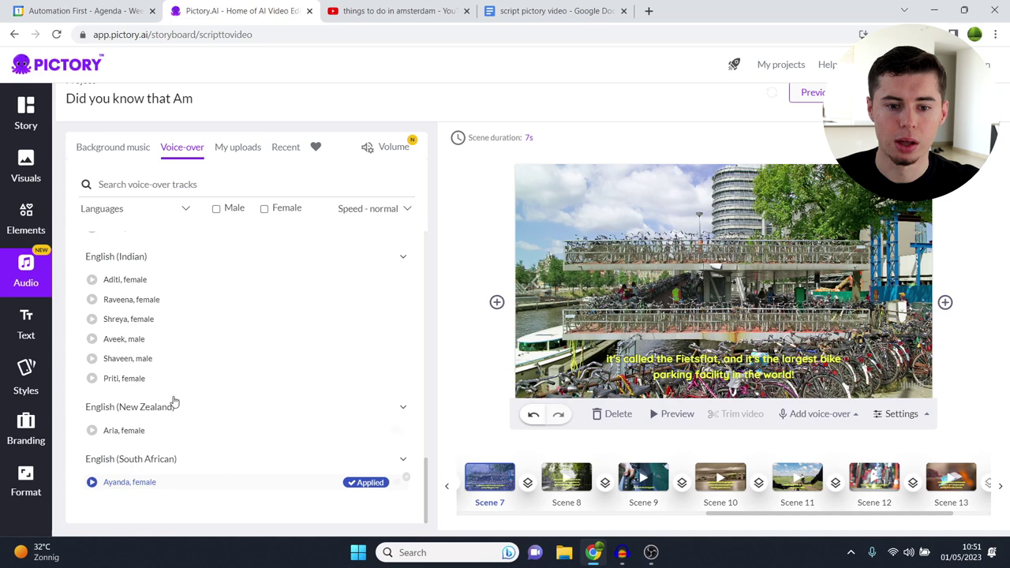
click(244, 150)
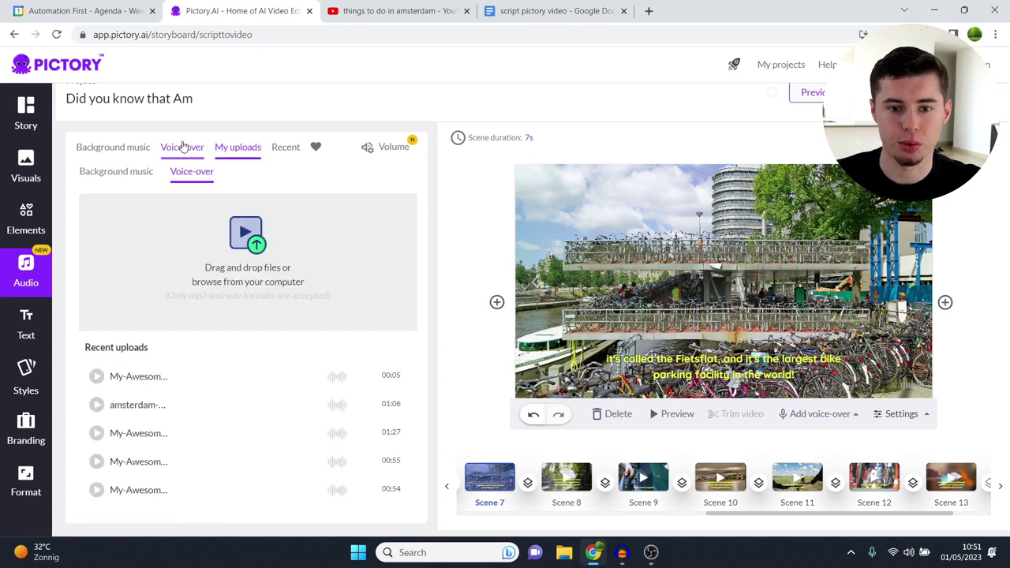
scroll(237, 426, up, 1)
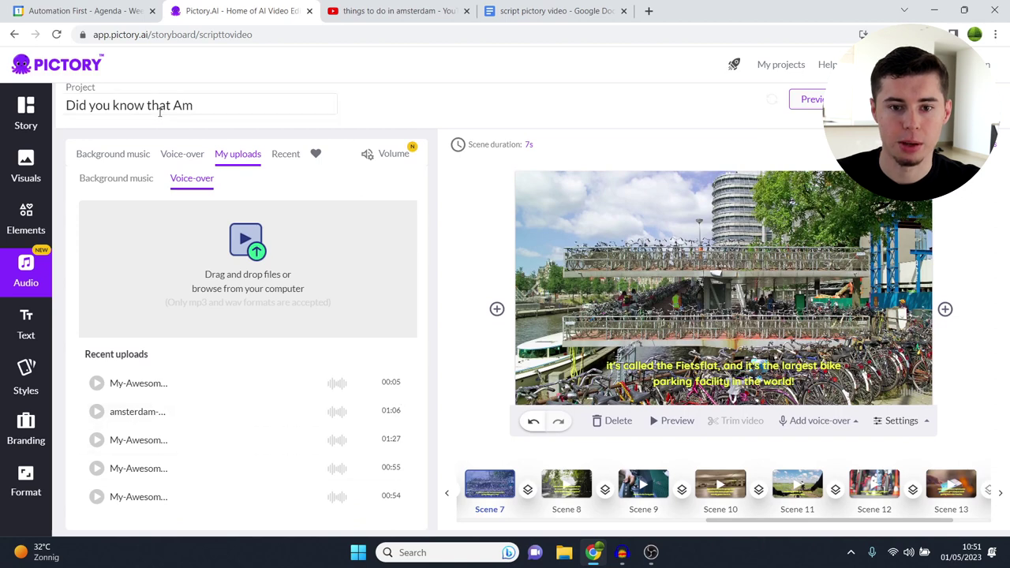
click(182, 153)
scroll(174, 410, down, 1)
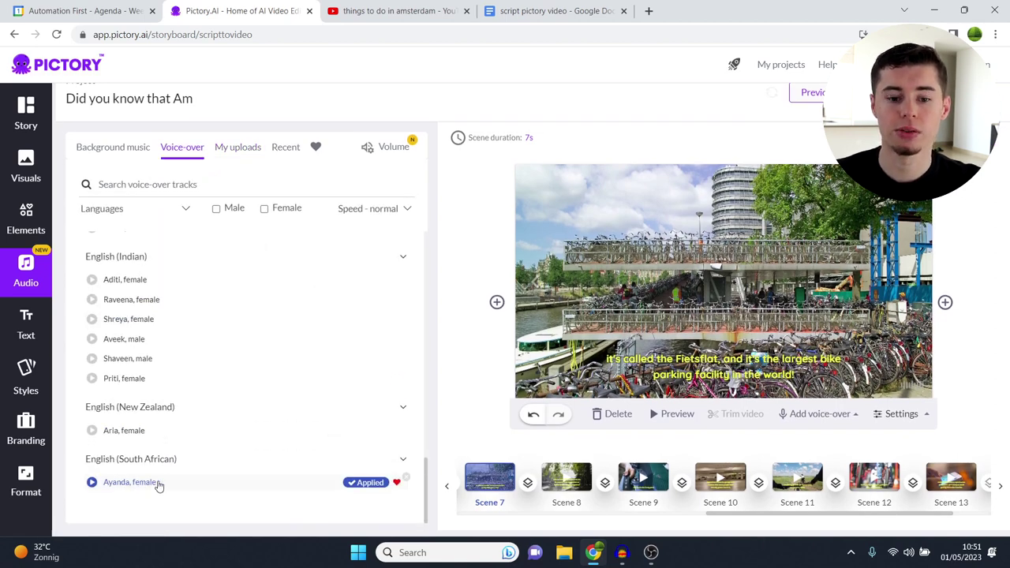
scroll(259, 316, up, 4)
scroll(263, 367, down, 3)
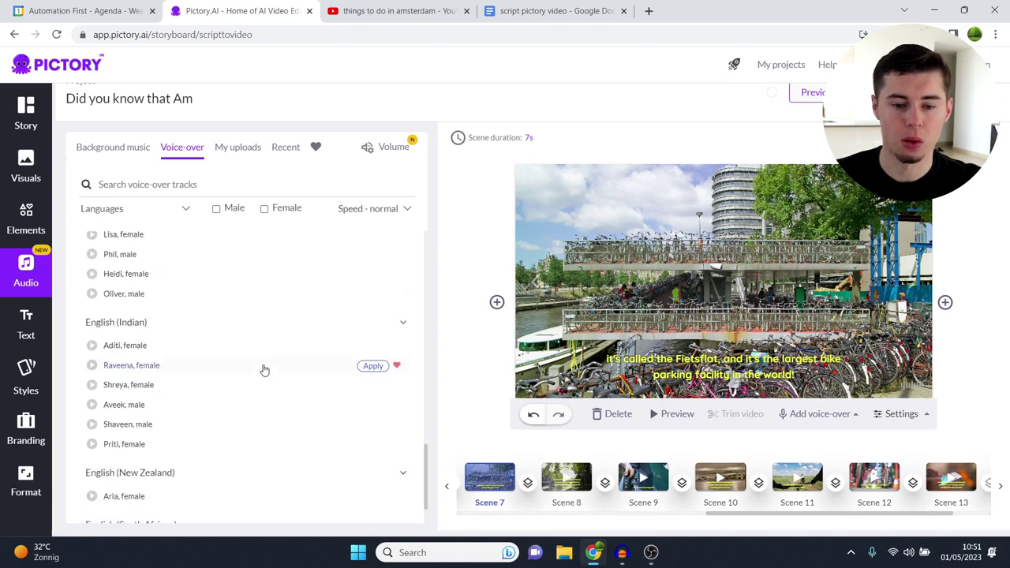
scroll(260, 377, down, 1)
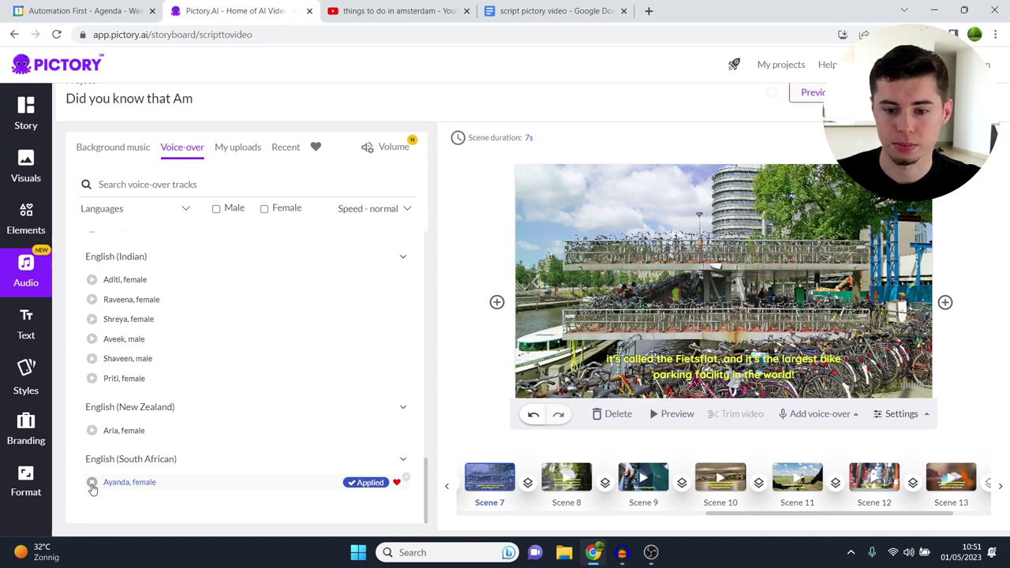
- Raise the computer's volume and preview the Ayanda AI voice sample
click(906, 552)
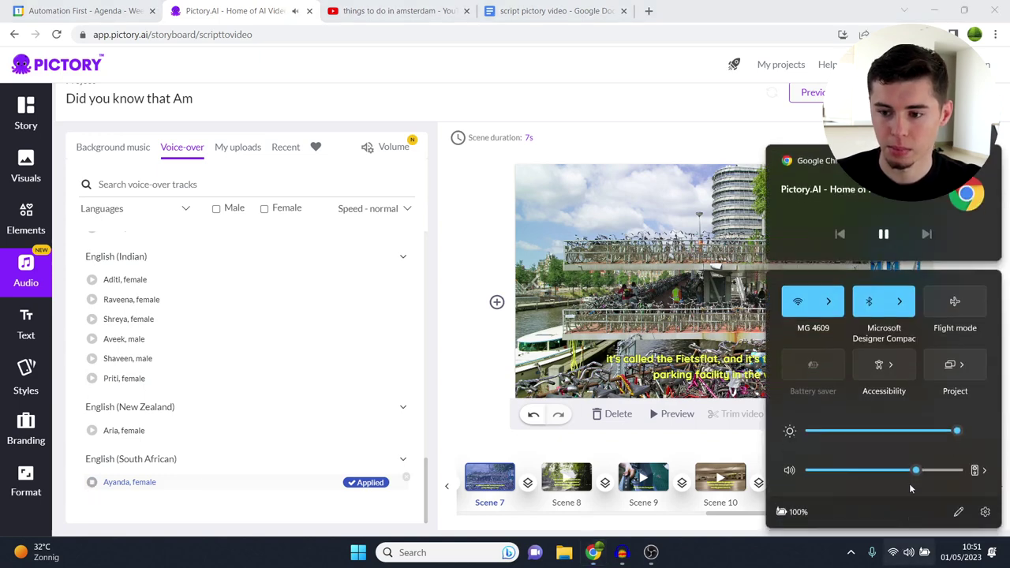
drag(915, 470, 962, 471)
click(623, 535)
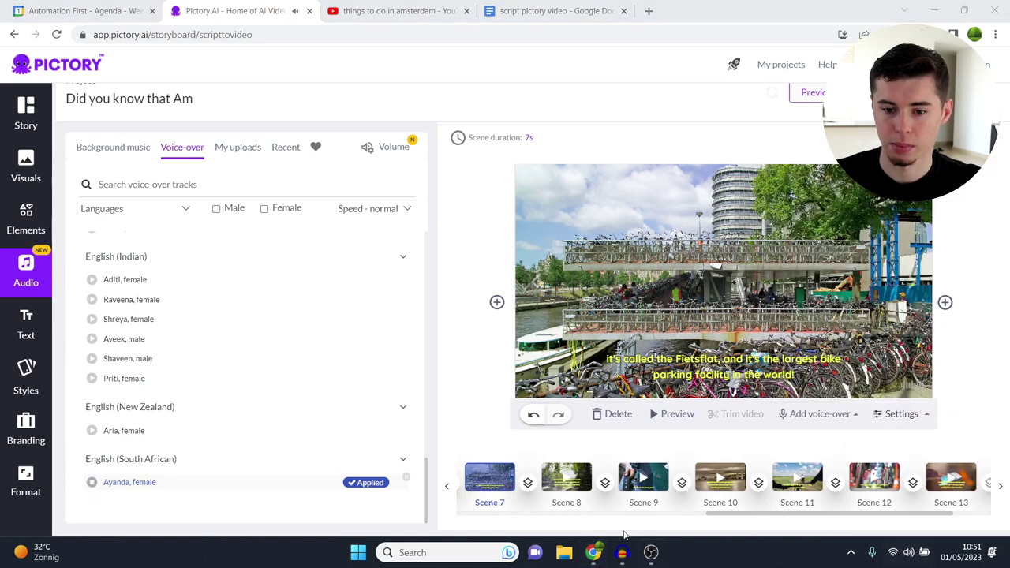
click(93, 483)
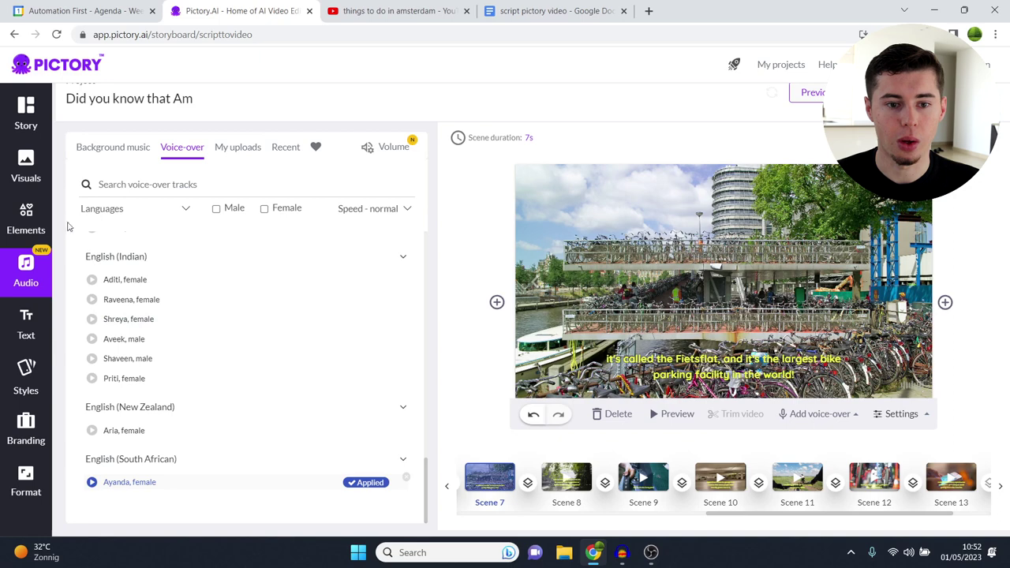
- Scroll through the background music tracks, keeping Let's Start Something applied
click(130, 149)
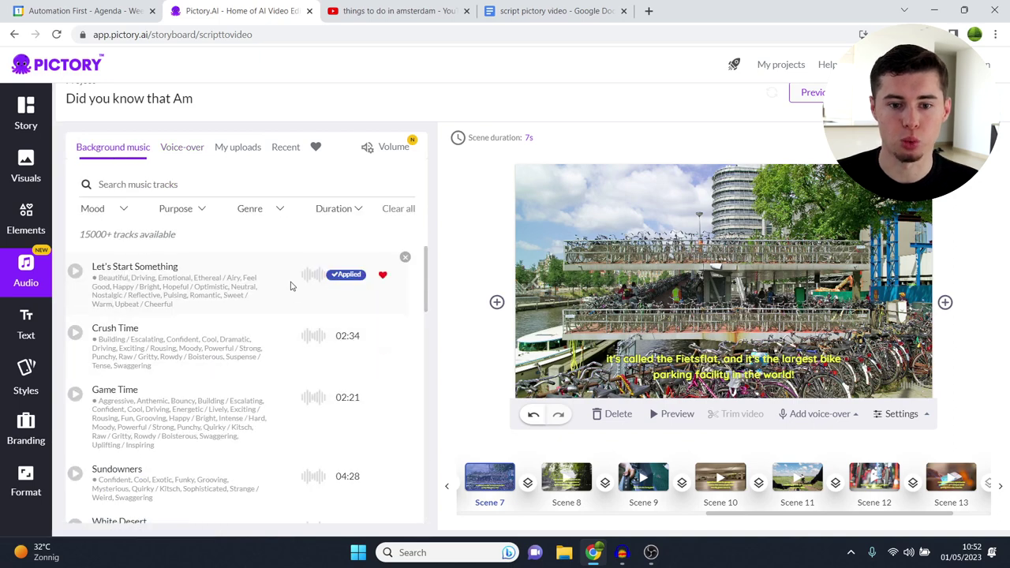
scroll(281, 315, down, 5)
scroll(286, 318, down, 5)
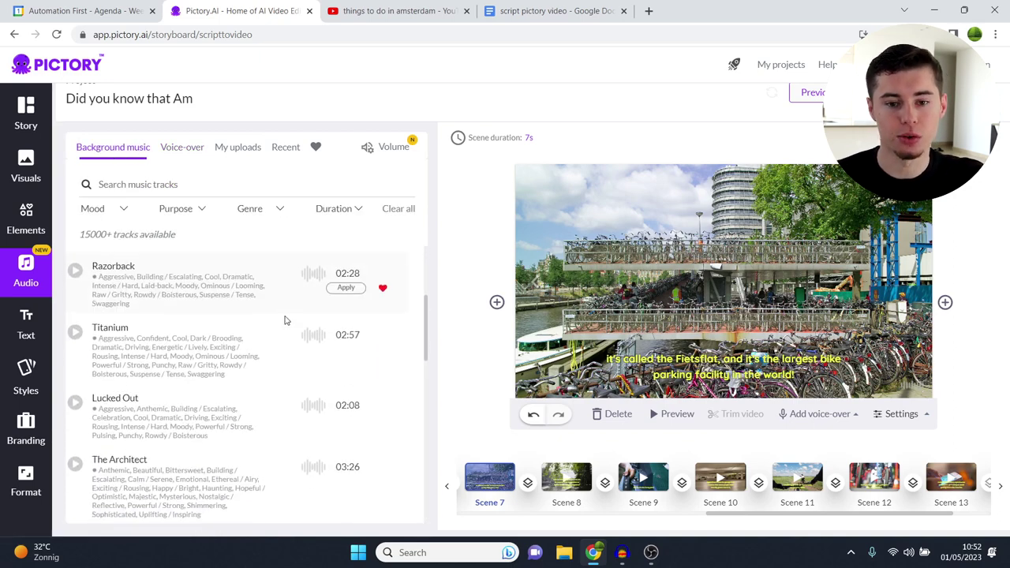
scroll(306, 325, up, 5)
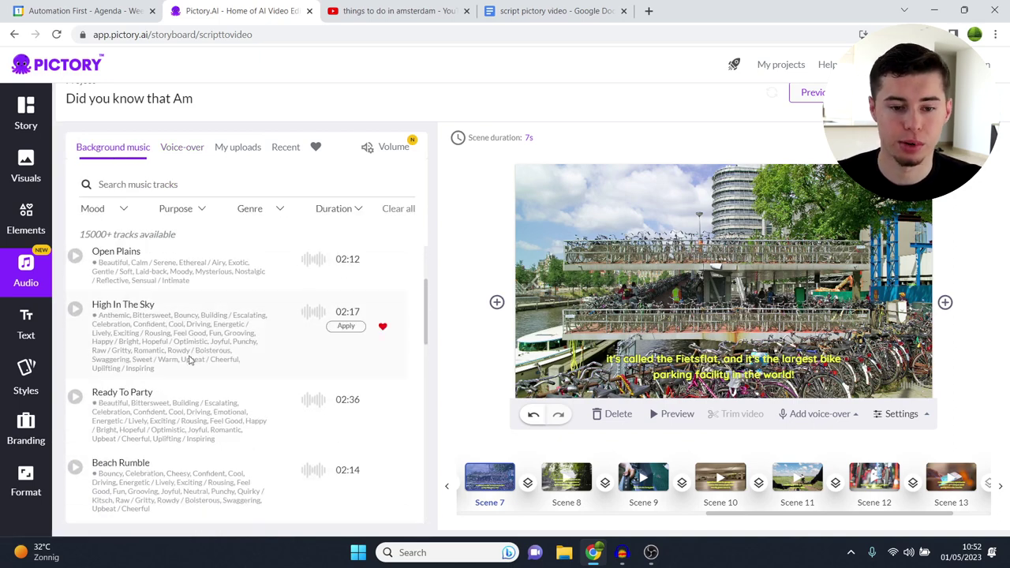
click(26, 481)
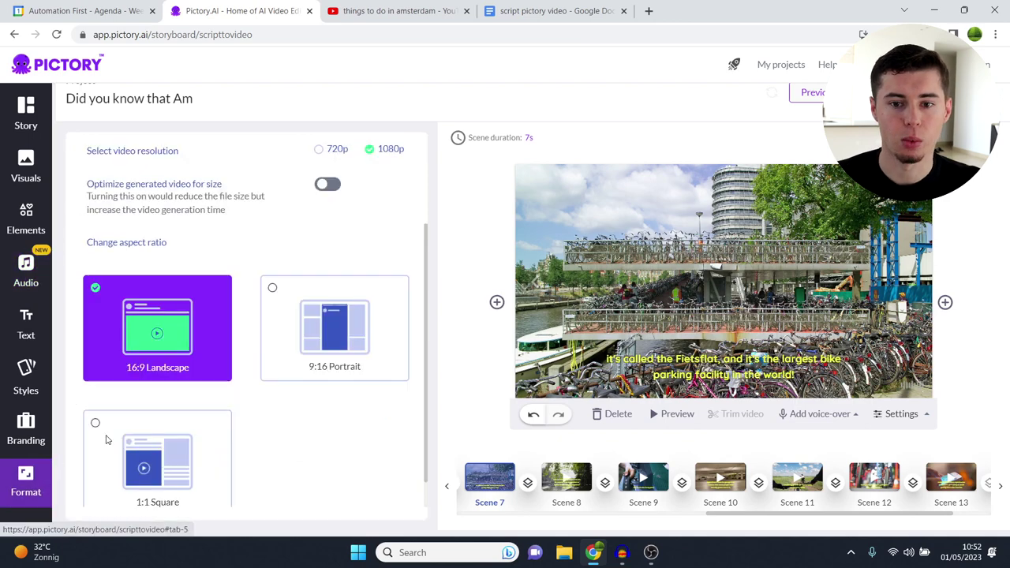
- Try 720p resolution, then switch back to 1080p with 16:9 Landscape
click(325, 152)
click(370, 150)
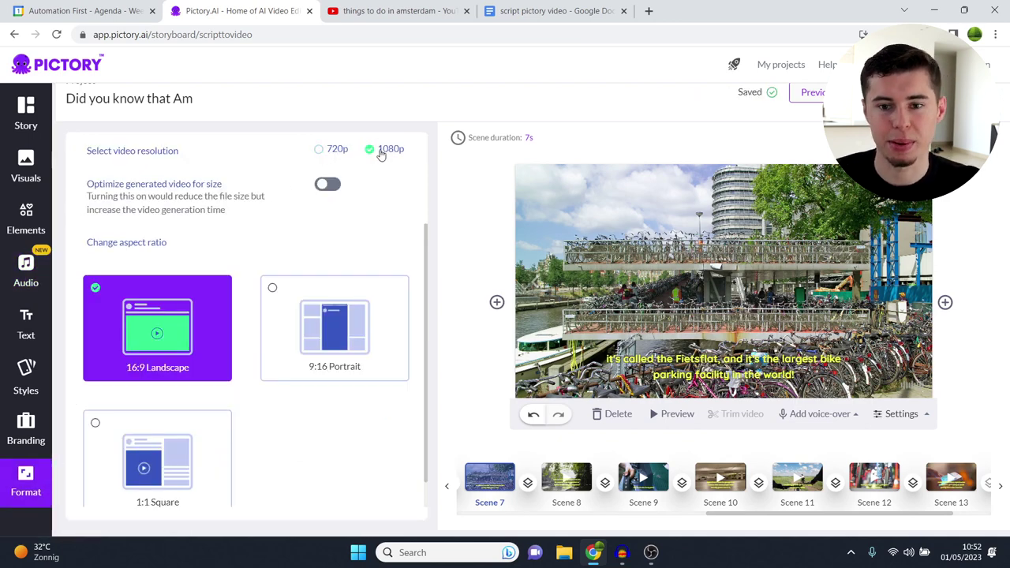